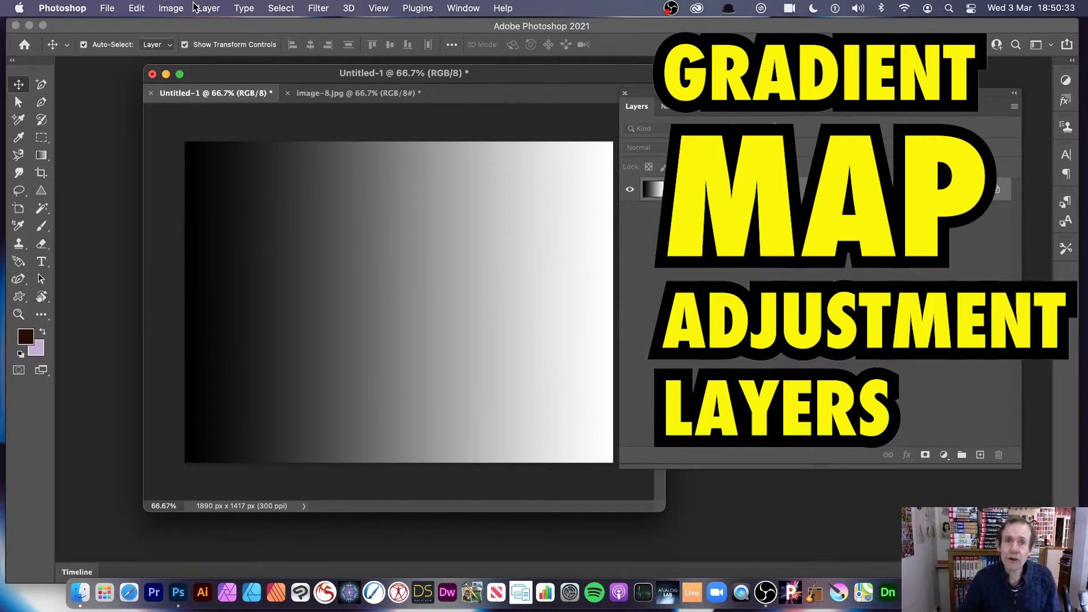
- Browse the image adjustment commands without applying any, then nudge the document window left
click(169, 8)
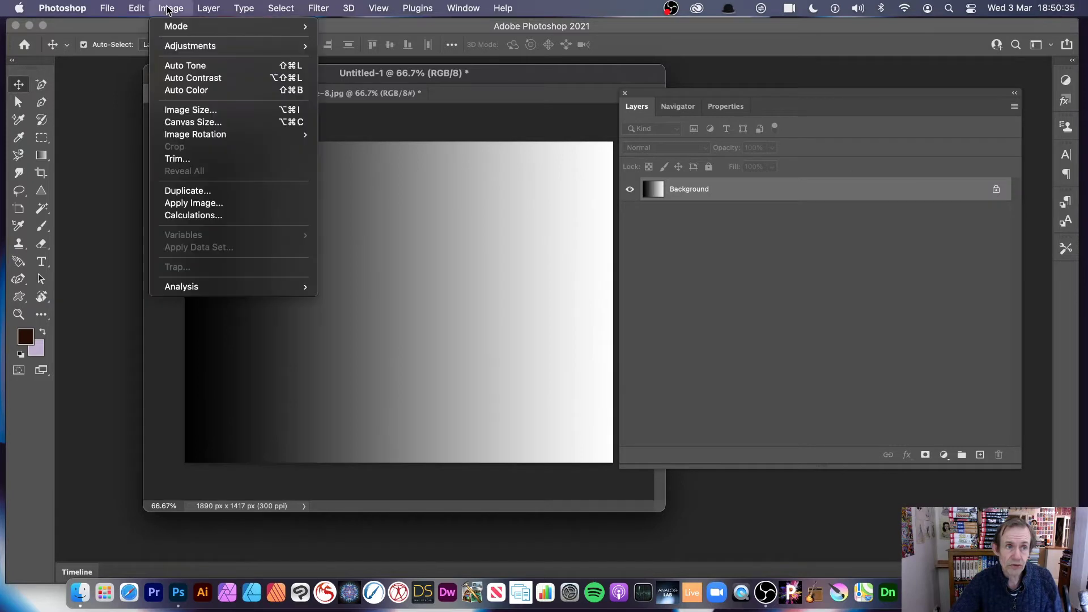
mouse_move(190, 46)
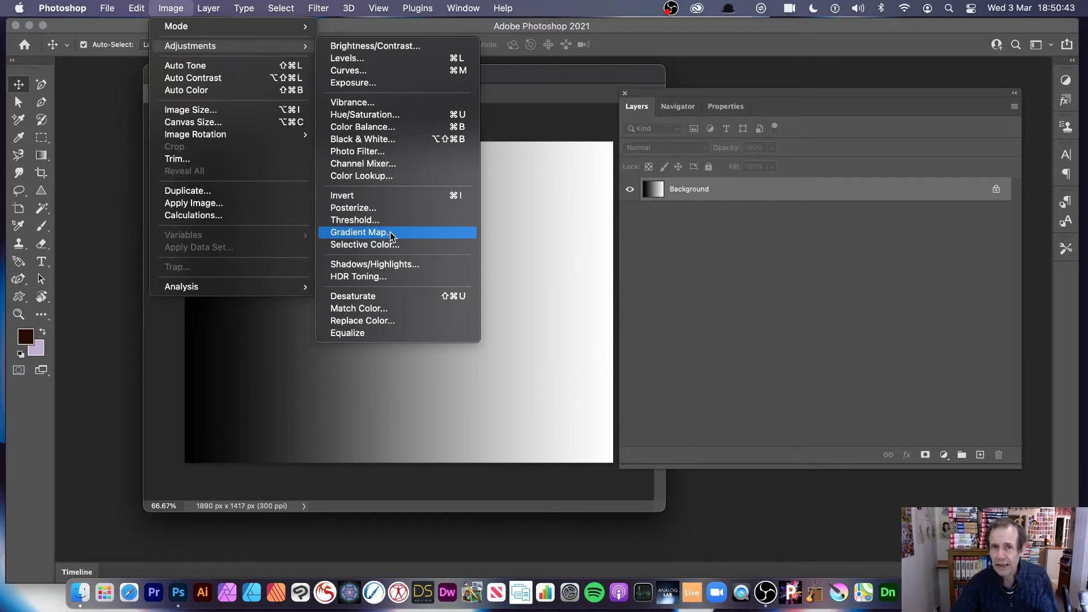
click(554, 243)
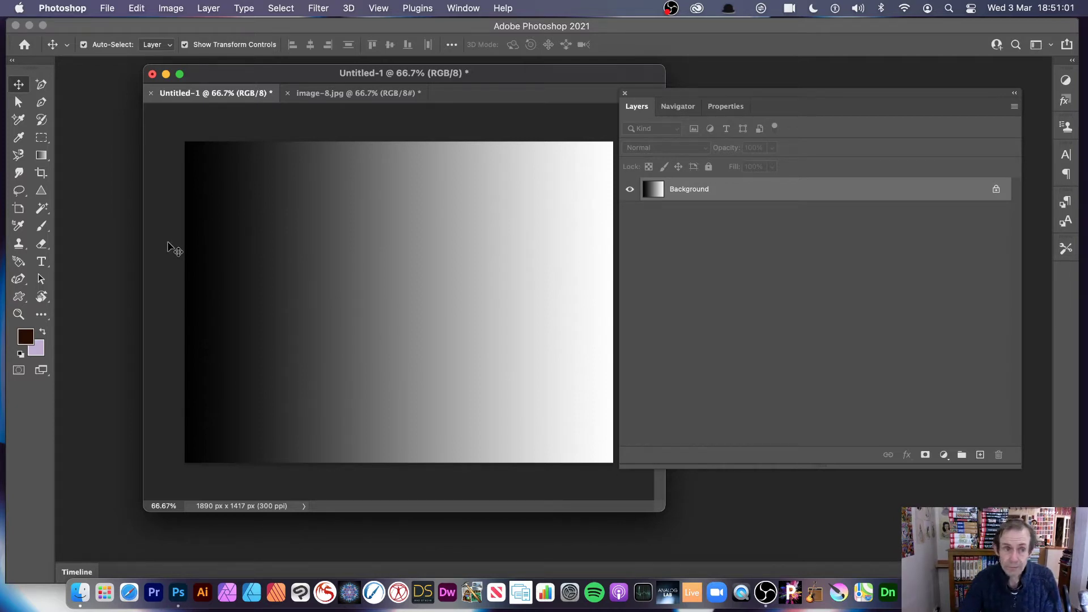
drag(531, 76, 506, 78)
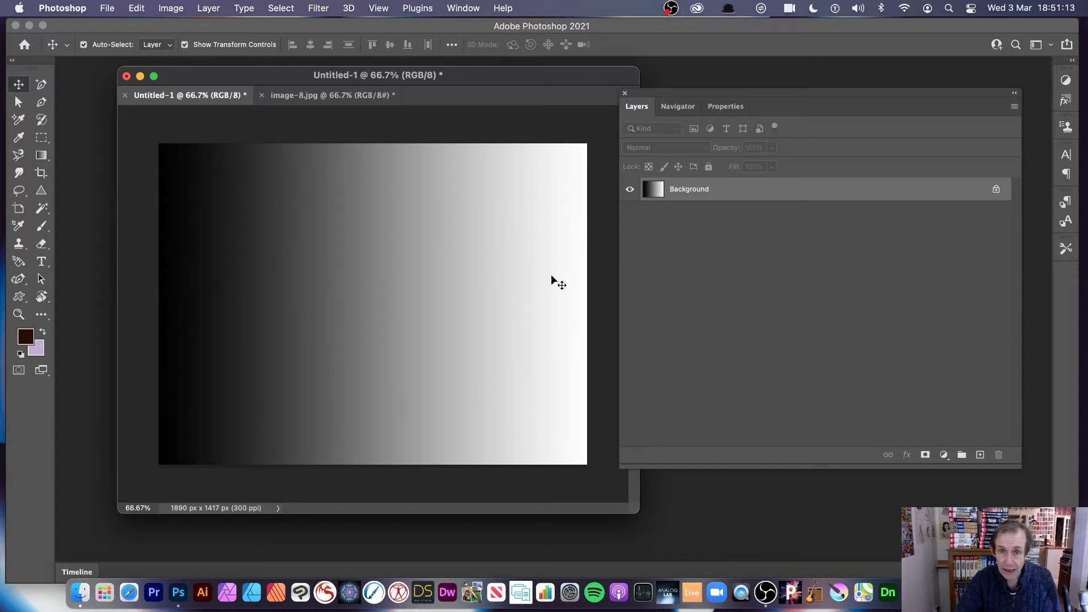
- Start a new Gradient Map adjustment layer named Gradient Map 1
click(207, 8)
mouse_move(256, 184)
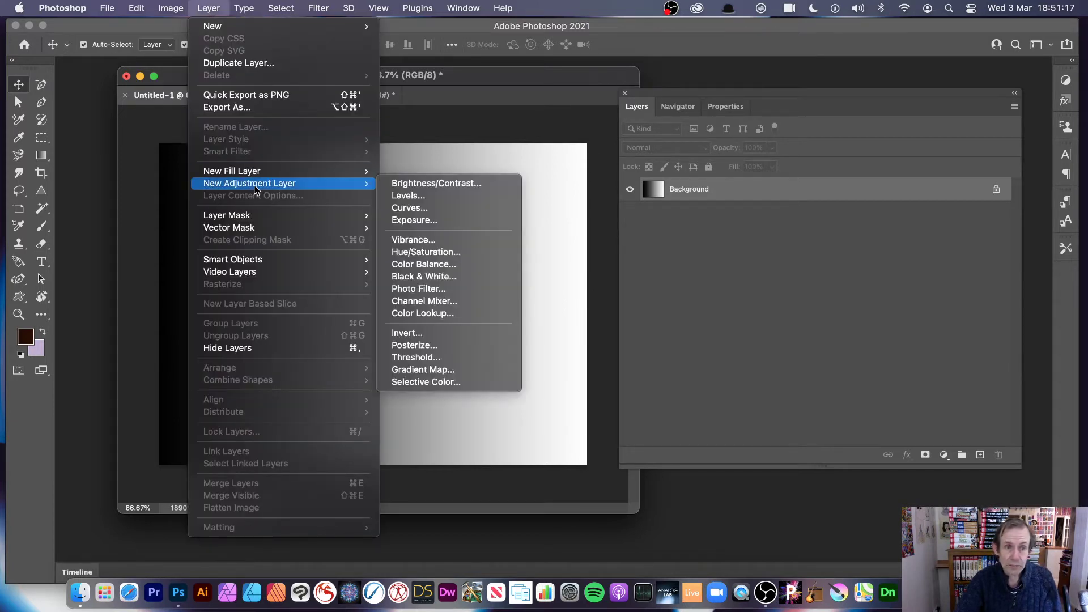
click(456, 371)
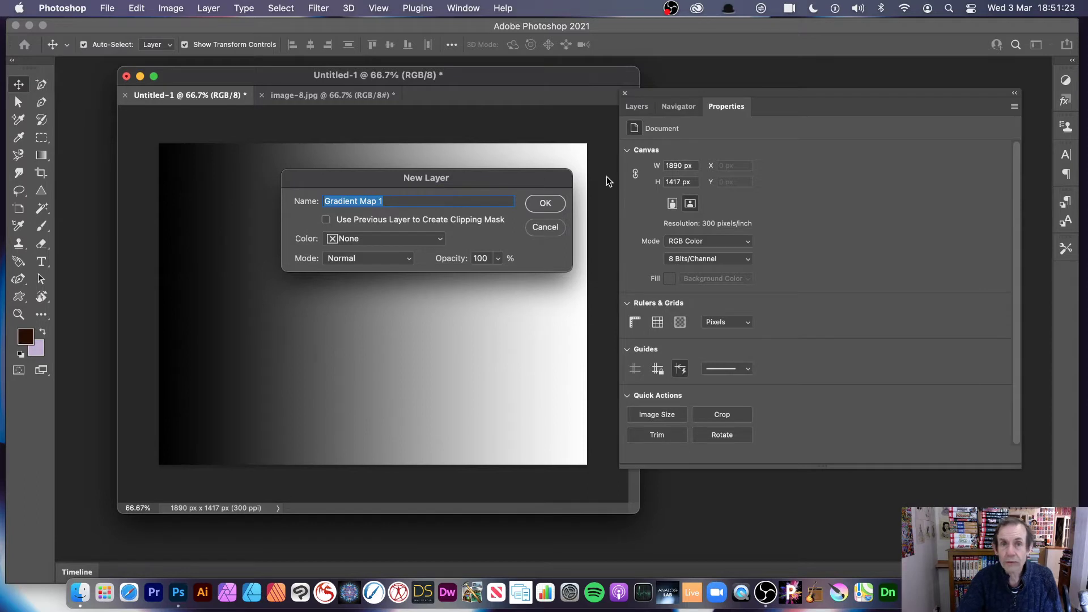
- Create Gradient Map 1, restore the Layers panel, and open the map's properties
click(546, 203)
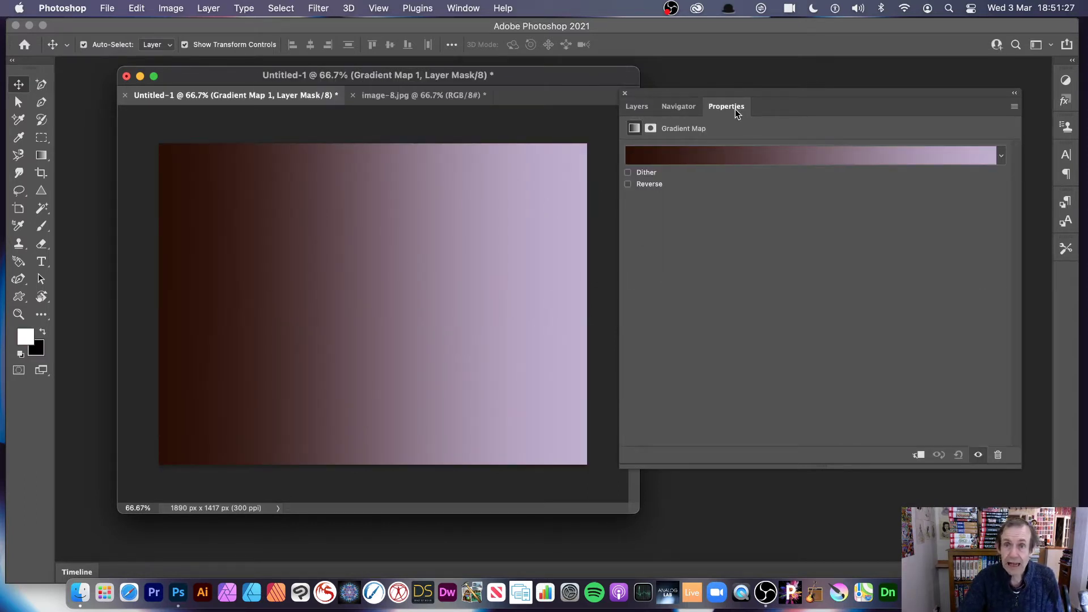
click(460, 9)
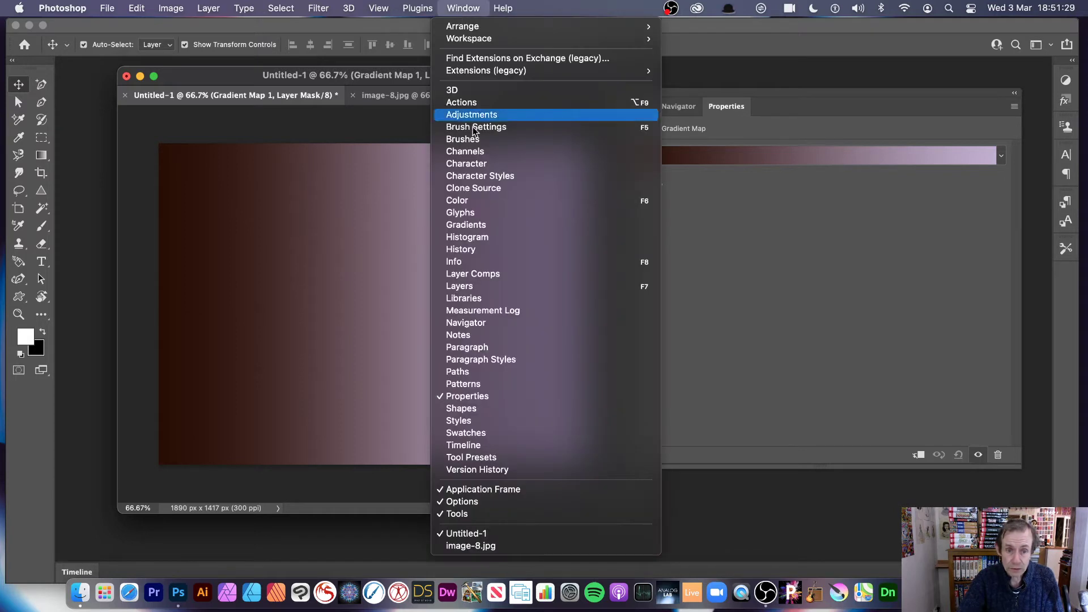
click(502, 289)
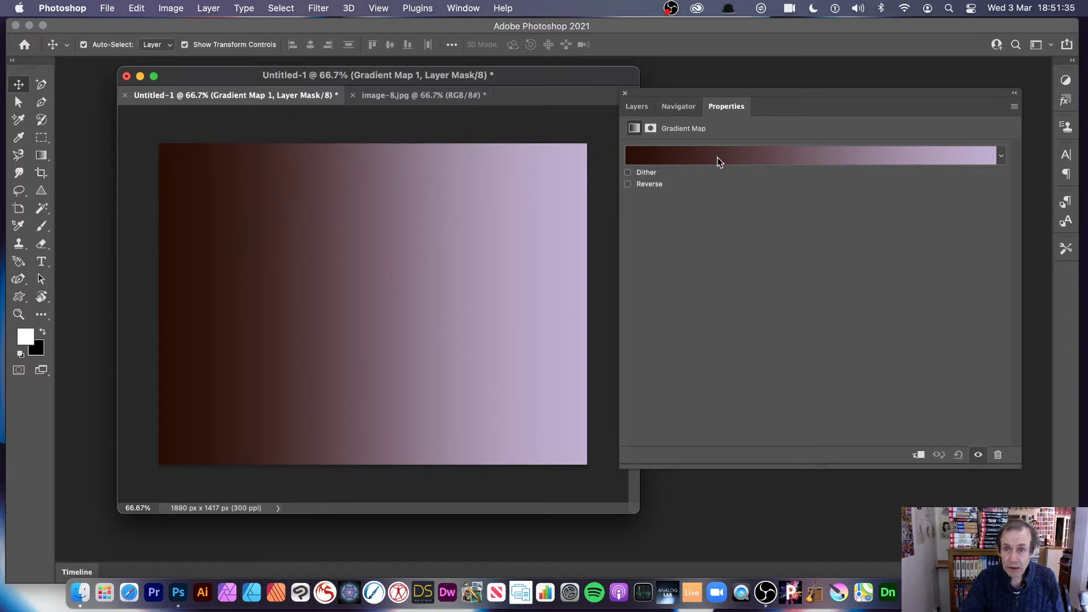
click(641, 110)
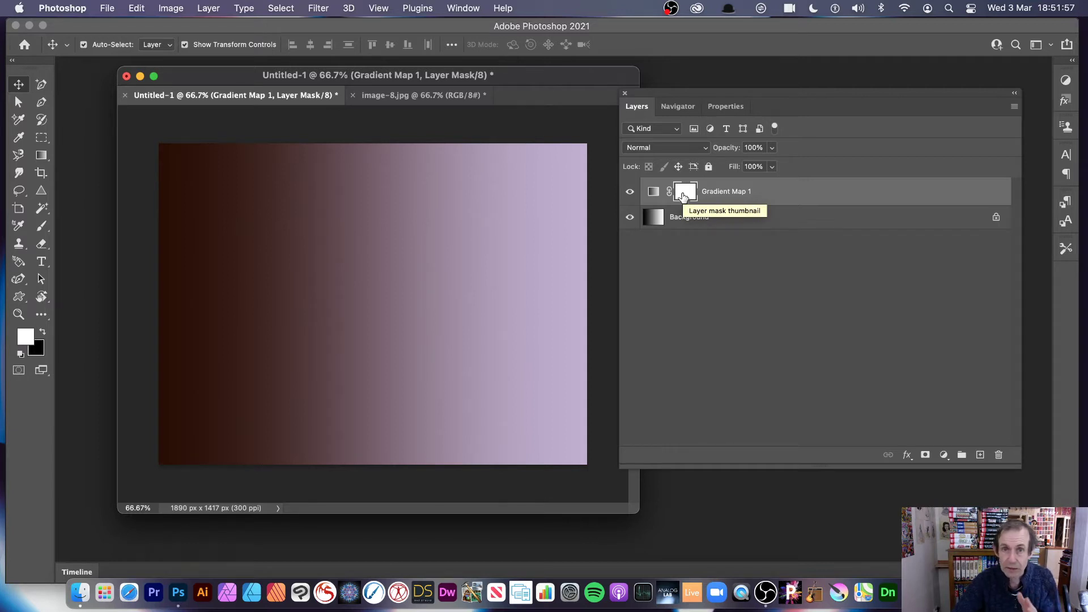
click(653, 192)
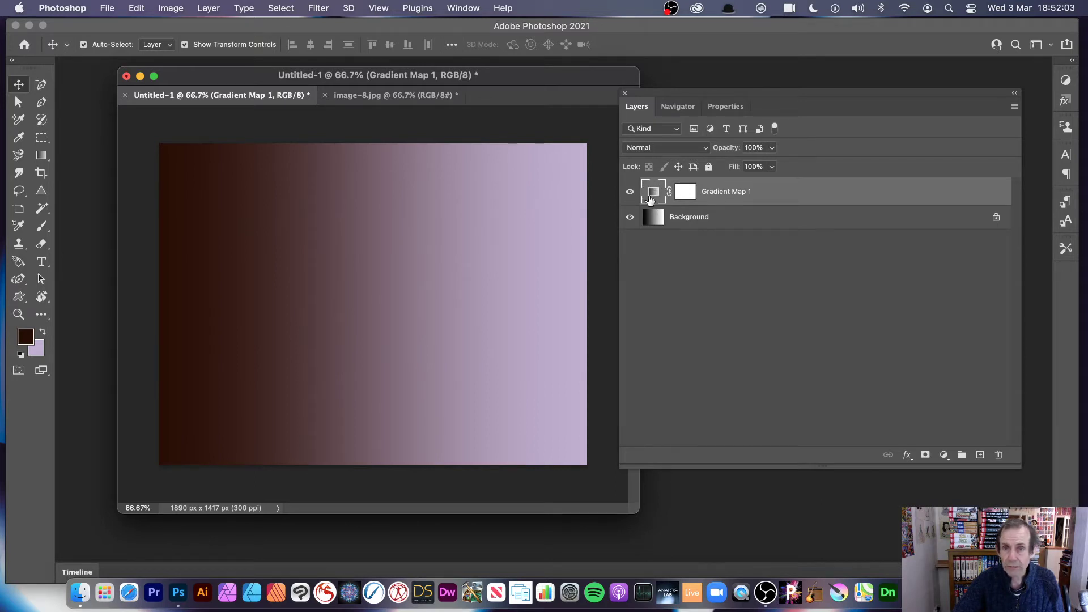
double_click(652, 196)
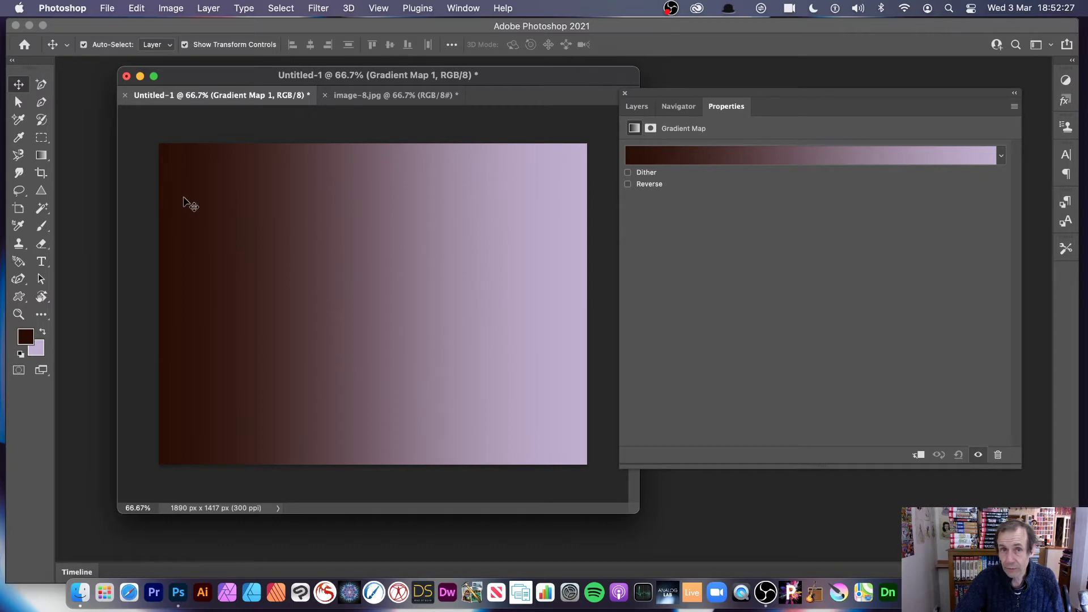
- Apply the blue-red-yellow preset to Gradient Map 1
click(1001, 158)
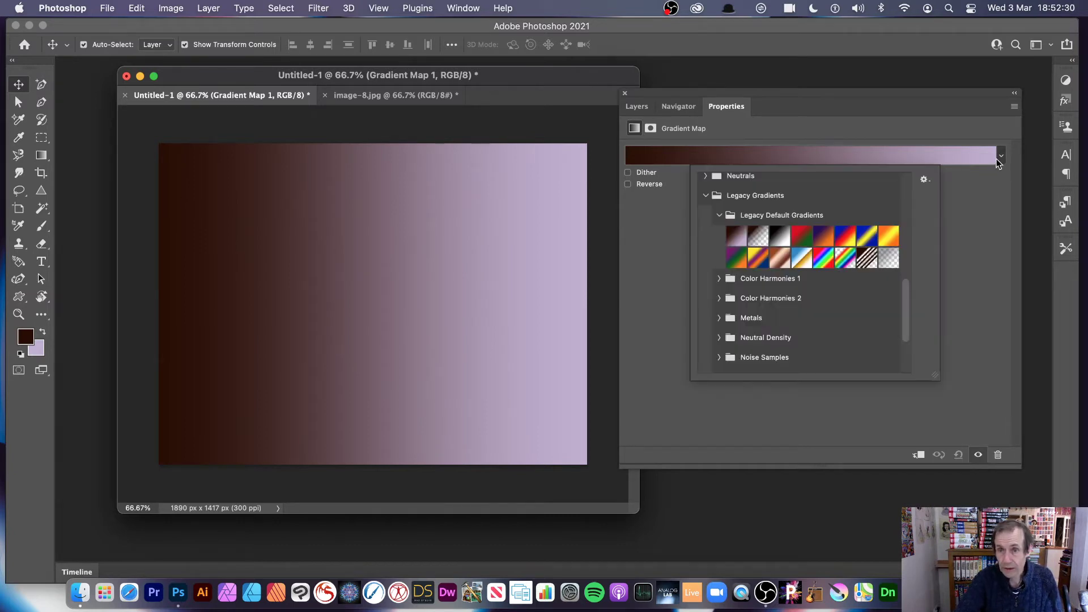
click(846, 237)
click(882, 101)
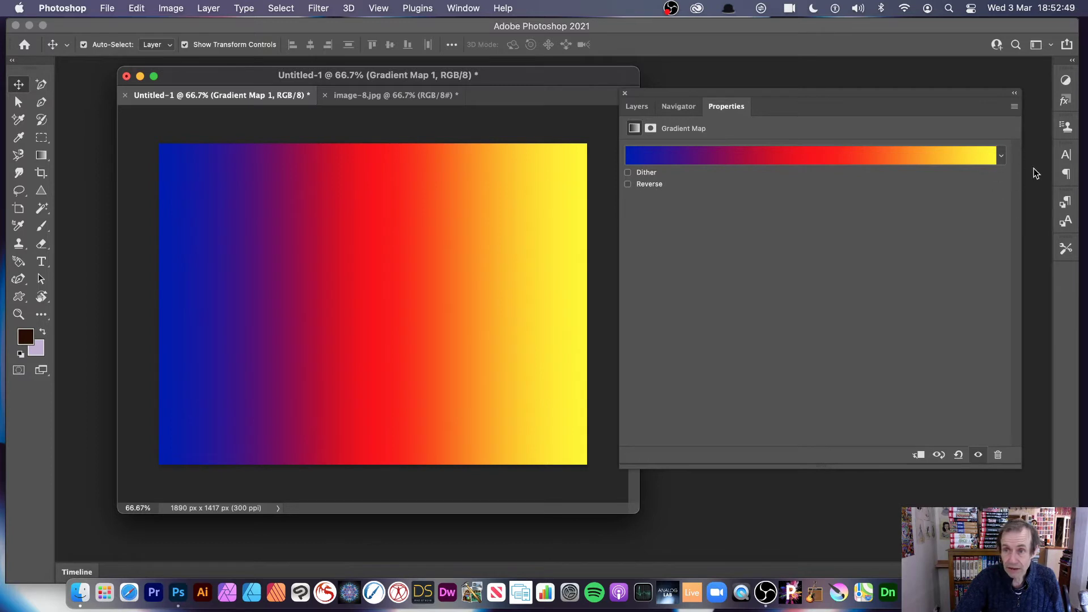
- Toggle Gradient Map 1 off and back on to compare with the original
click(629, 109)
click(631, 193)
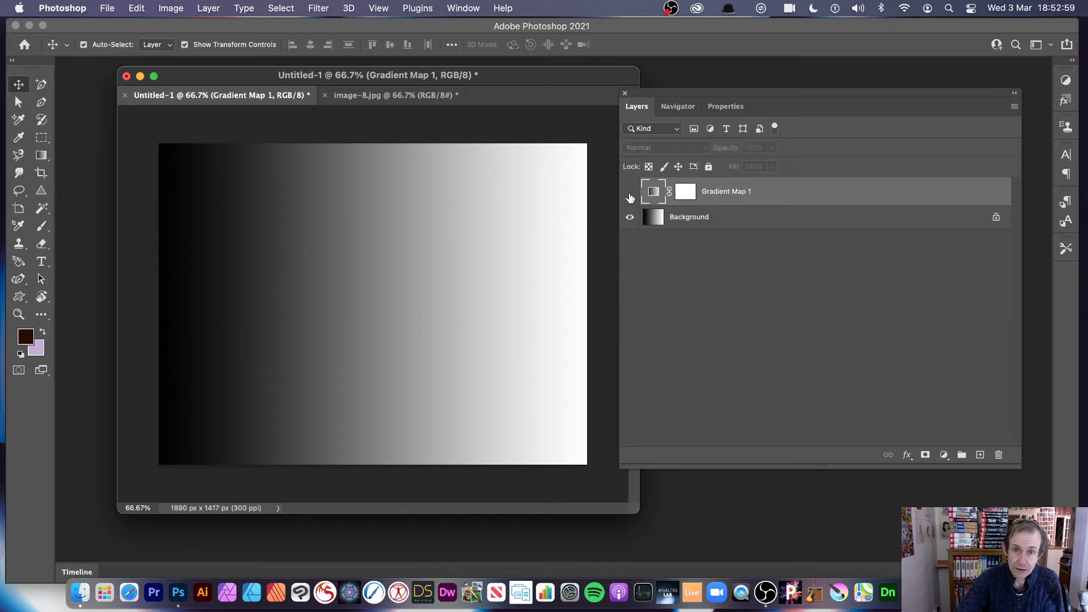
click(629, 193)
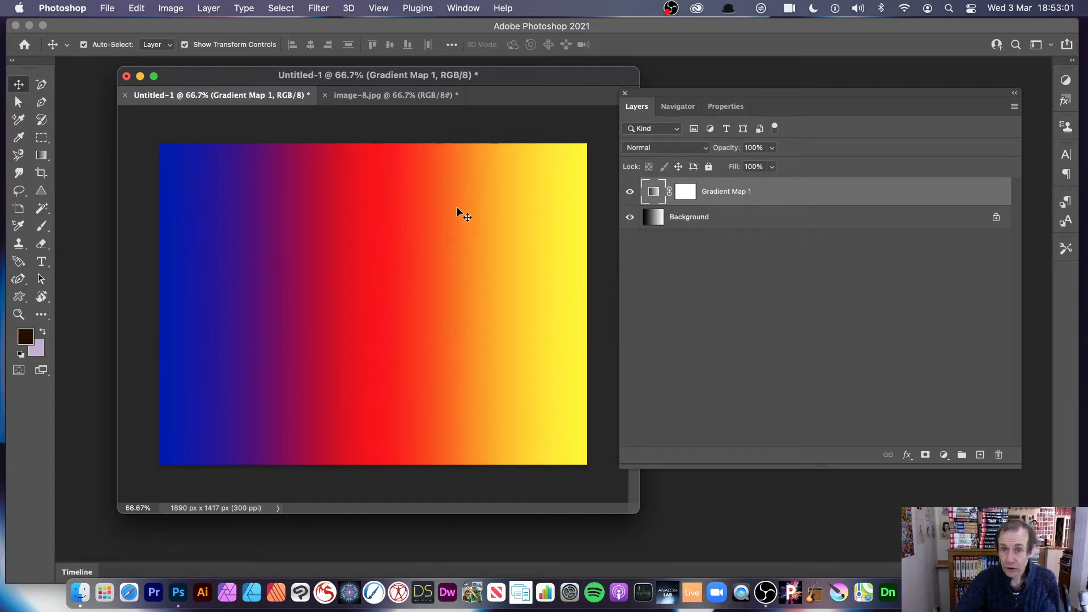
- Invert the Background layer's gradient
click(658, 224)
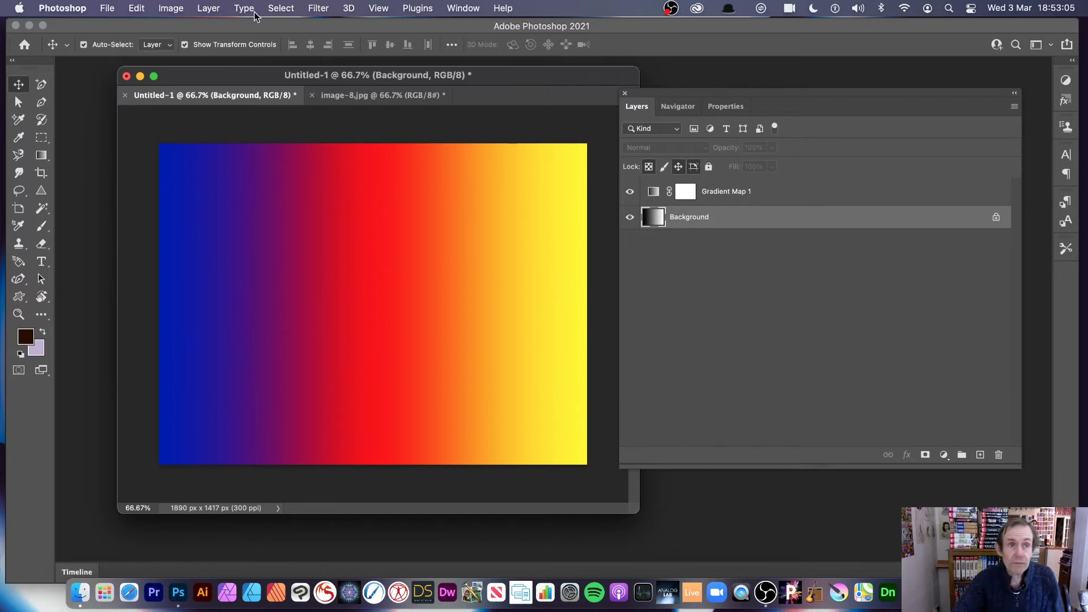
click(209, 8)
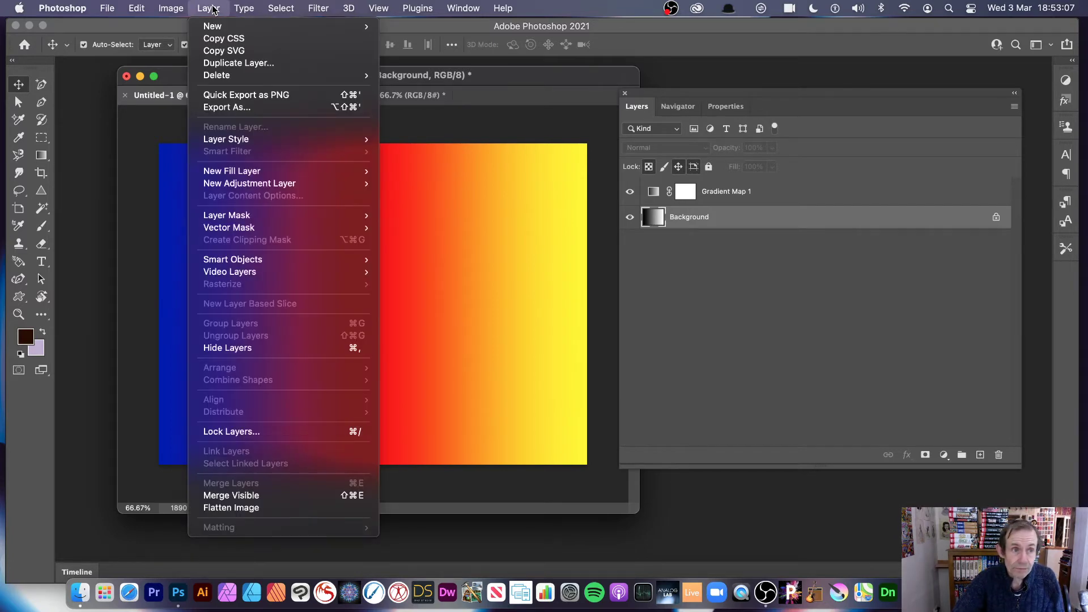
mouse_move(164, 10)
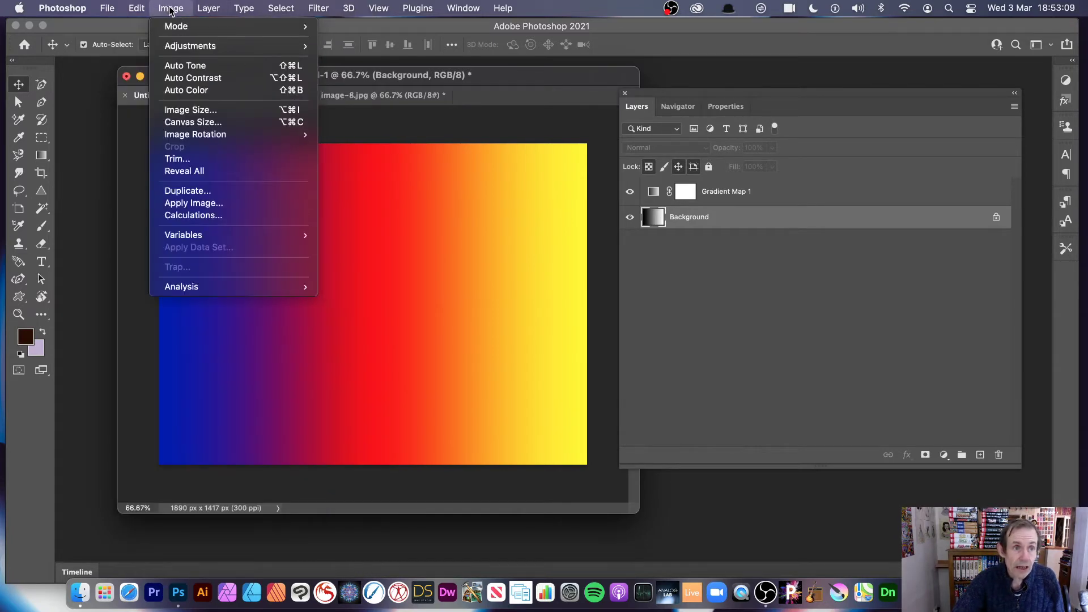
mouse_move(190, 46)
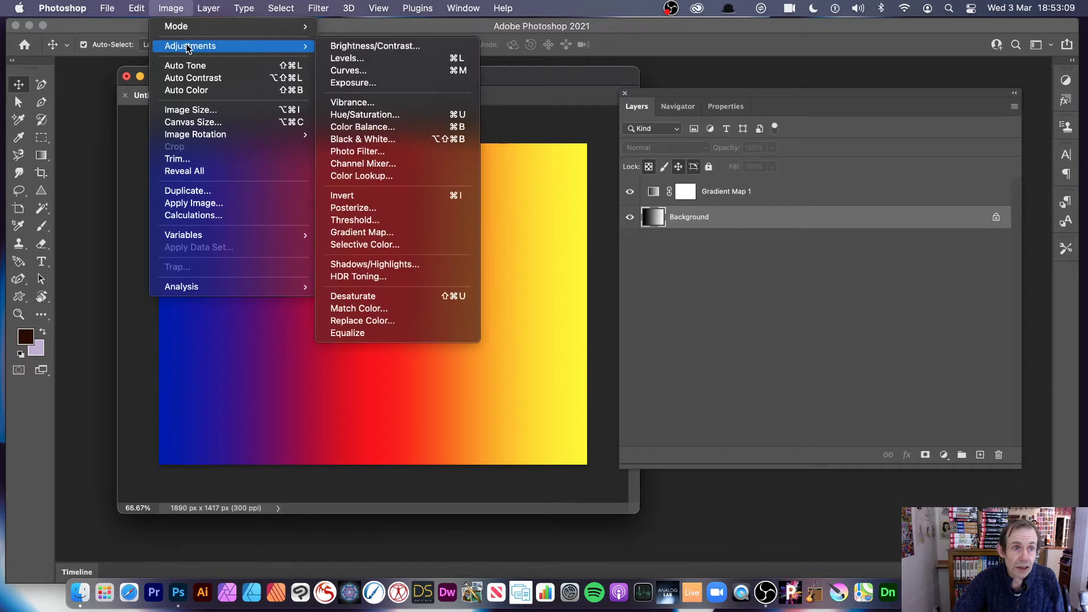
click(344, 195)
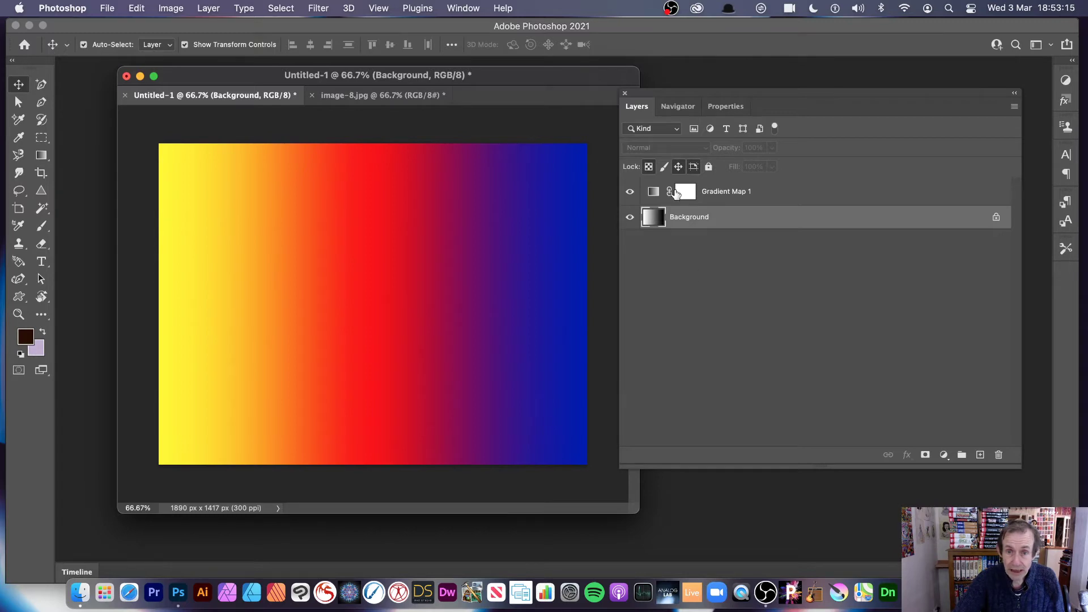
- Toggle Gradient Map 1 to compare the inverted gradient, leaving the map hidden
click(632, 193)
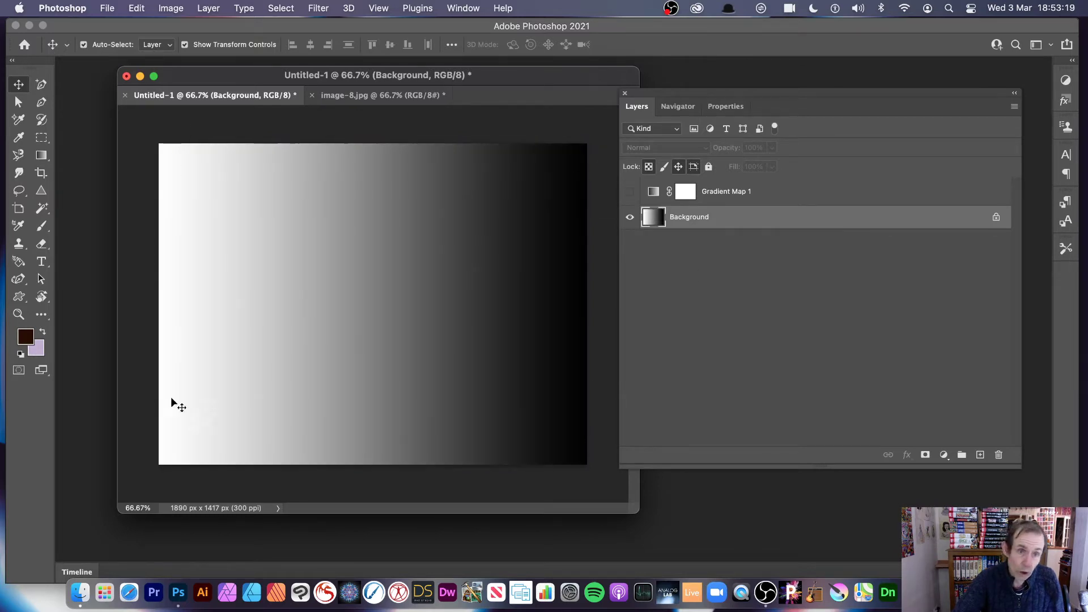
click(631, 193)
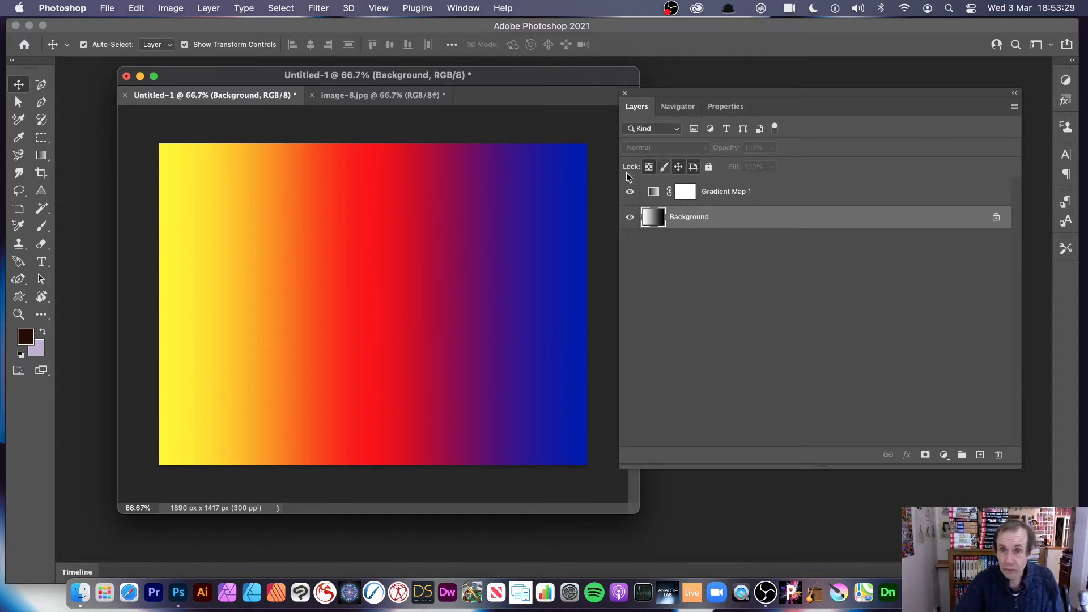
click(630, 192)
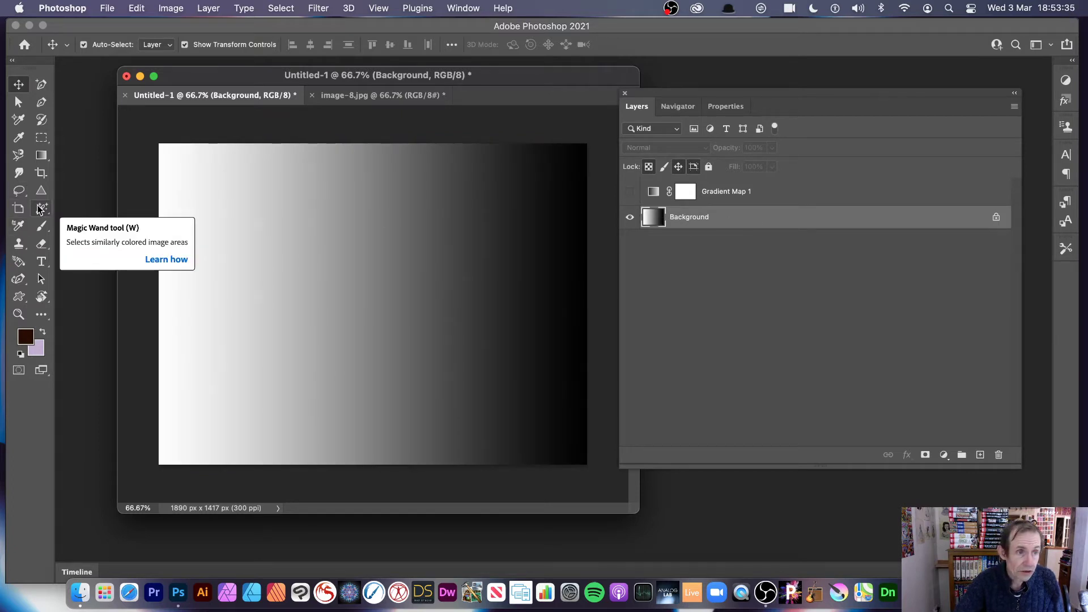
click(35, 156)
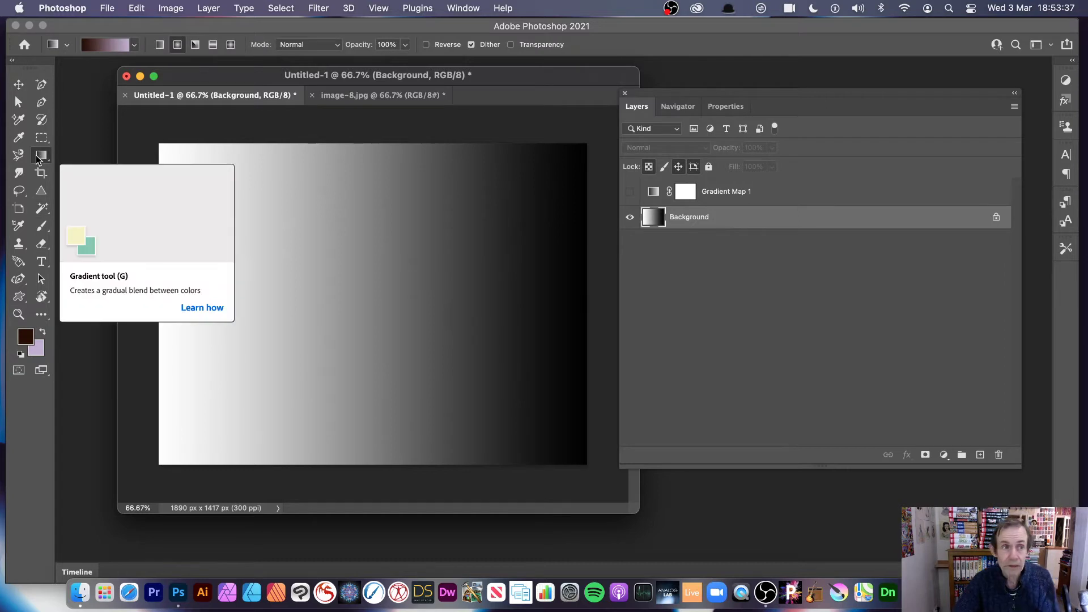
- Set the Gradient tool to a linear Custom black–white–black gradient with white at 50%
click(135, 46)
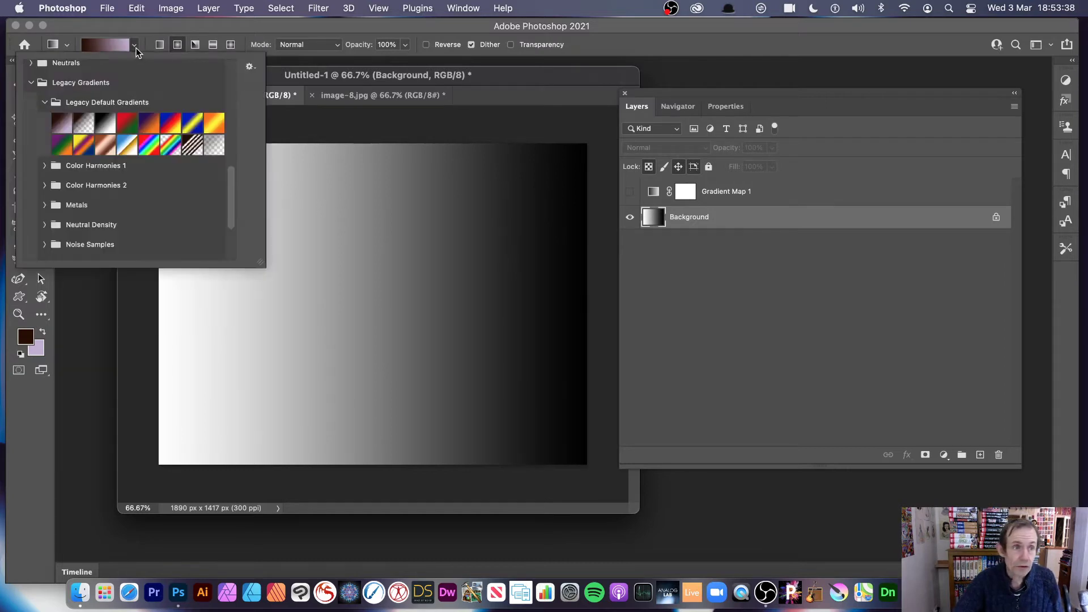
click(105, 123)
click(105, 45)
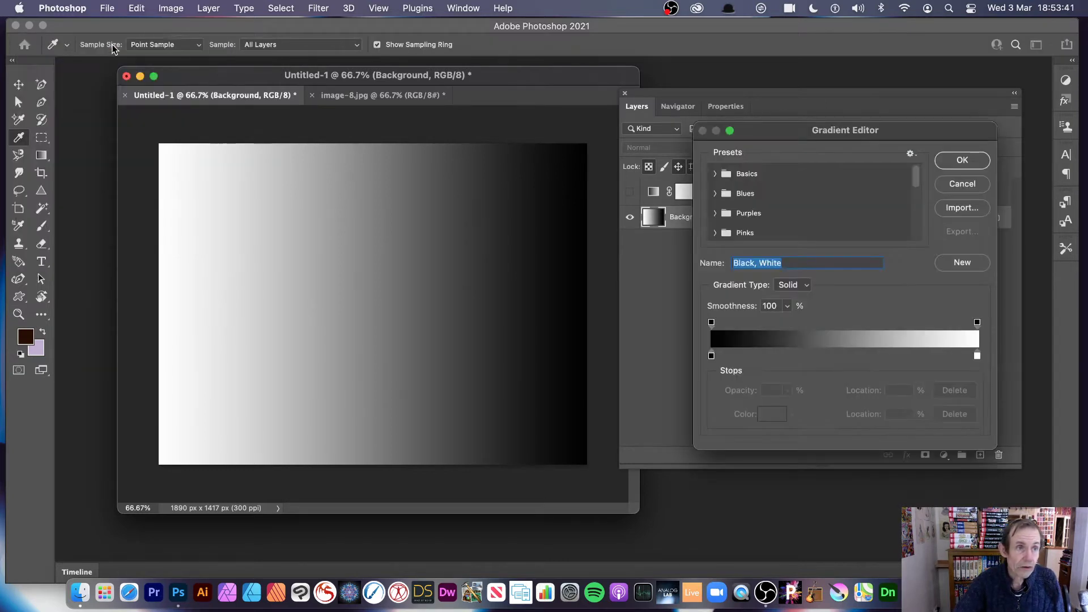
drag(834, 136, 287, 129)
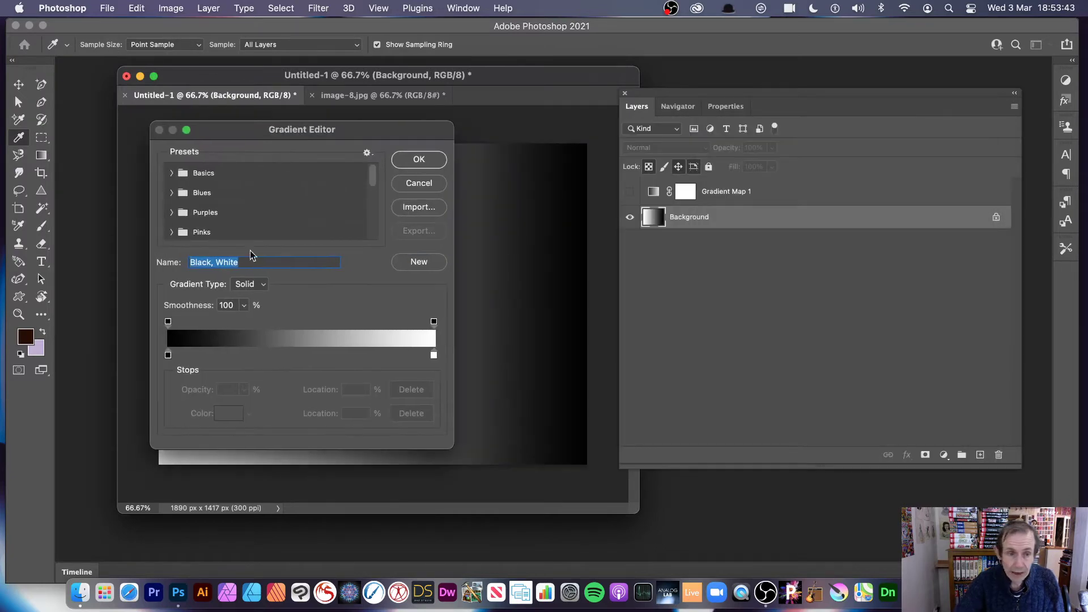
drag(434, 356, 303, 356)
click(168, 356)
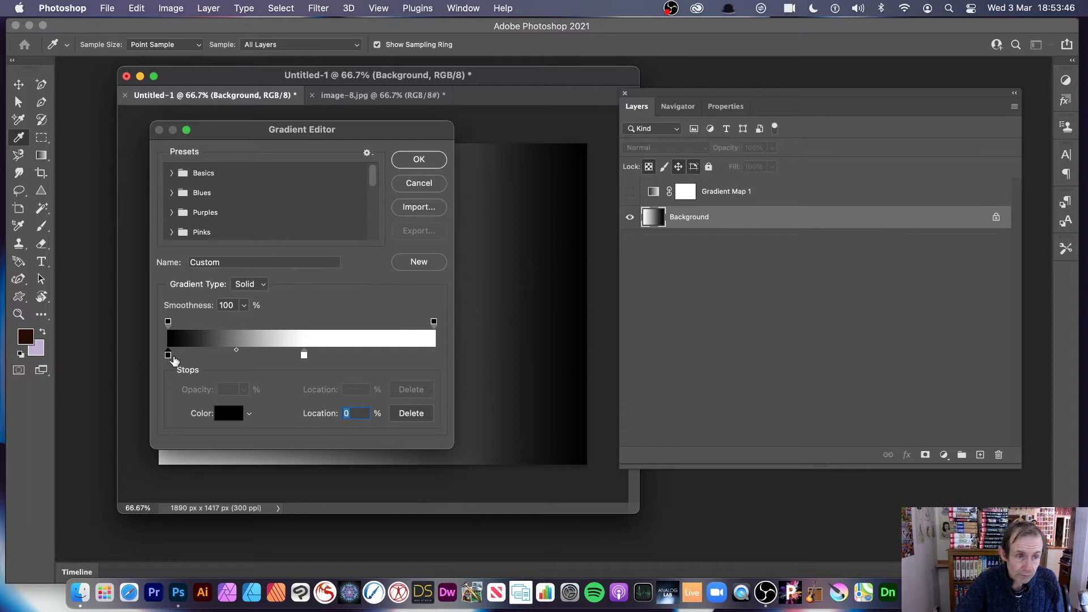
click(433, 356)
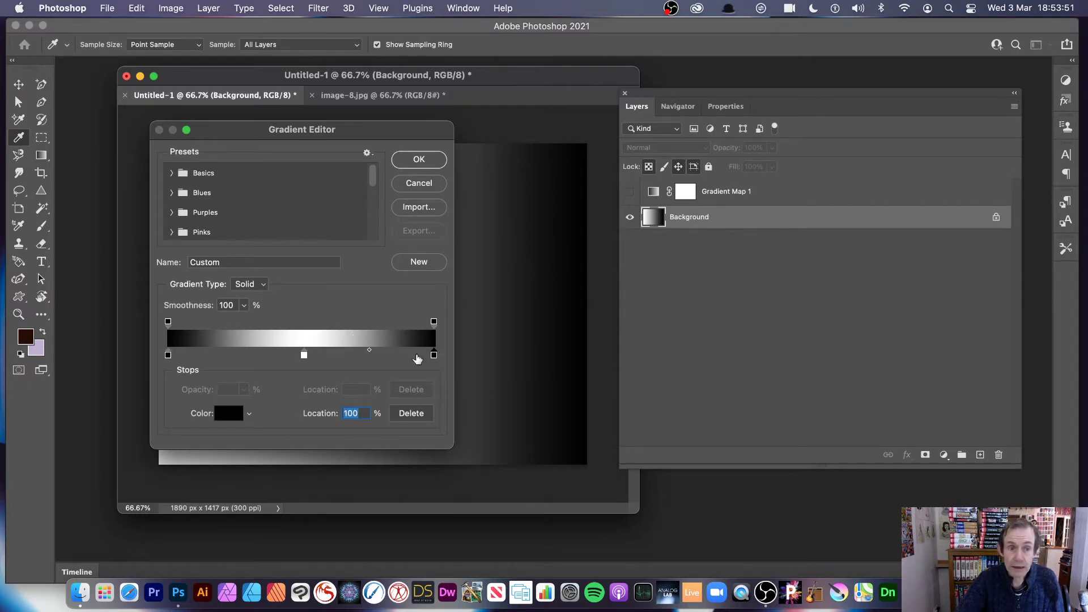
click(419, 159)
click(159, 44)
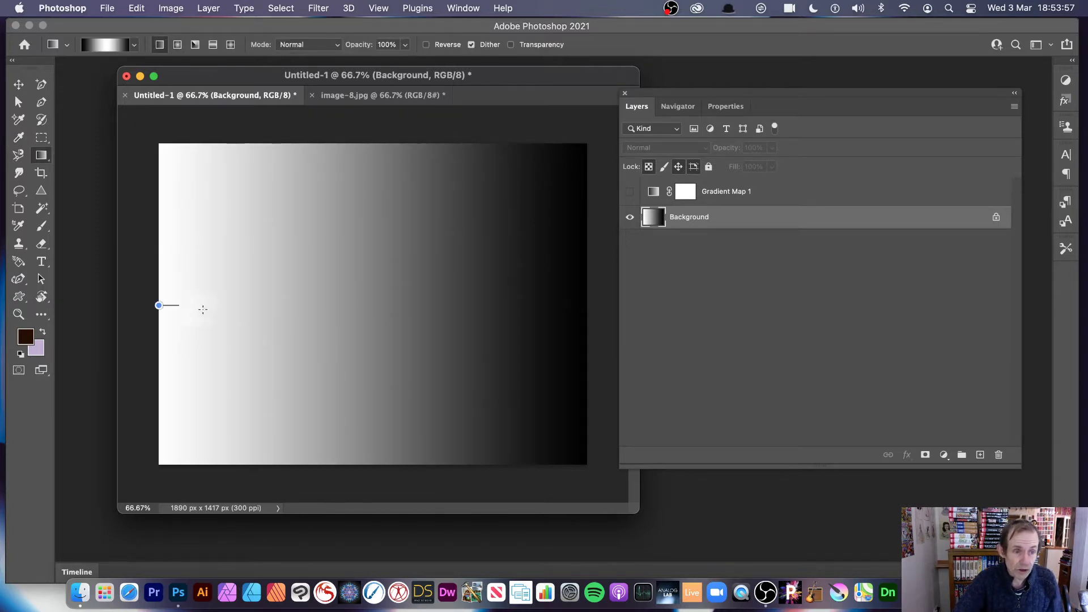
- Fill the Background with a radial black–white–black gradient from the canvas centre and compare with the map on and off
drag(203, 309, 590, 313)
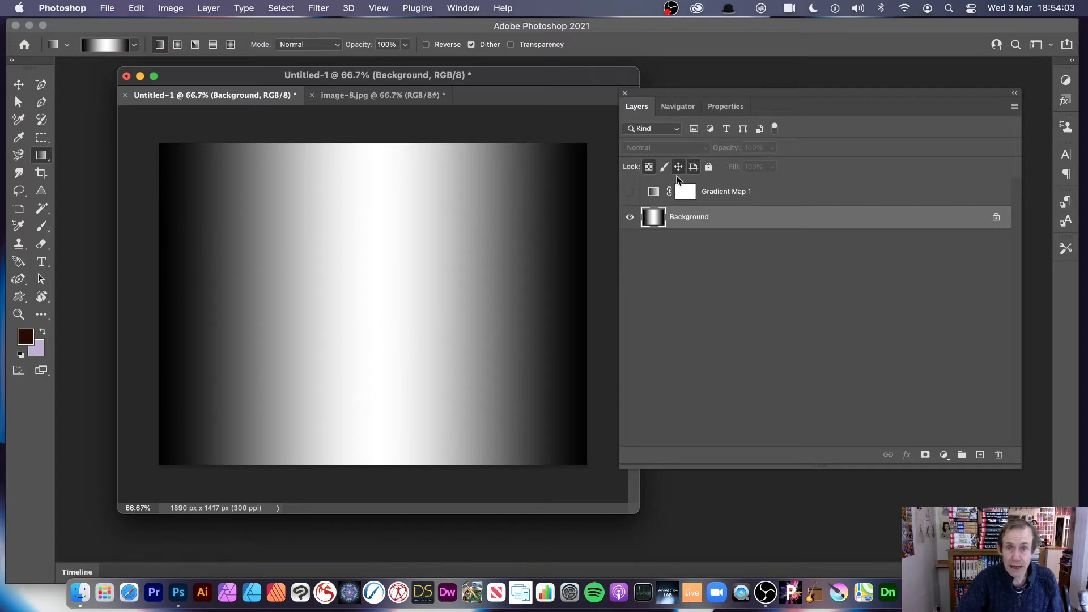
click(630, 191)
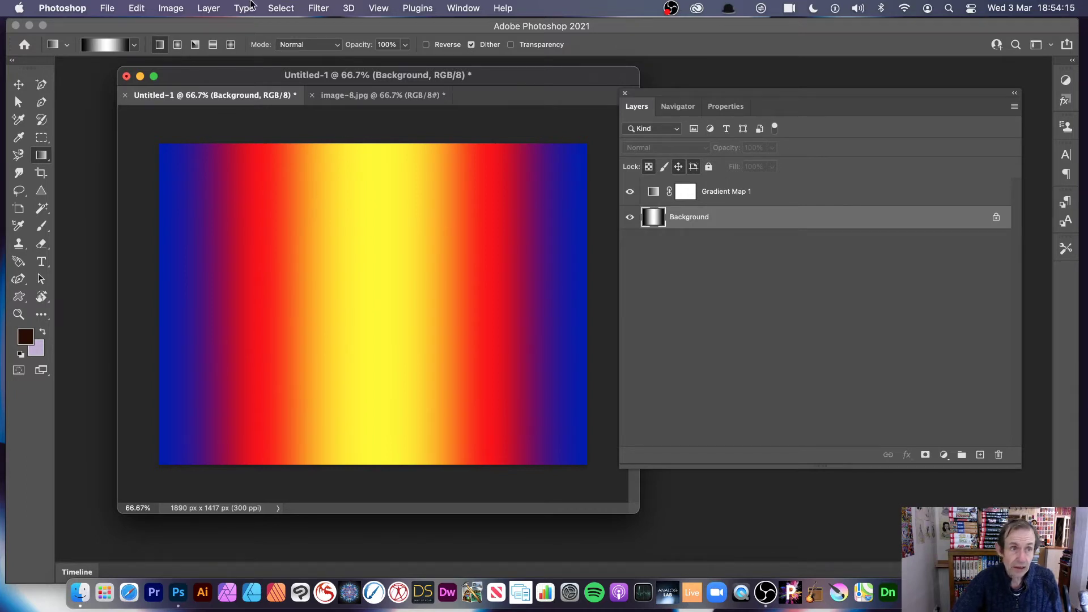
click(177, 44)
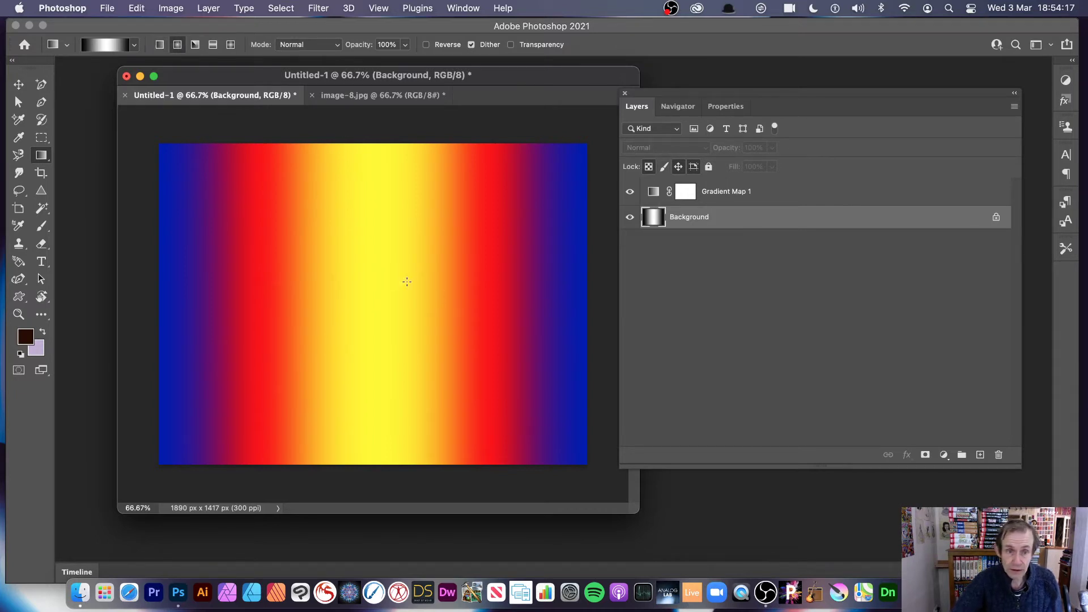
drag(411, 290, 280, 369)
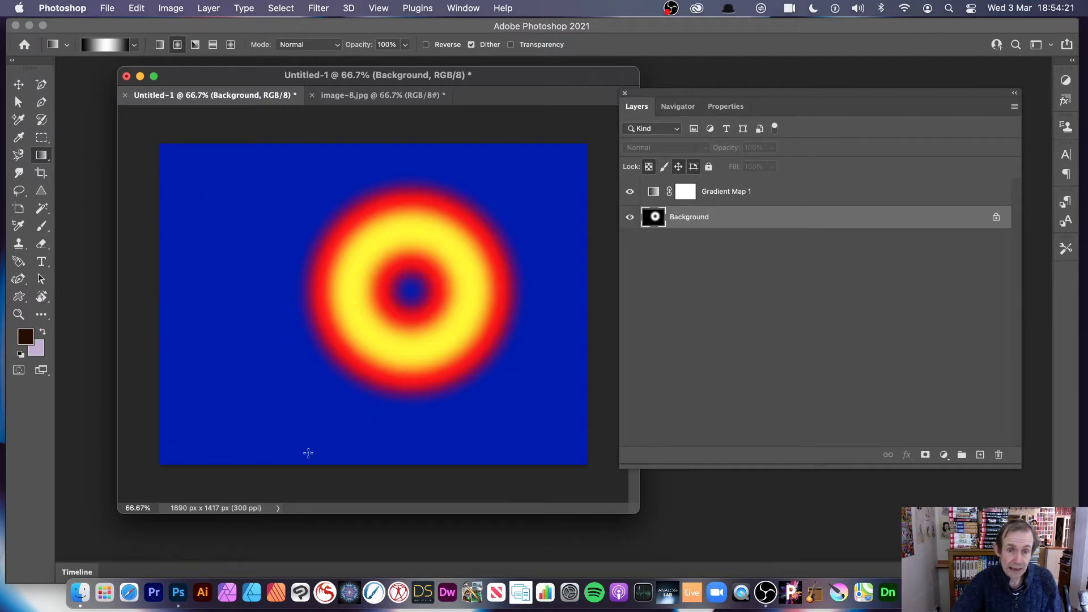
click(629, 193)
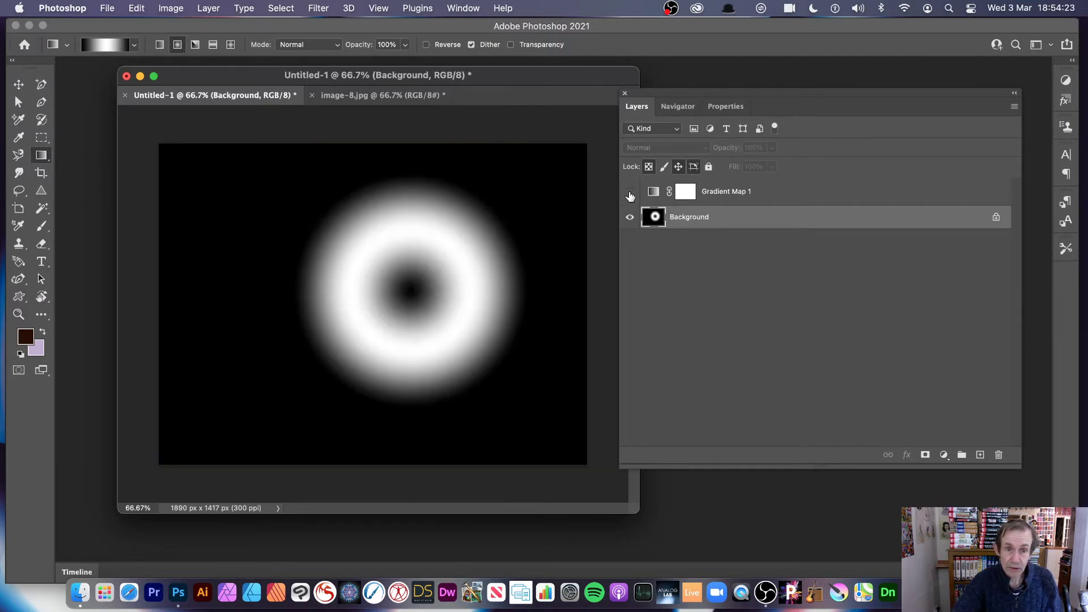
click(630, 193)
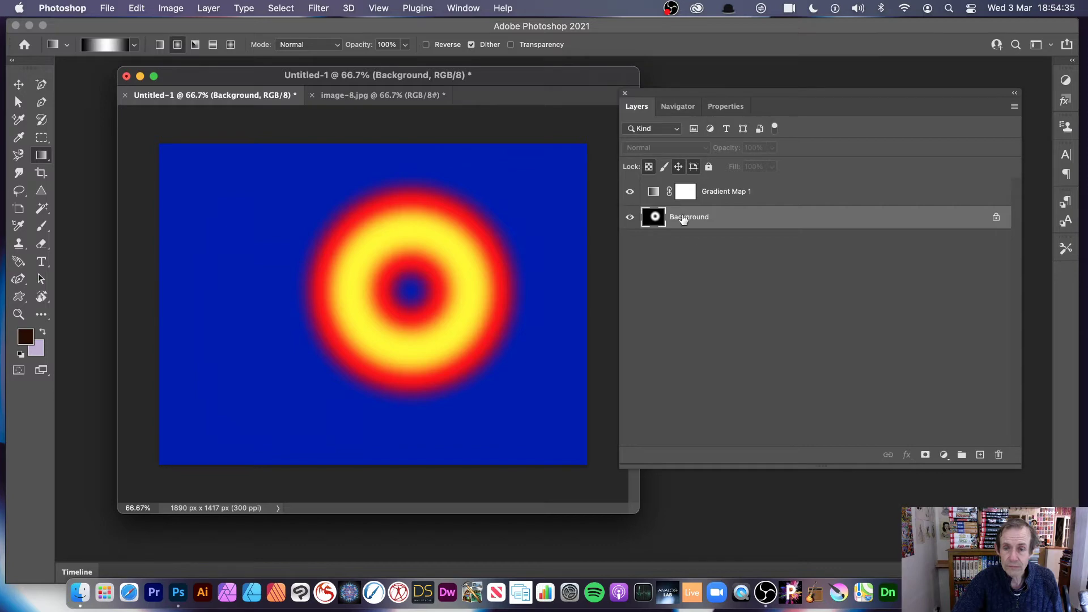
- Try the Spectrum preset on Gradient Map 1
click(629, 218)
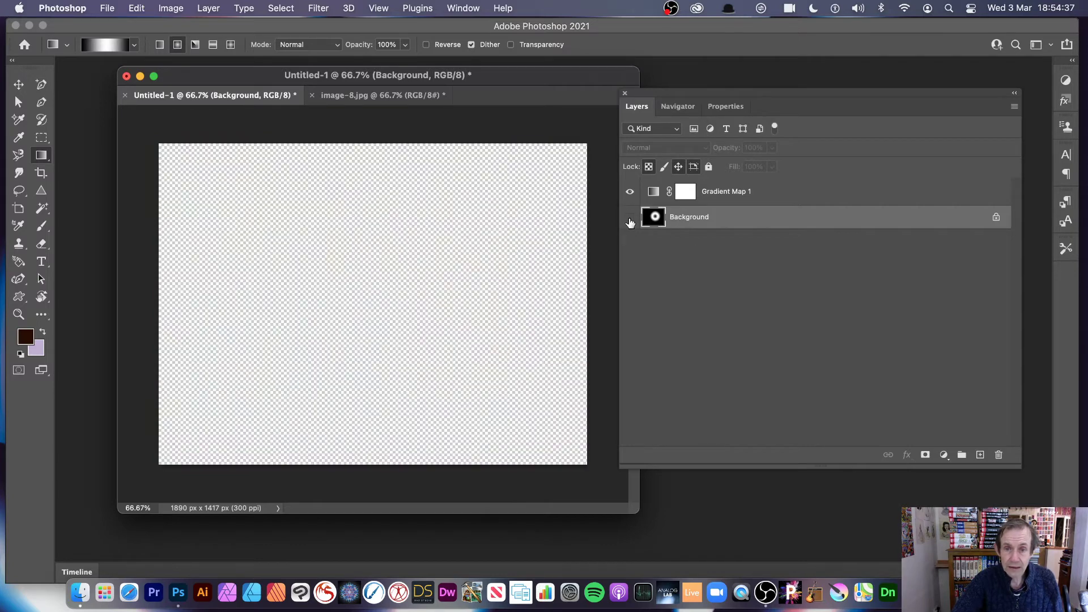
click(630, 218)
click(734, 196)
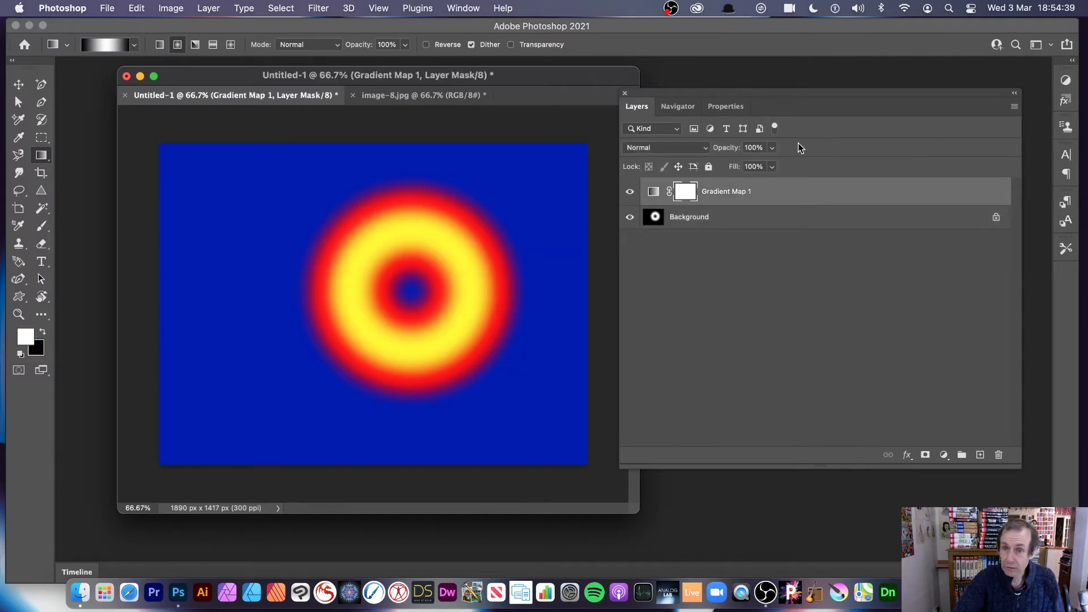
double_click(655, 192)
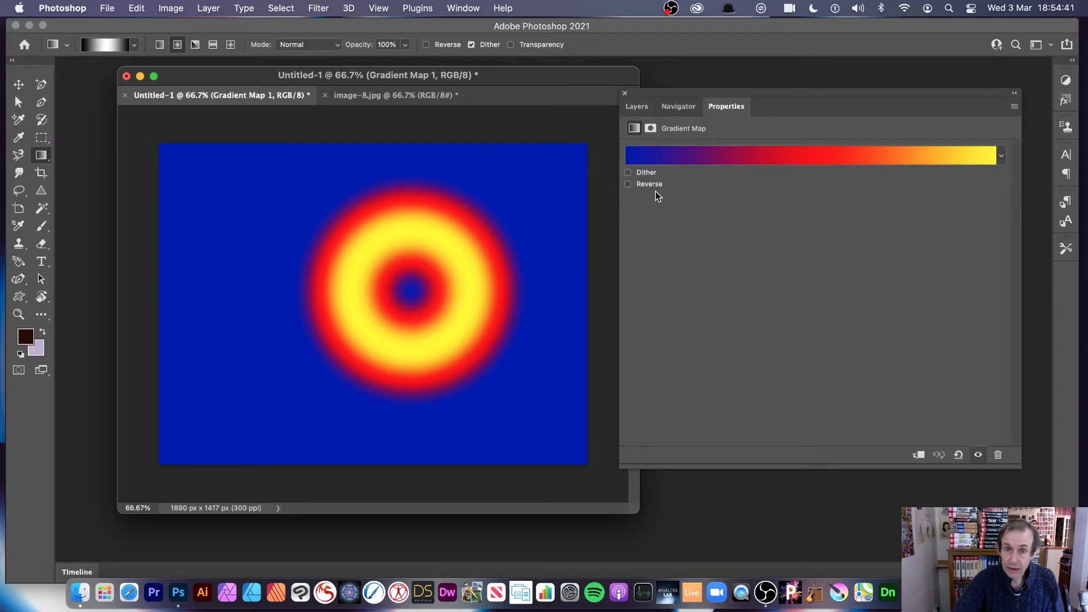
click(1001, 155)
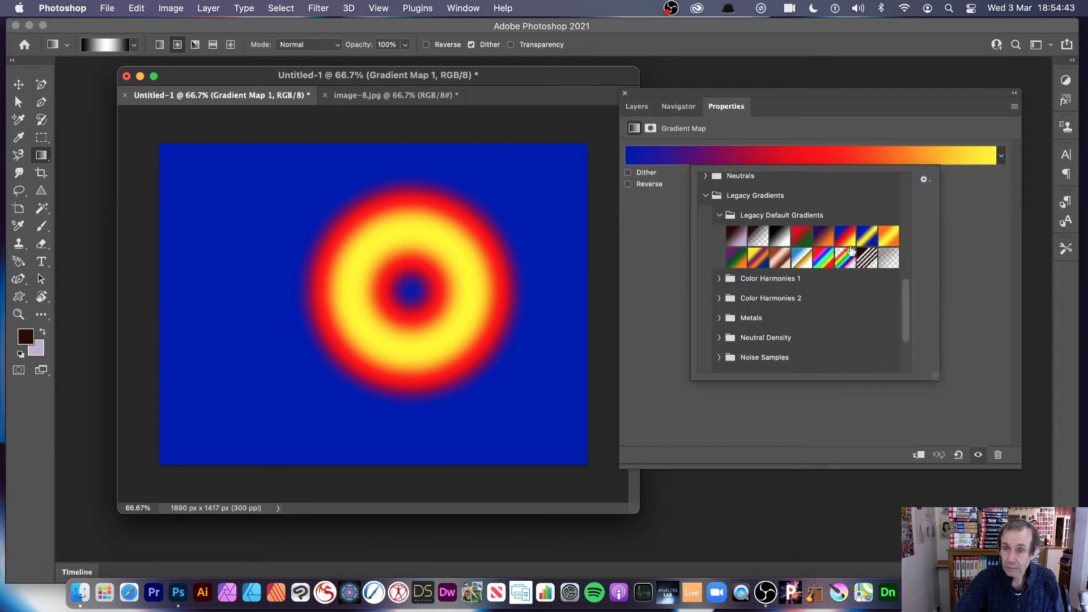
click(824, 258)
click(981, 267)
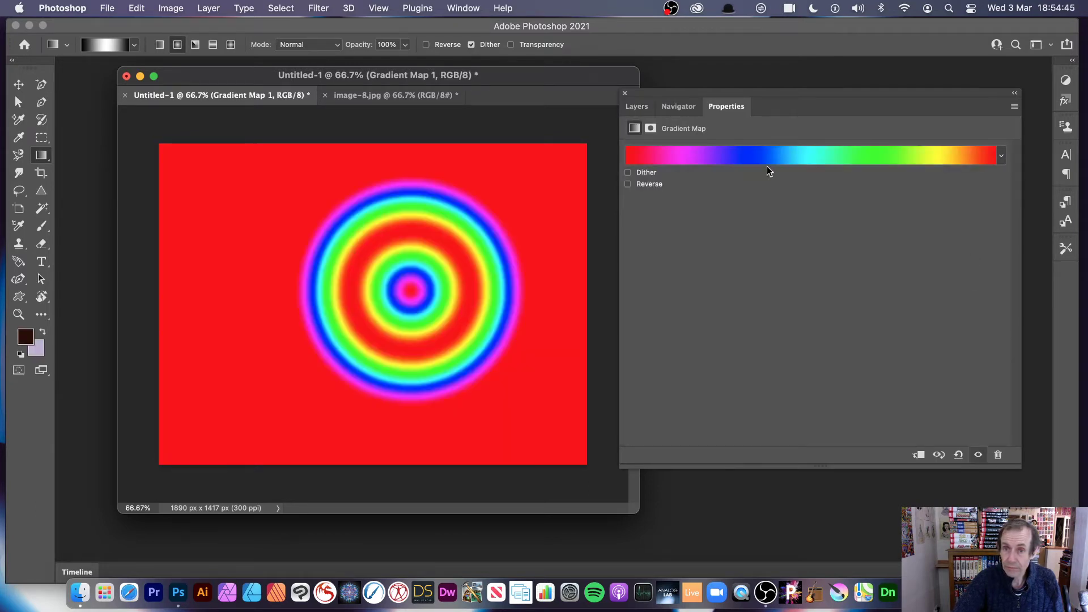
click(641, 108)
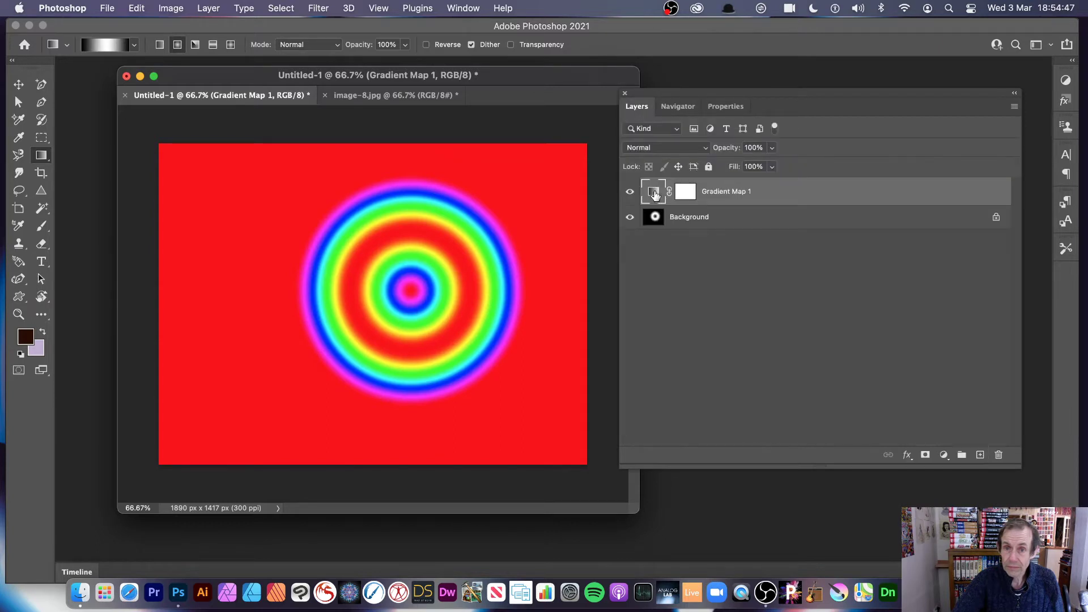
- Try Chrome and Copper, then settle on the Yellow, Violet, Orange, Blue preset
double_click(658, 193)
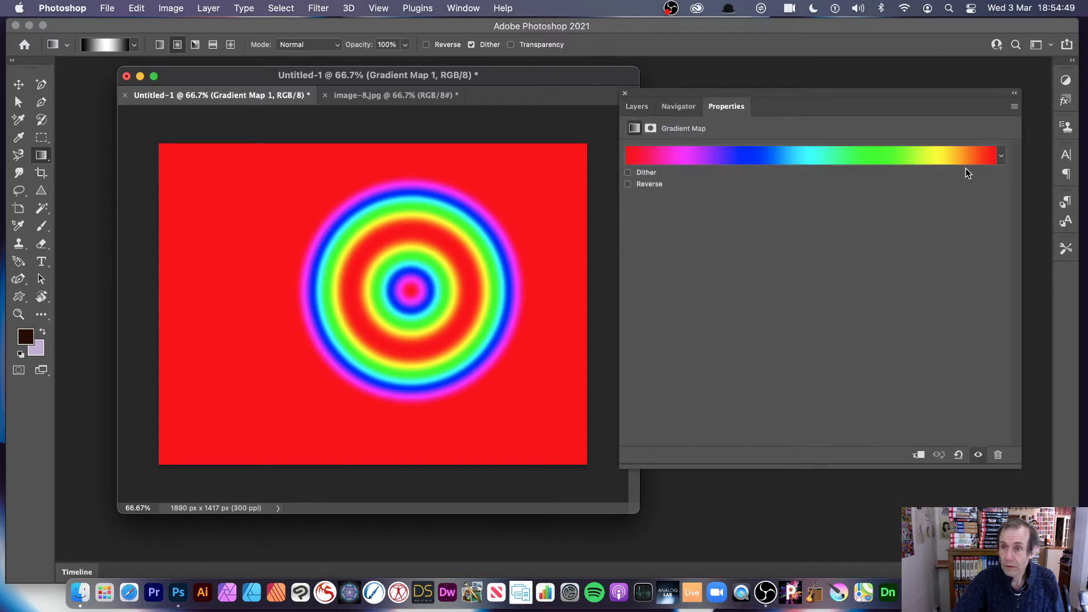
click(1001, 155)
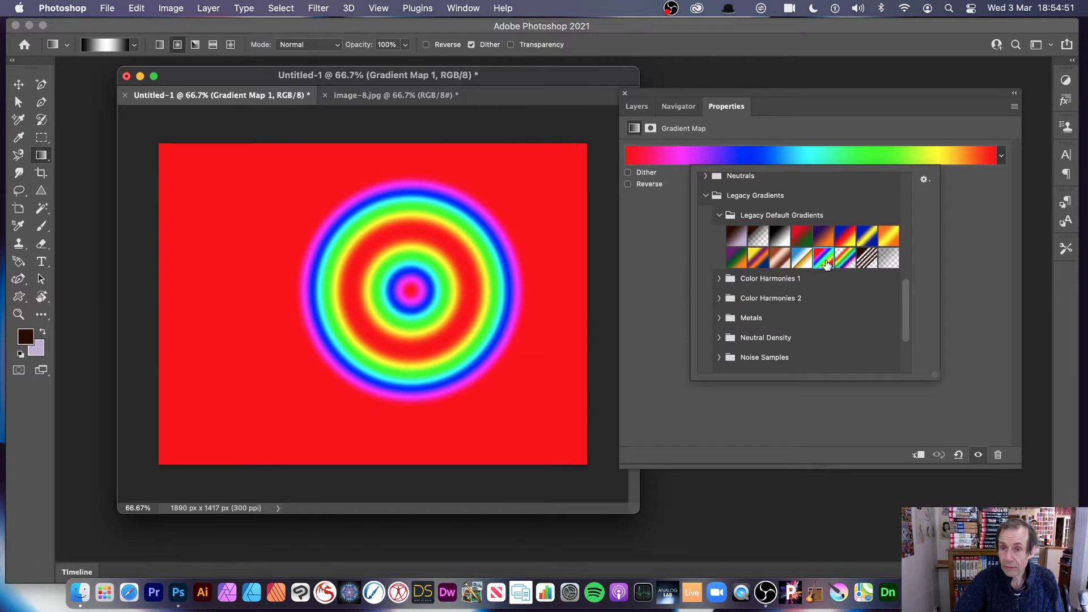
click(799, 258)
click(784, 261)
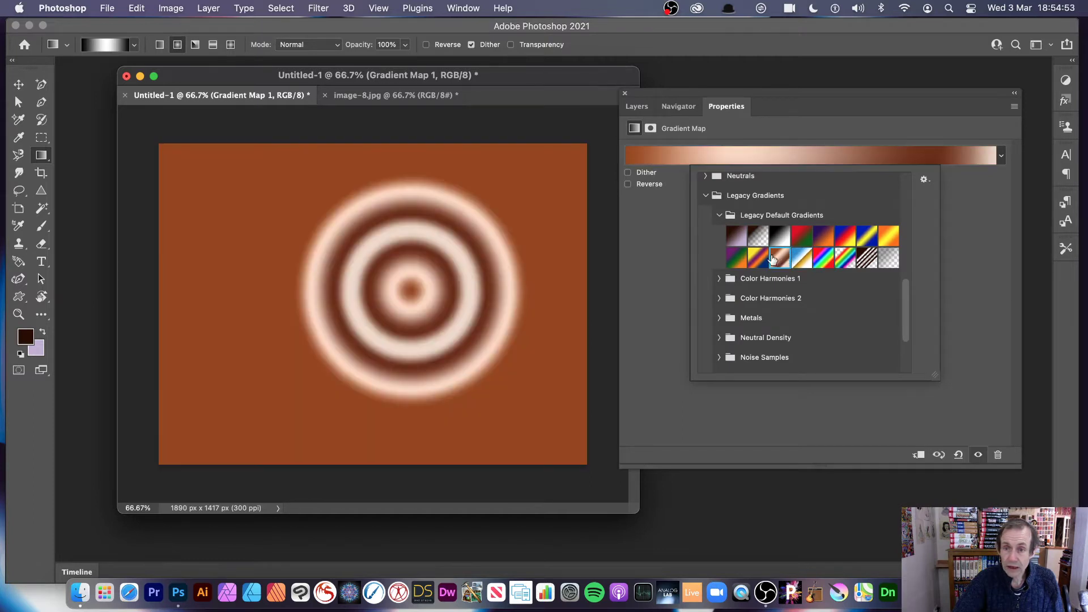
click(758, 258)
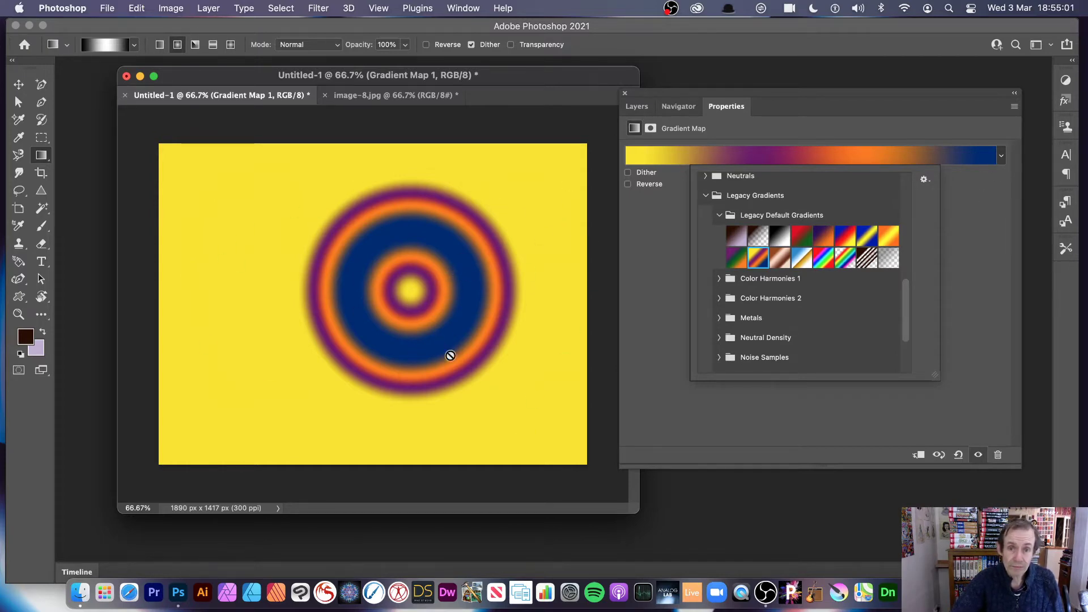
click(660, 242)
click(632, 108)
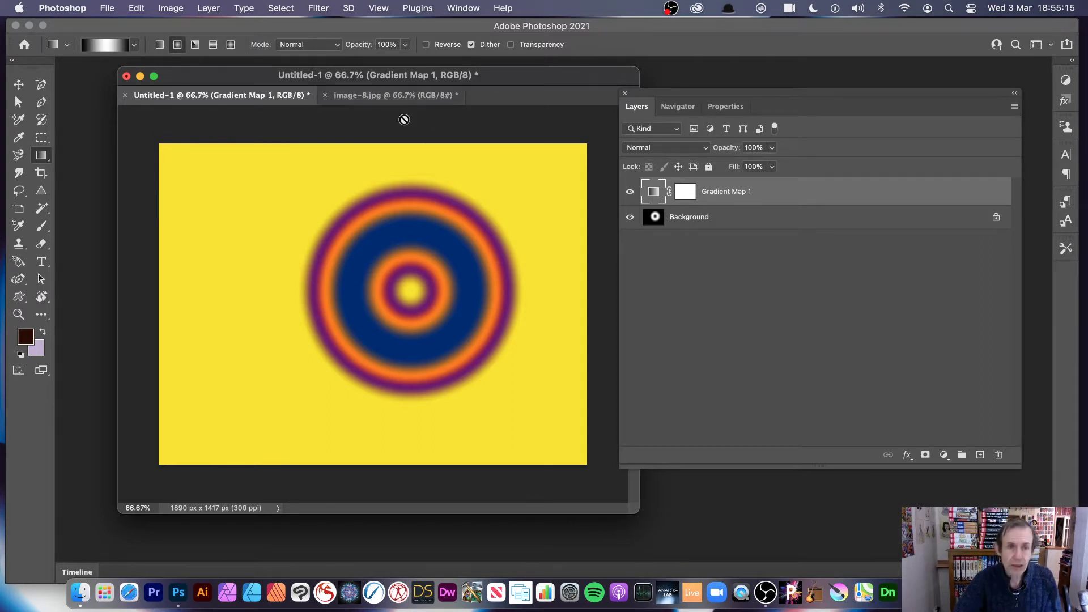
- Add a Gradient Map 1 adjustment layer to image-8.jpg
click(387, 96)
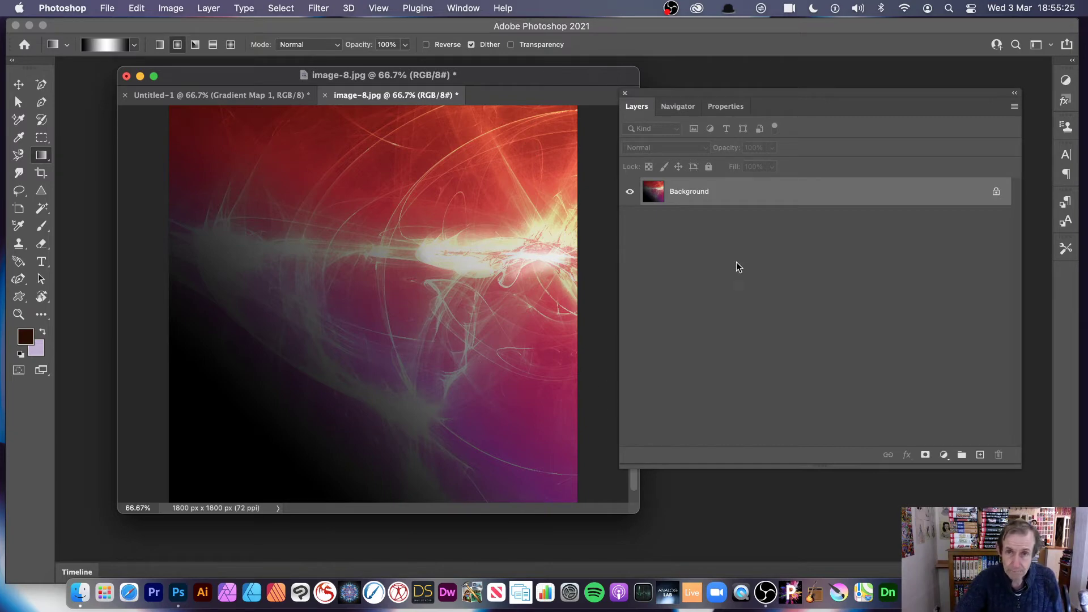
click(209, 8)
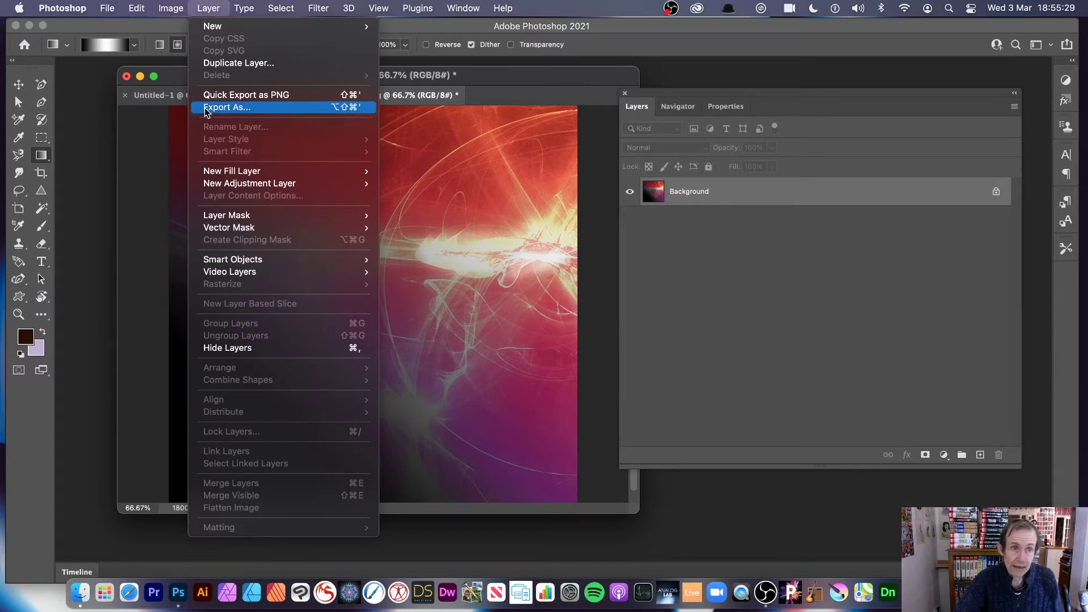
mouse_move(217, 184)
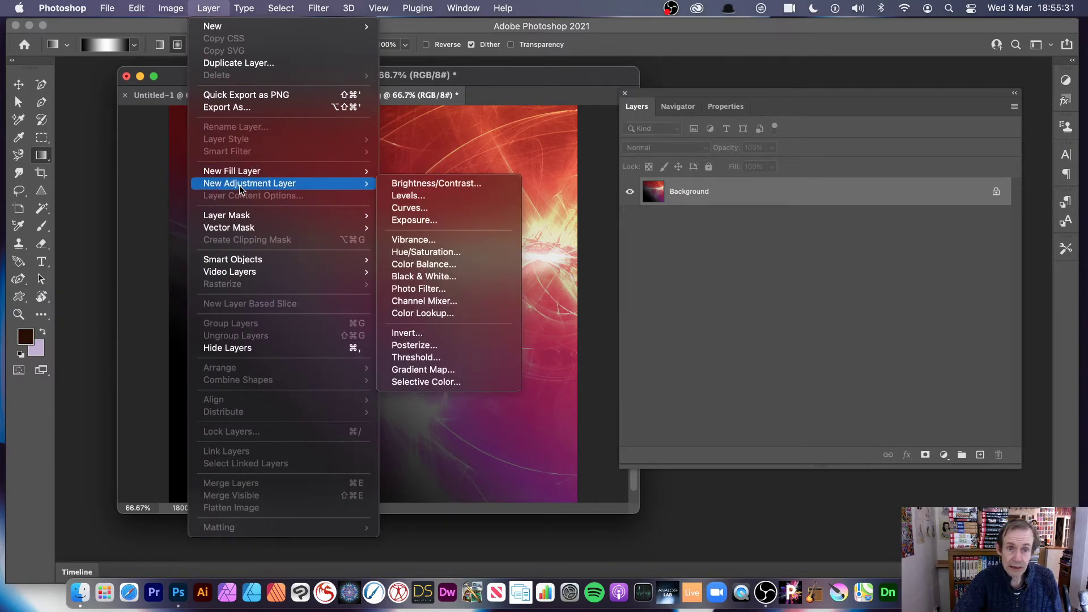
click(454, 368)
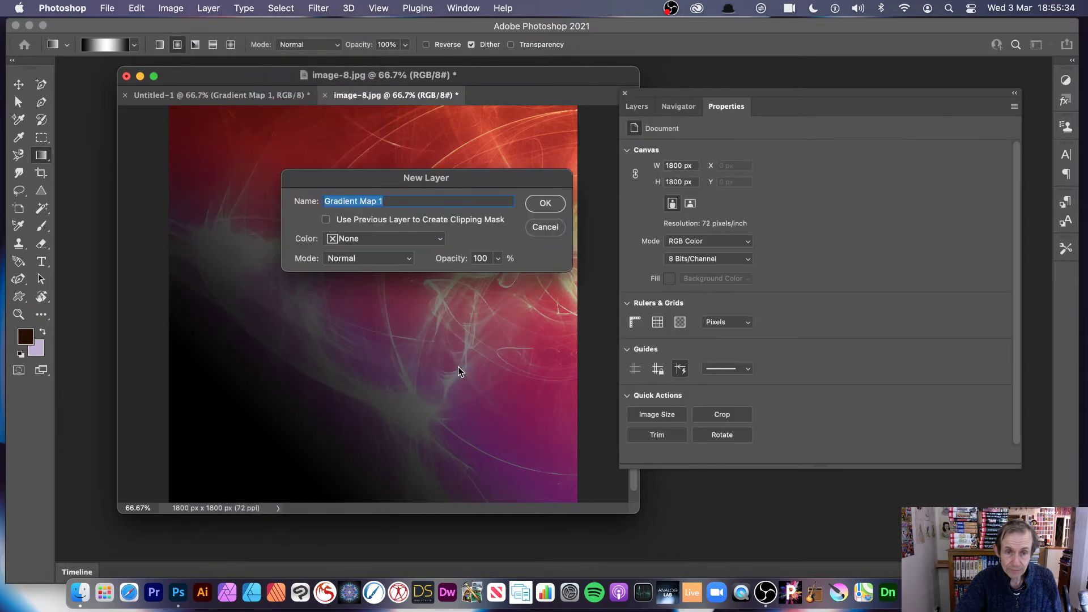
click(547, 204)
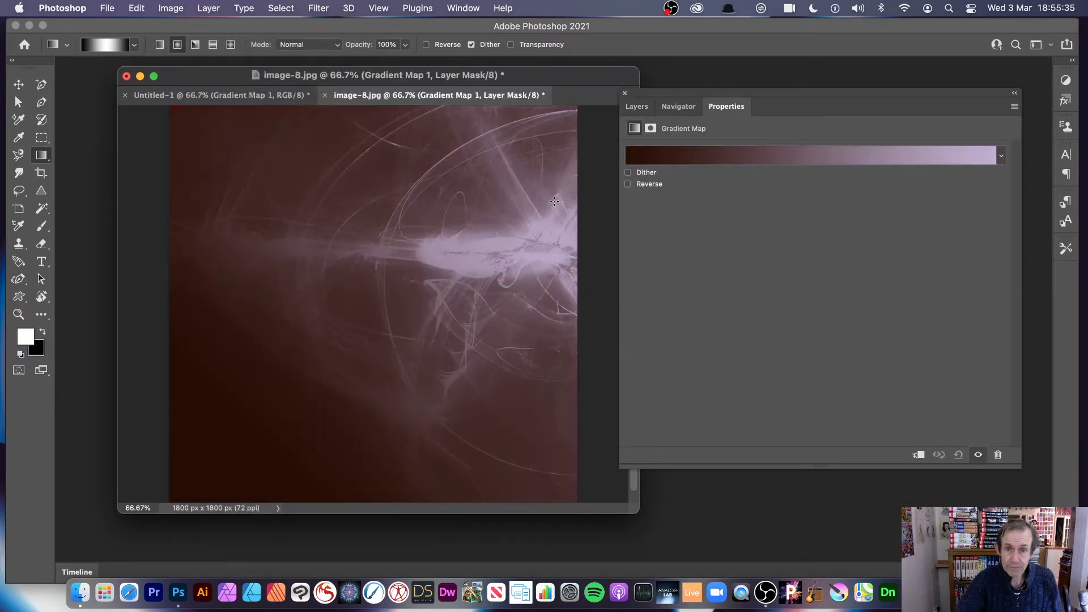
- Apply the red-to-green preset to Gradient Map 1, then hide the layer
click(1002, 156)
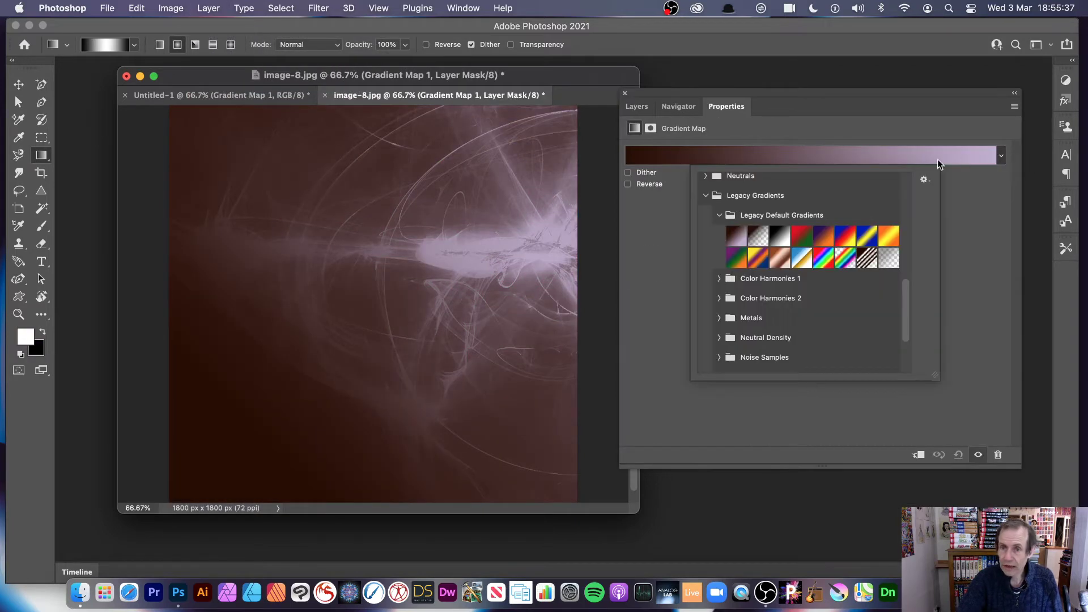
click(802, 237)
click(1002, 251)
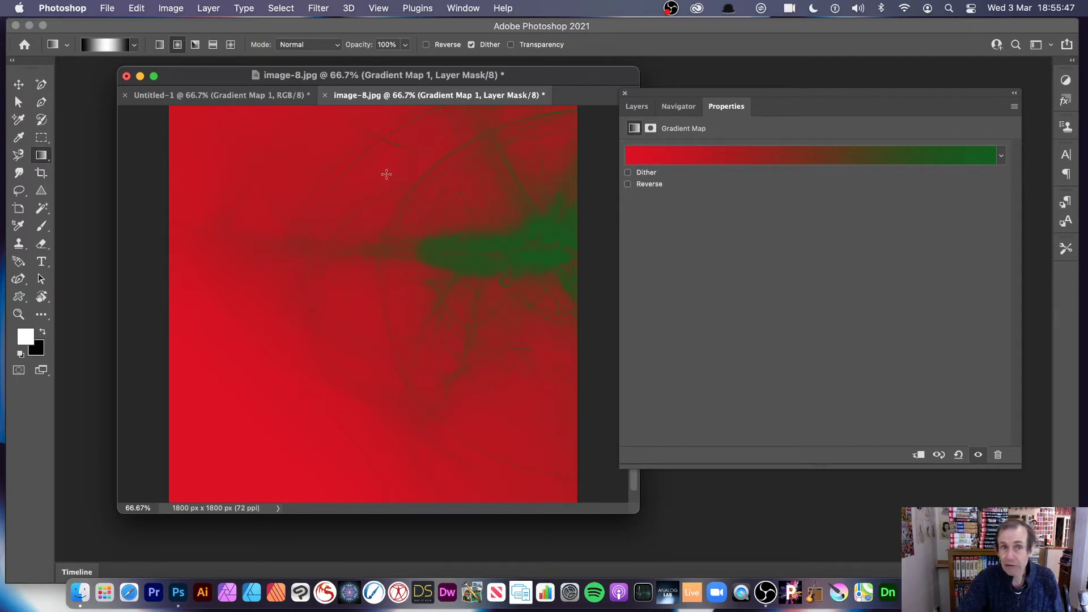
click(645, 107)
click(630, 192)
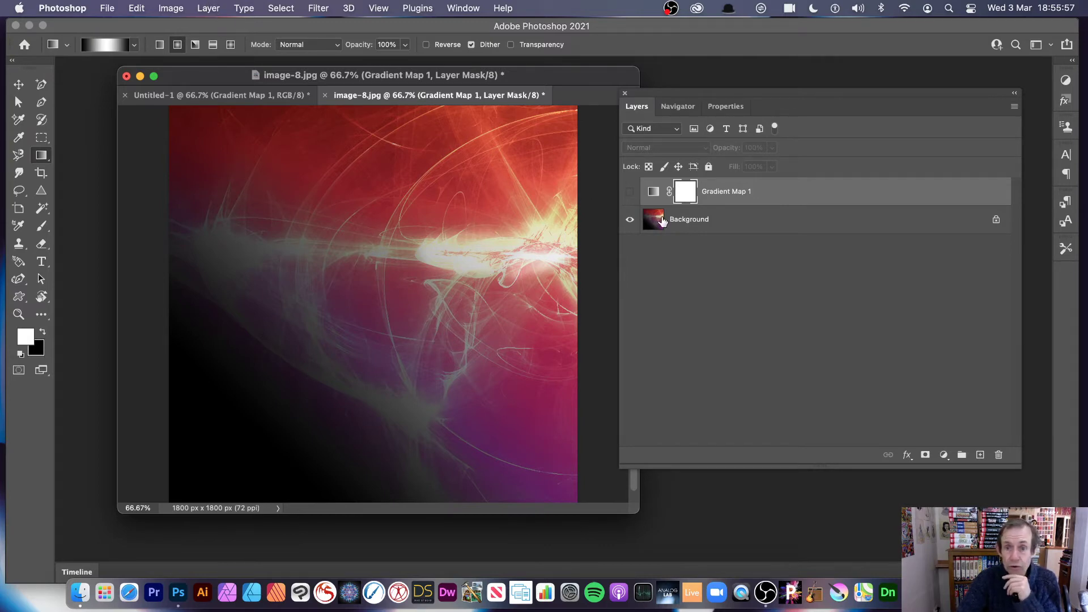
- Add a Black & White 1 adjustment layer directly above the Background
key(alt+bracketleft)
click(206, 9)
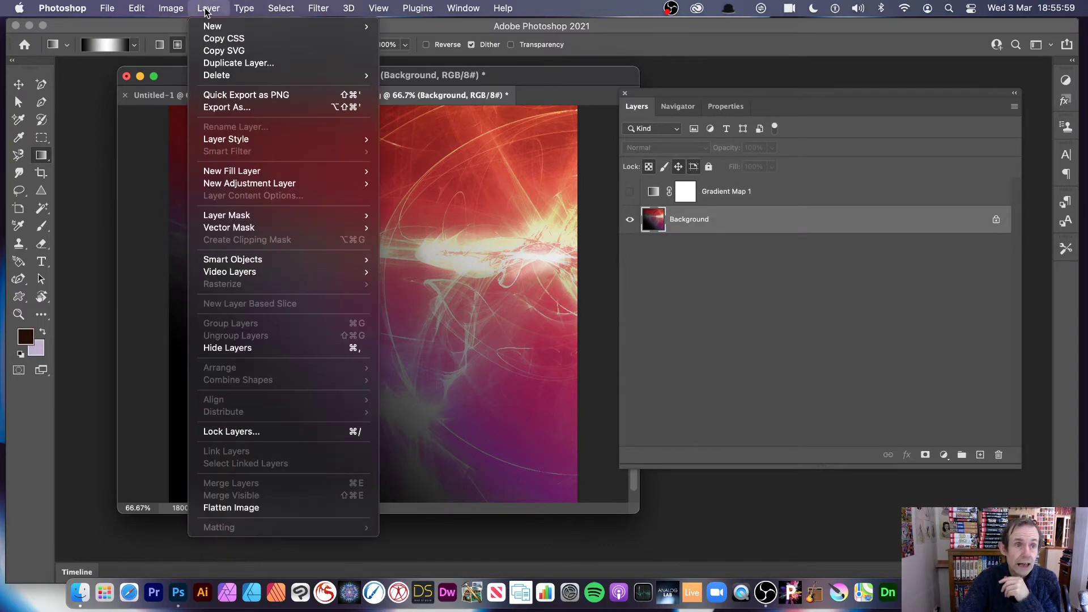
mouse_move(266, 183)
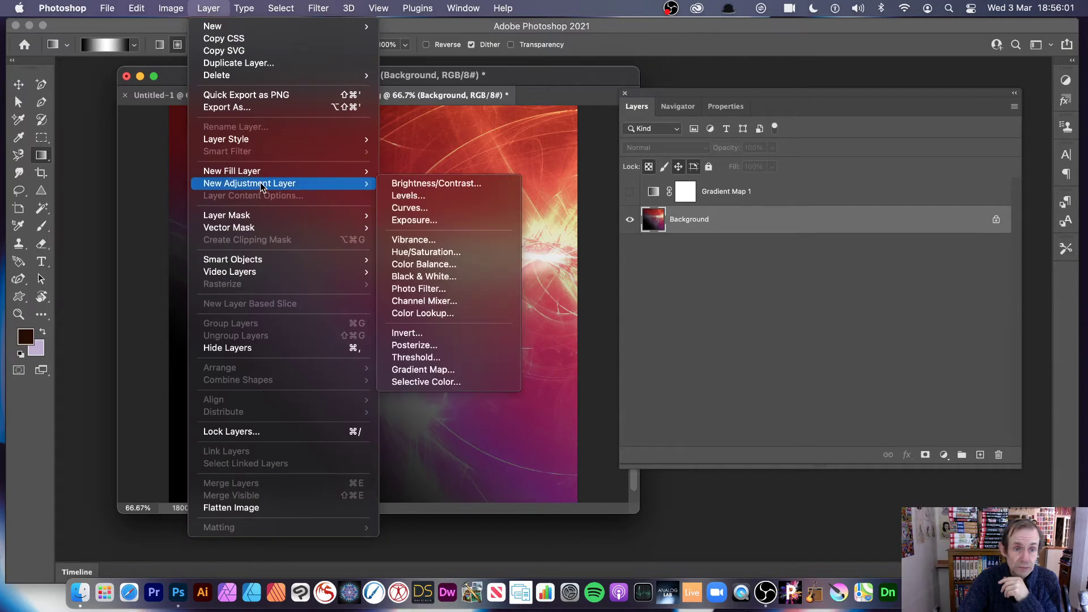
click(448, 278)
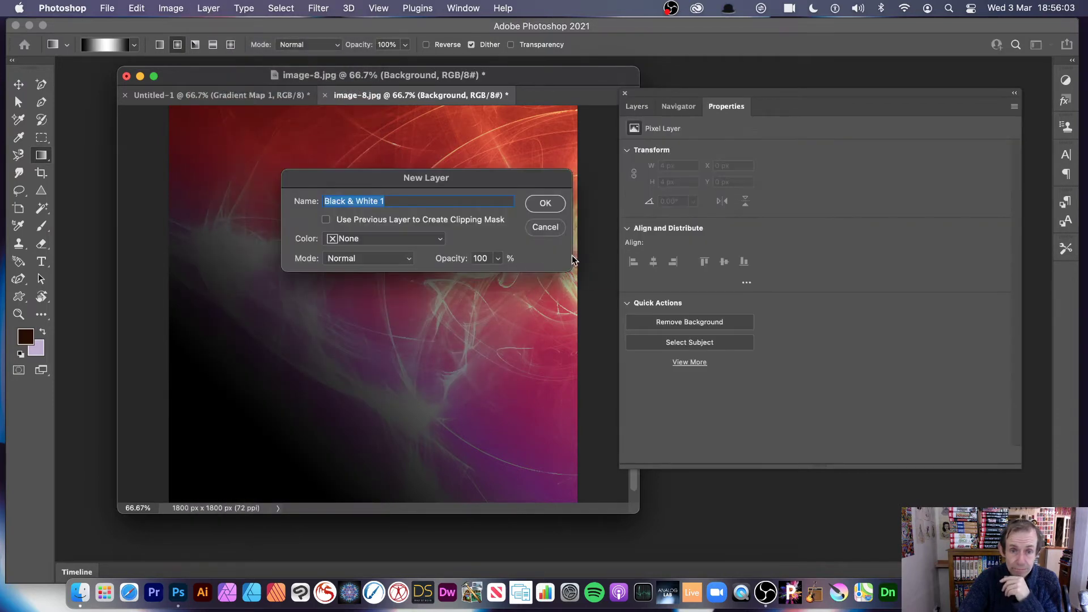
click(539, 203)
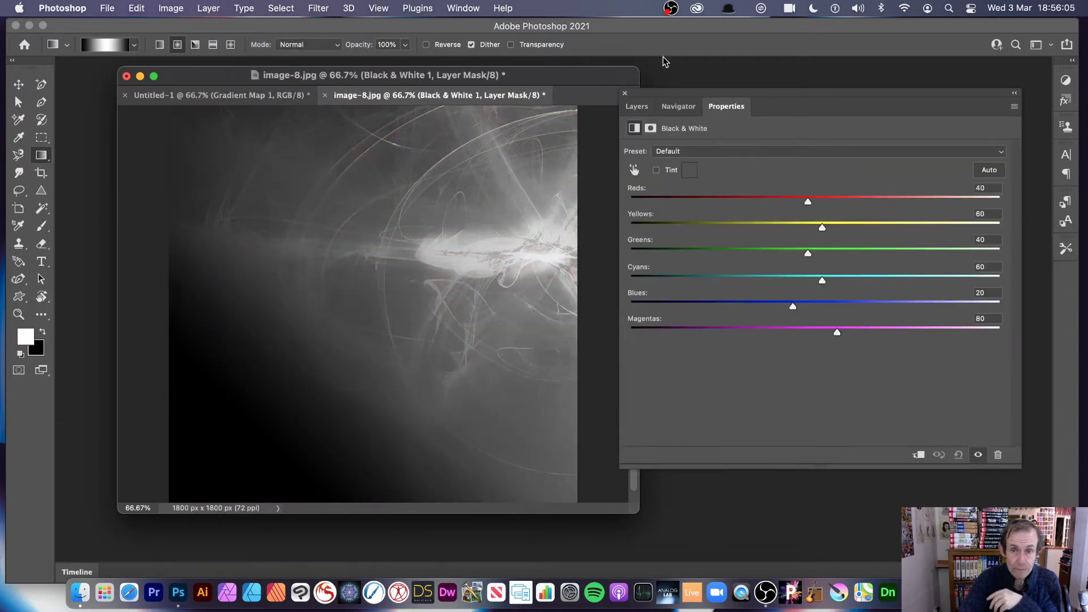
- Show Gradient Map 1 and set Black & White 1's Reds slider to -159
click(643, 109)
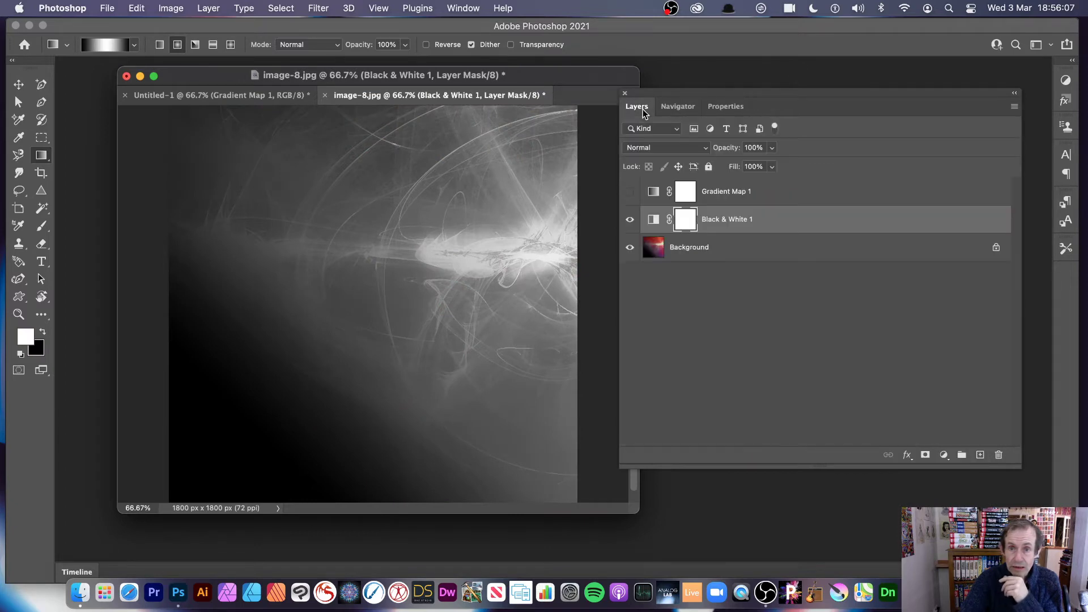
click(630, 193)
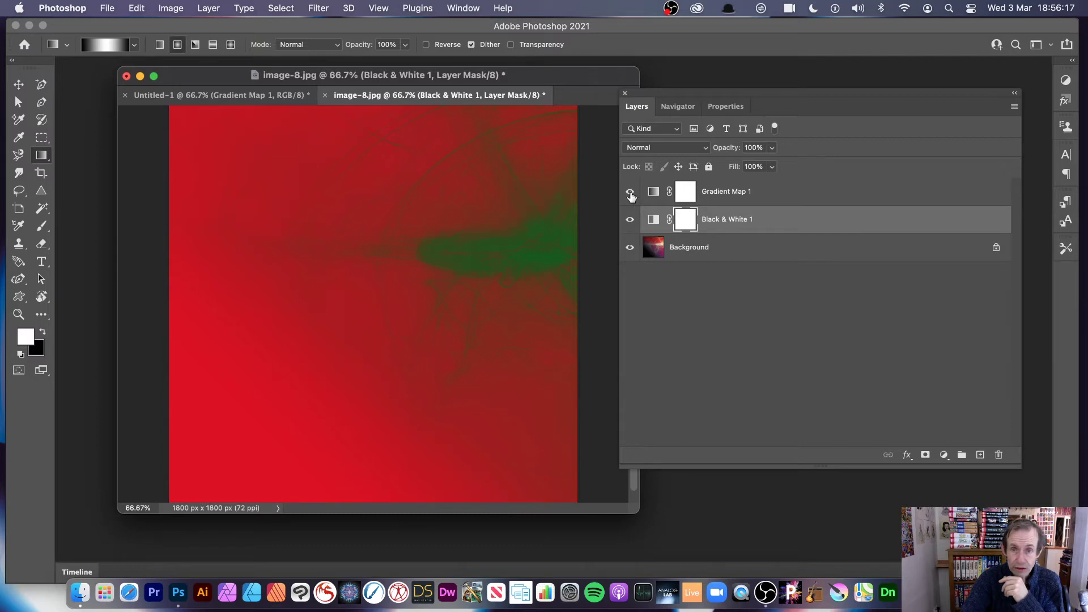
double_click(654, 223)
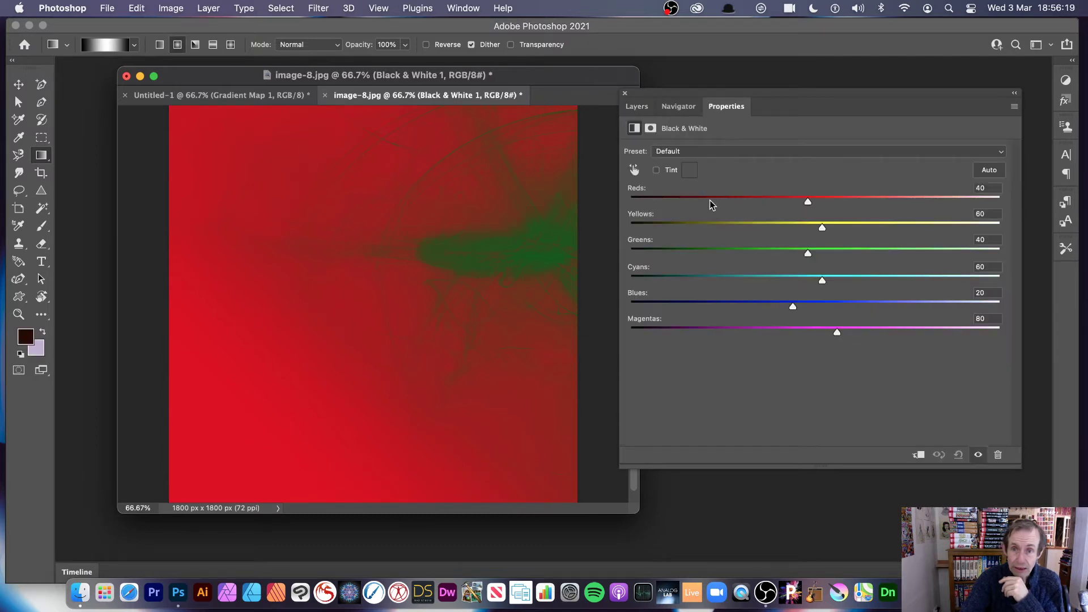
drag(710, 199, 662, 205)
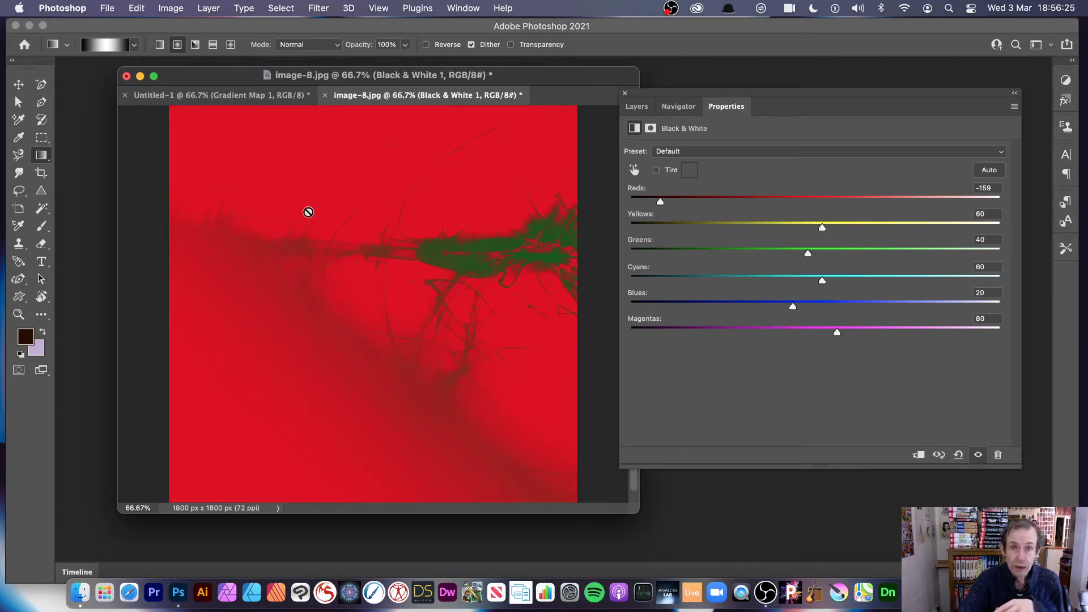
- Select Gradient Map 1 and open its properties
click(641, 107)
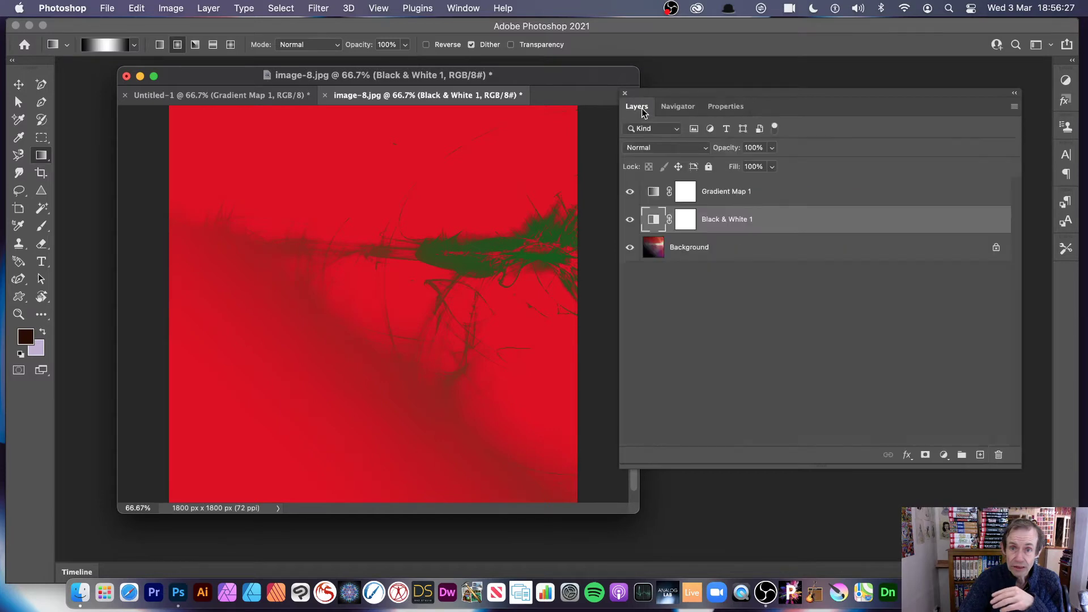
click(660, 193)
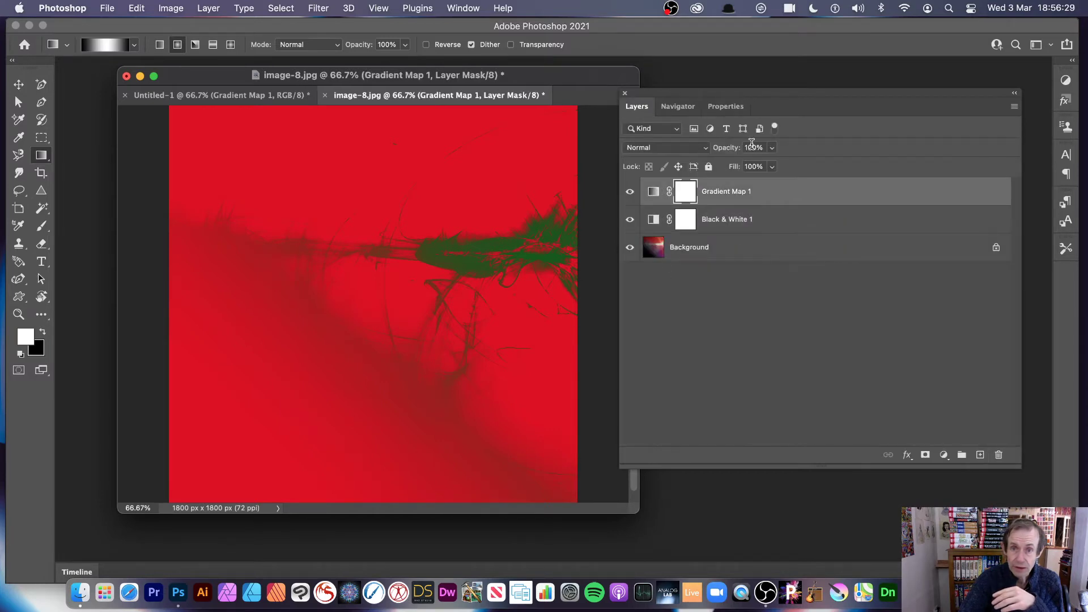
double_click(653, 194)
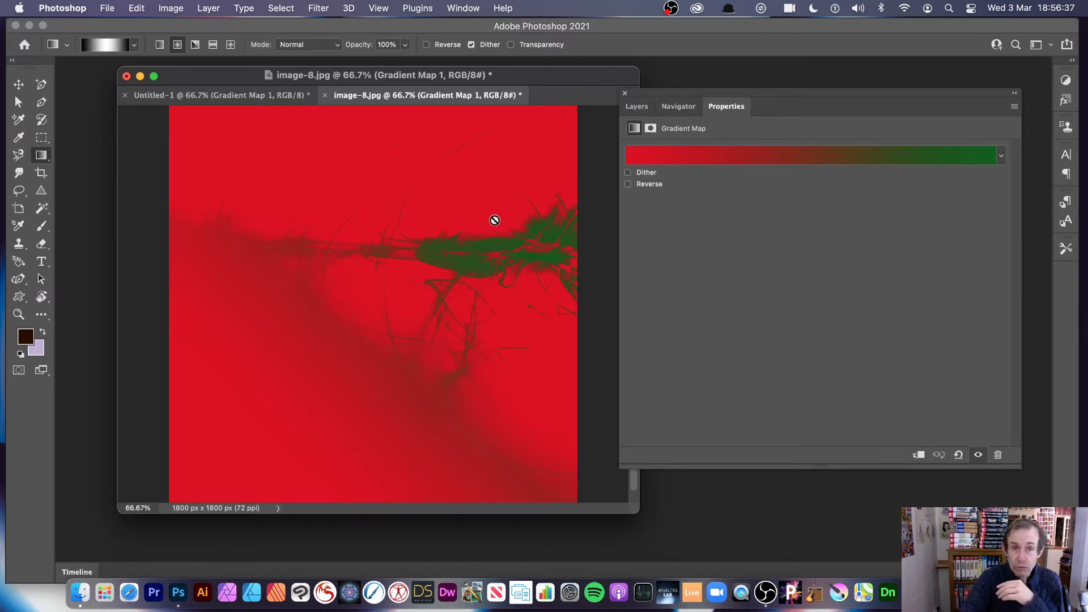
- Toggle Gradient Map 1 off and on to compare, then hide Black & White 1
click(636, 106)
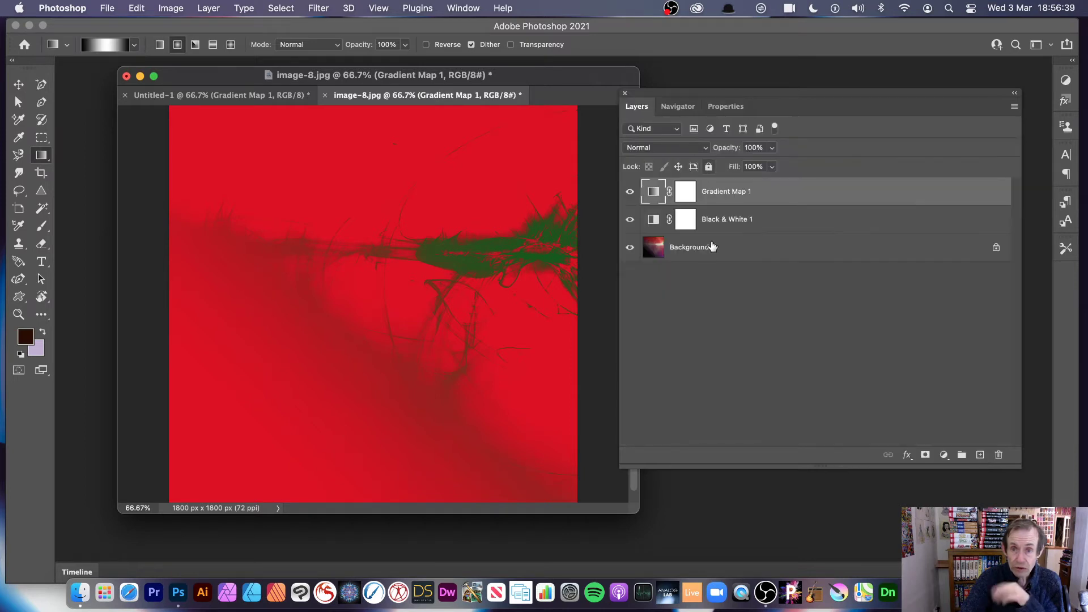
click(630, 193)
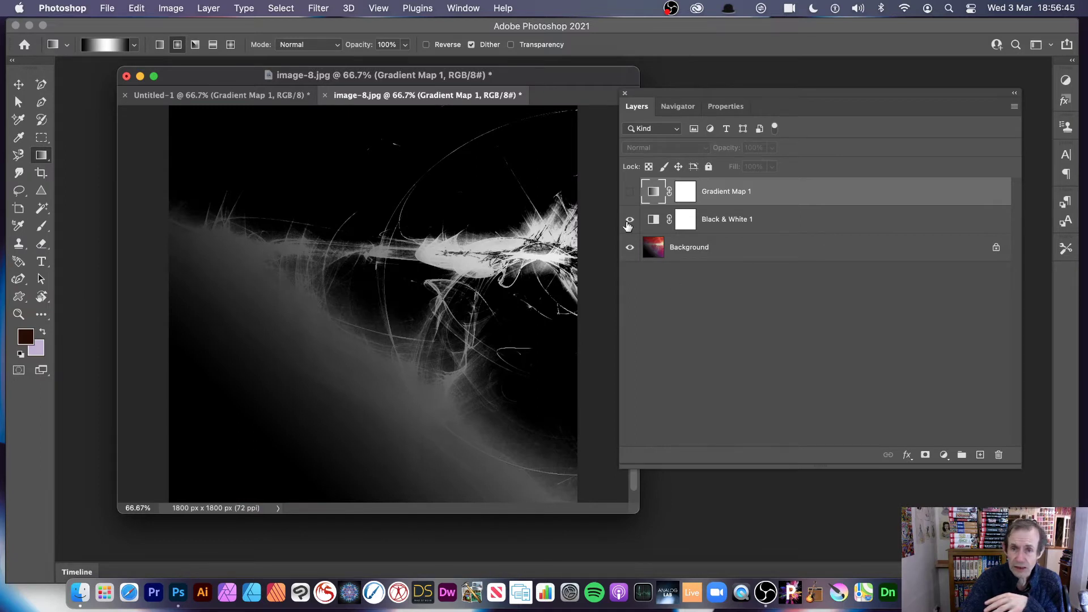
click(629, 192)
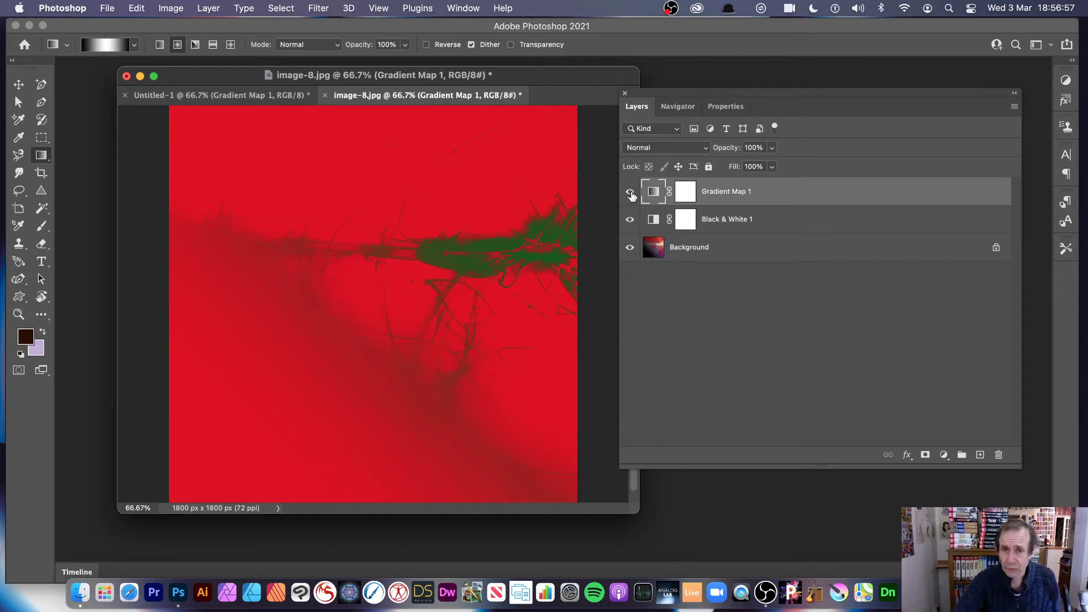
click(632, 221)
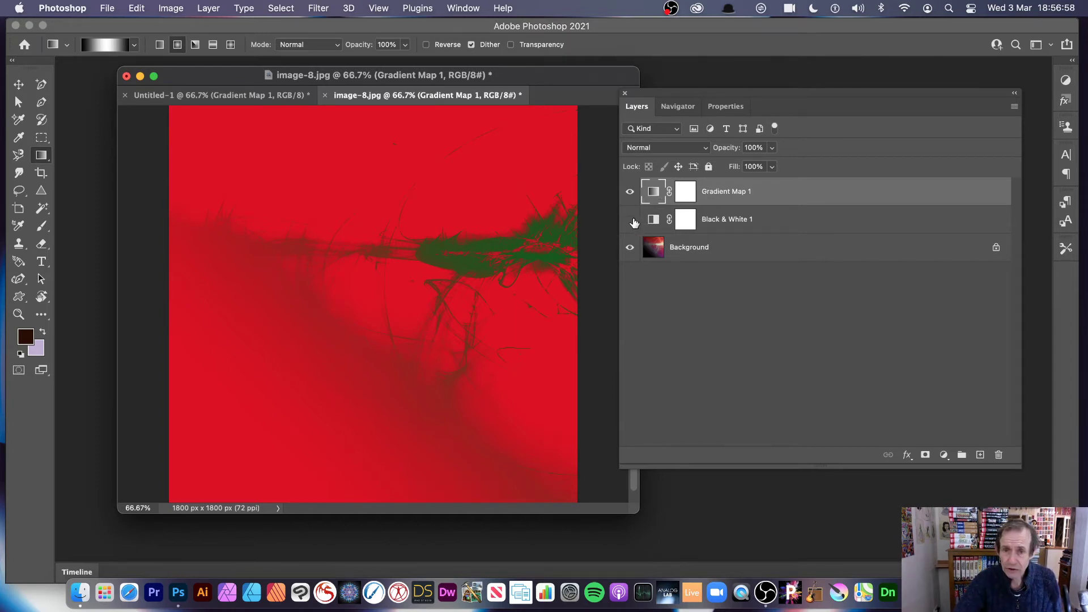
- Try a yellow-purple-orange gradient and the first Spectrums preset on the gradient map
double_click(654, 194)
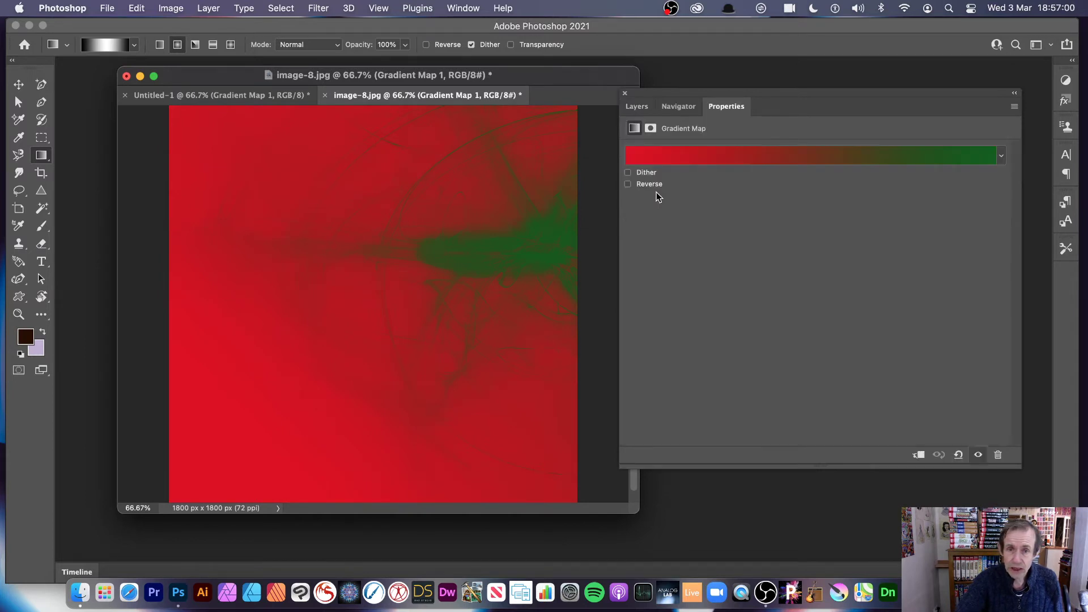
click(1002, 156)
click(759, 257)
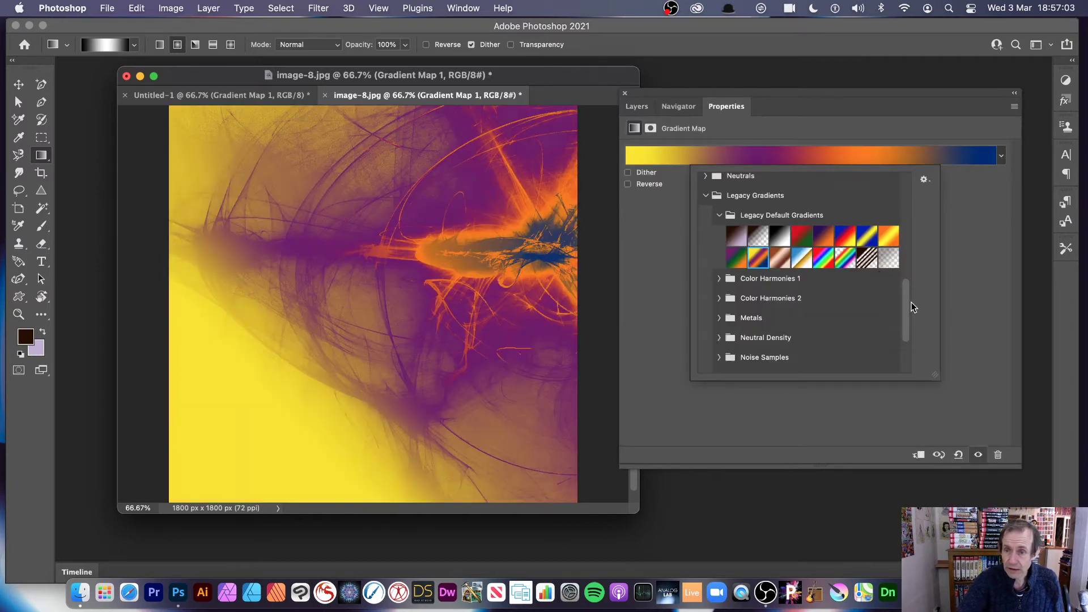
scroll(905, 306, down, 3)
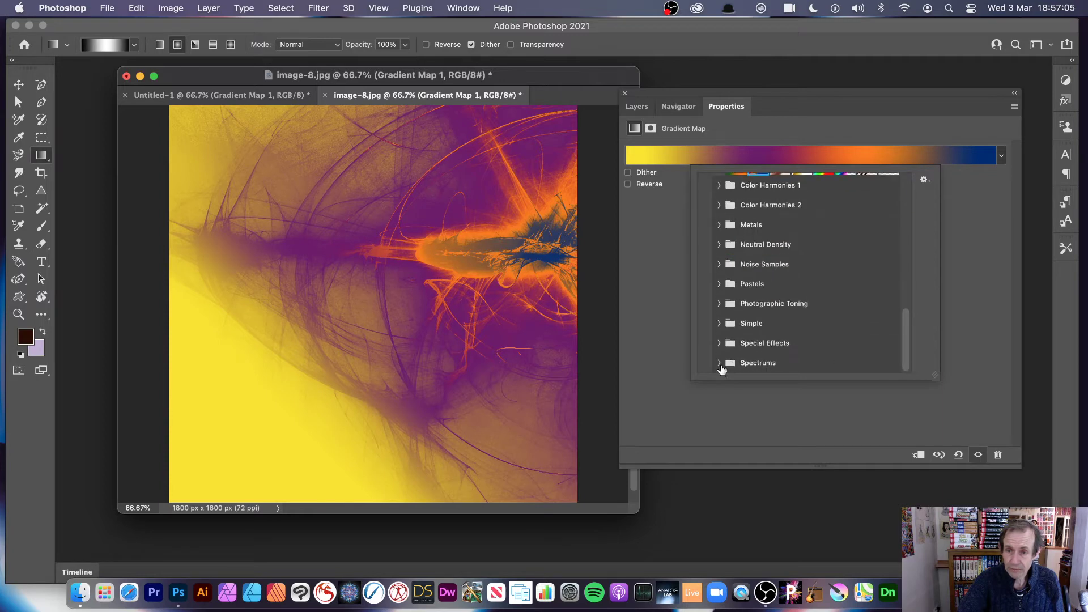
click(717, 363)
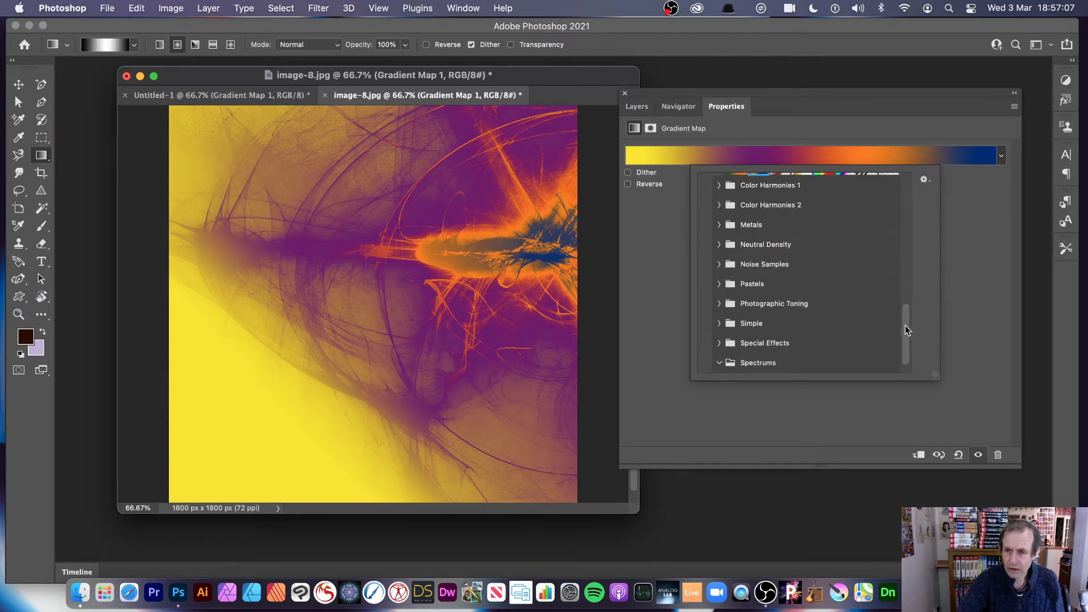
scroll(906, 330, down, 1)
click(736, 361)
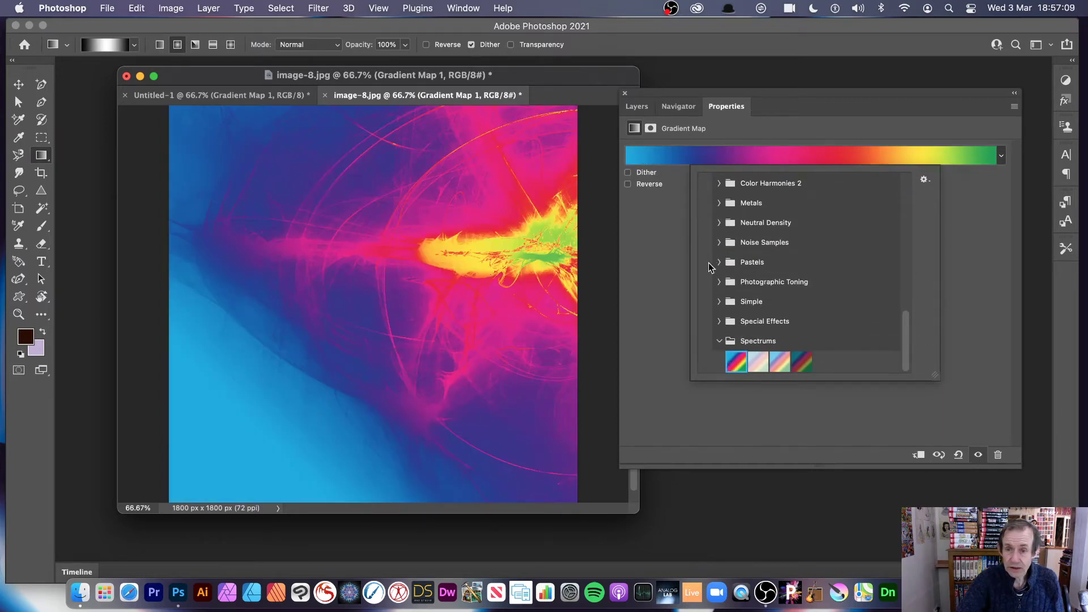
- Compare Photographic Toning presets and apply the blue one, tinting the fractal black to pale cyan
click(719, 283)
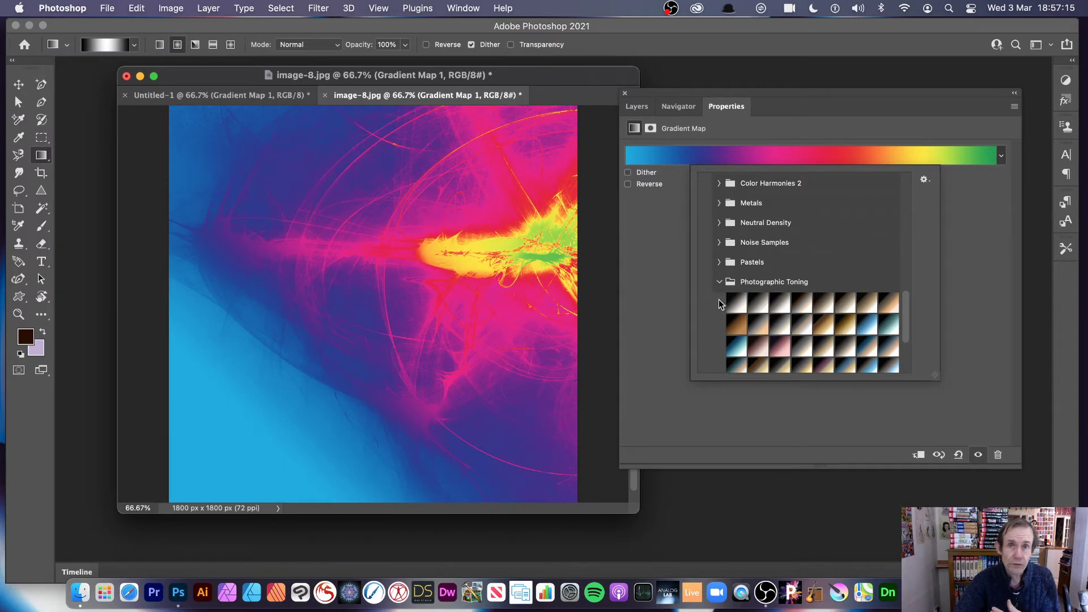
click(866, 328)
click(846, 328)
click(824, 328)
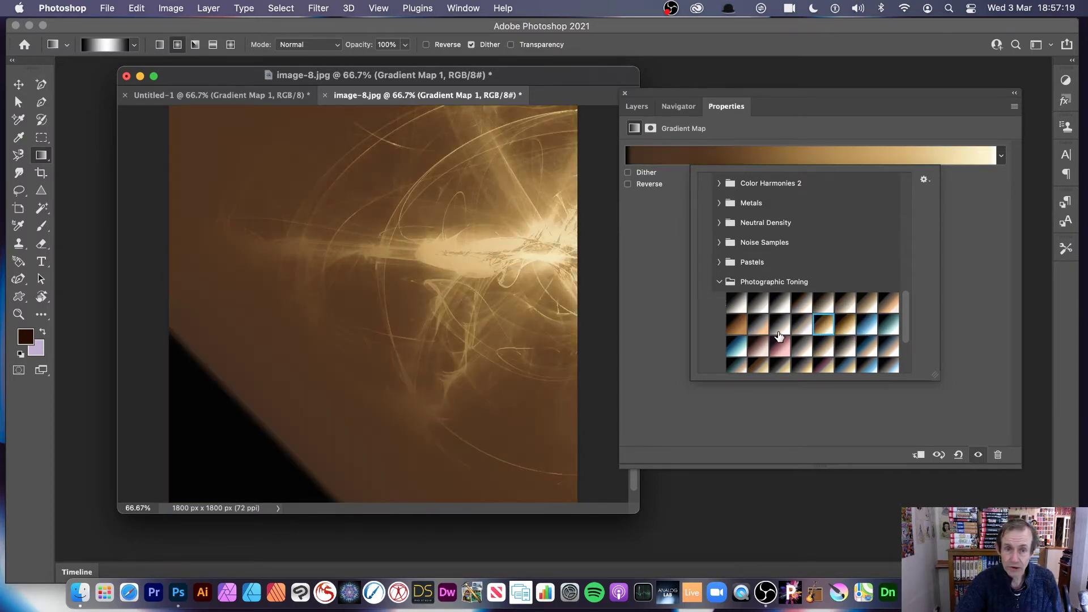
click(779, 329)
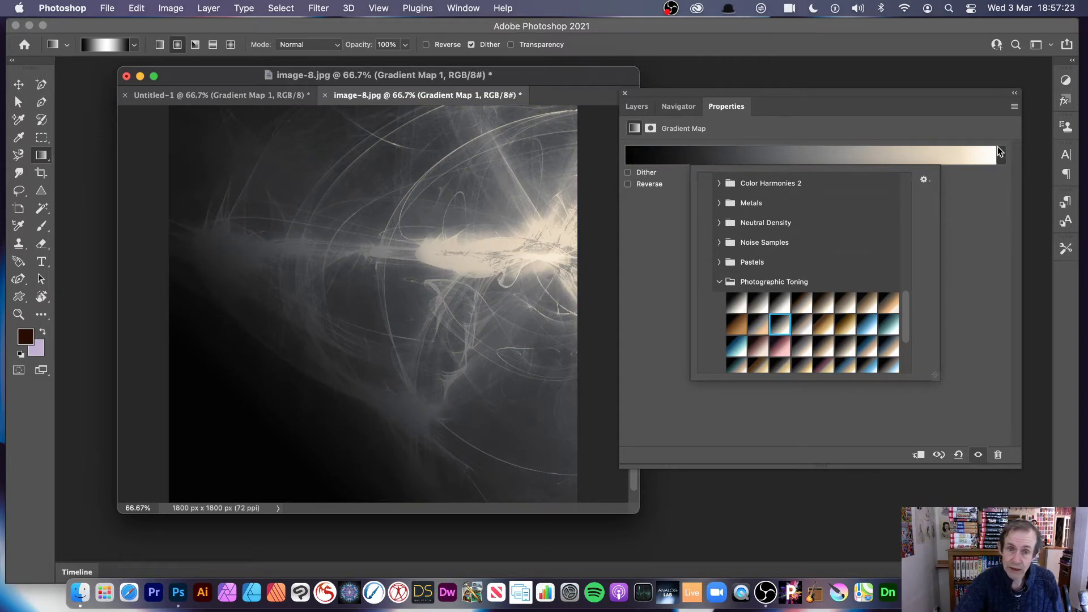
click(742, 352)
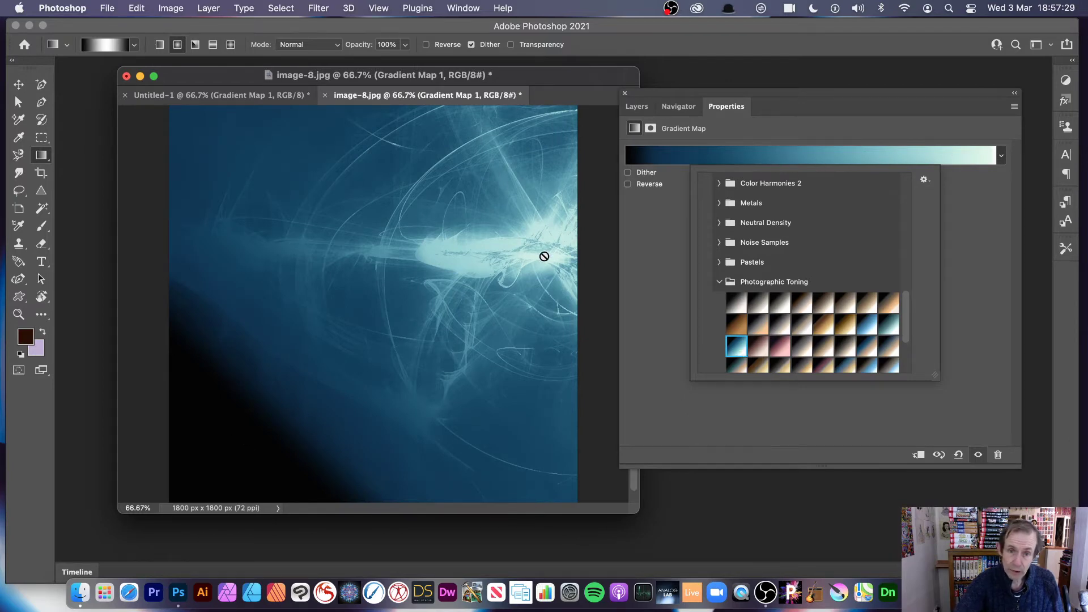
click(637, 107)
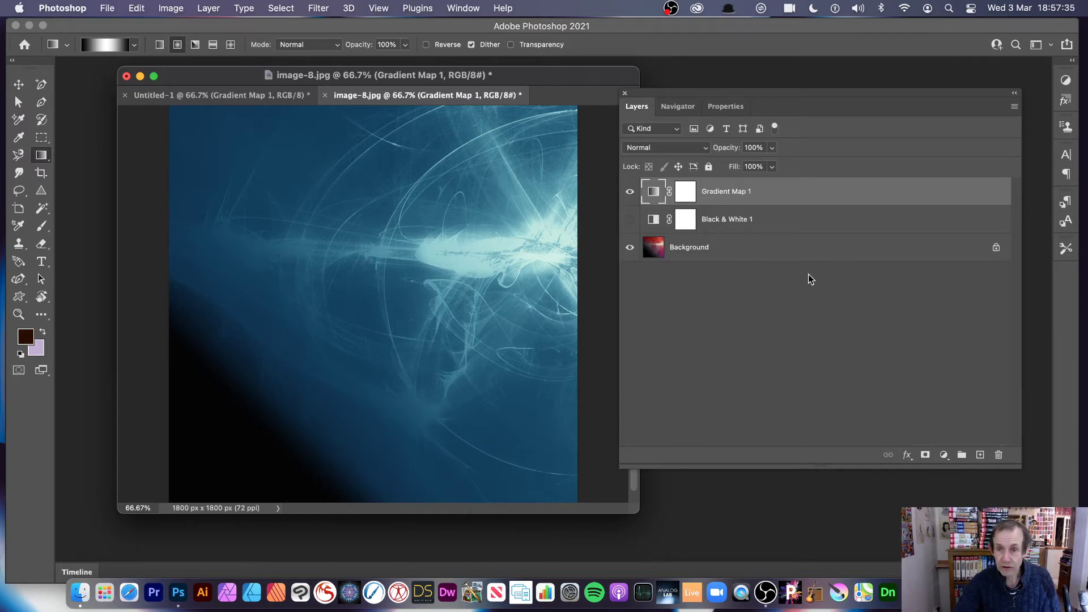
- Delete the Gradient Map 1 and Black & White 1 adjustment layers, confirming each deletion
click(993, 454)
click(566, 221)
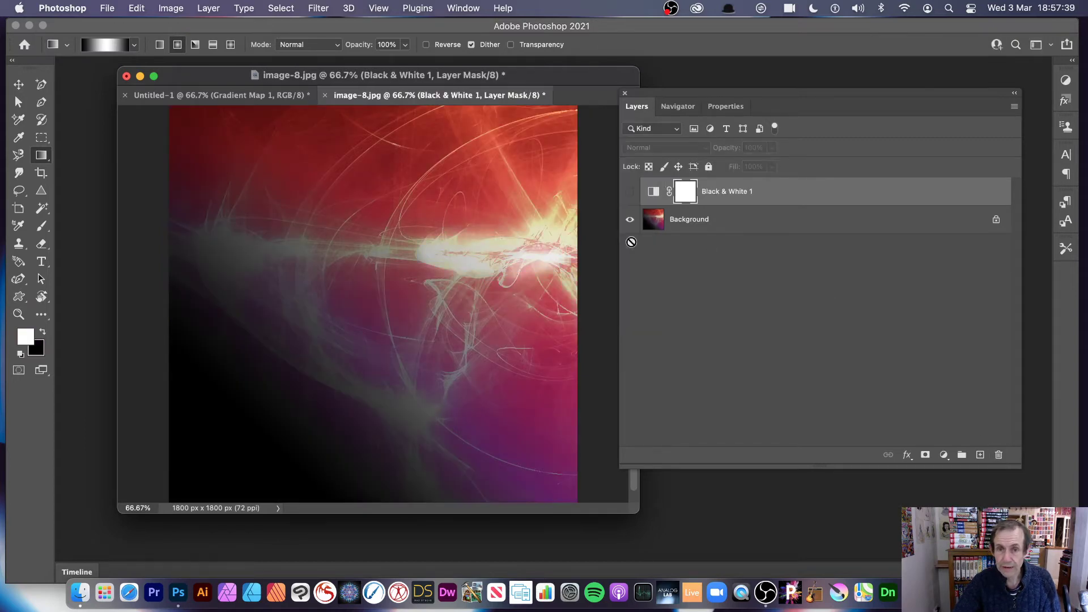
click(654, 192)
click(999, 455)
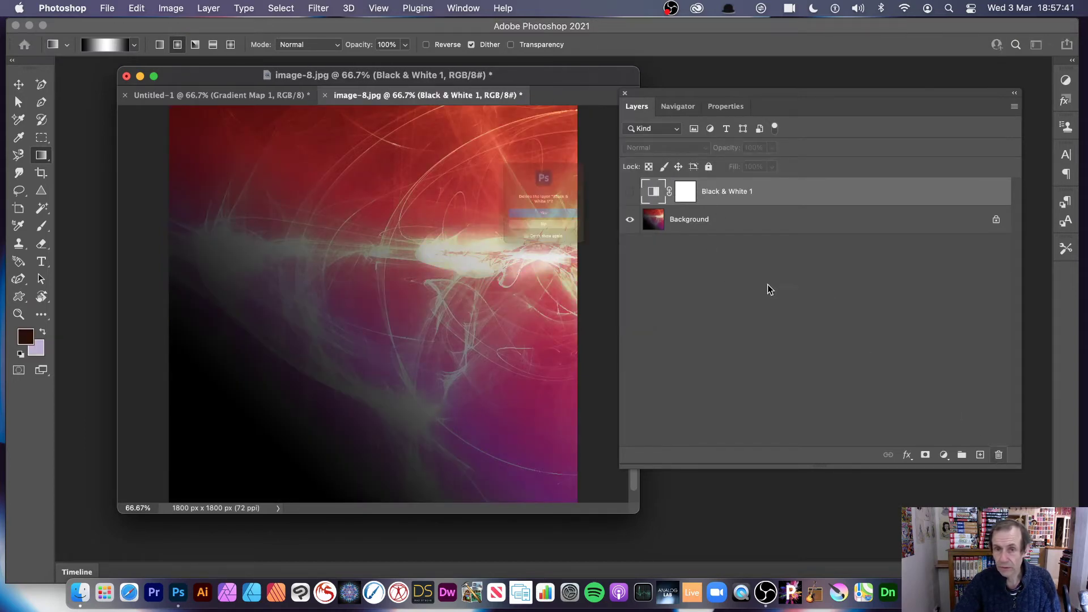
click(544, 225)
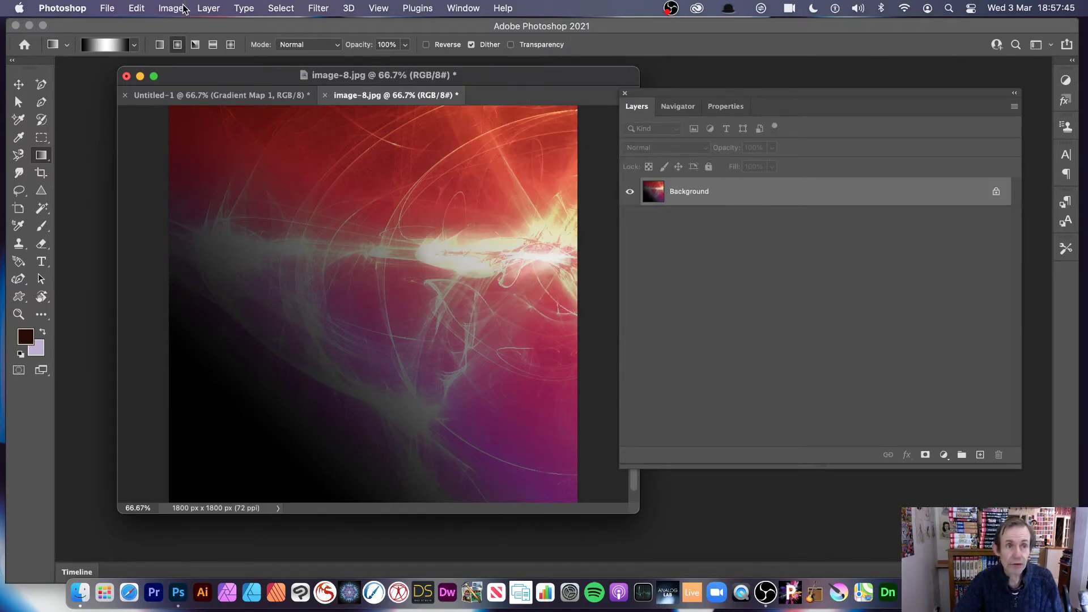
click(41, 138)
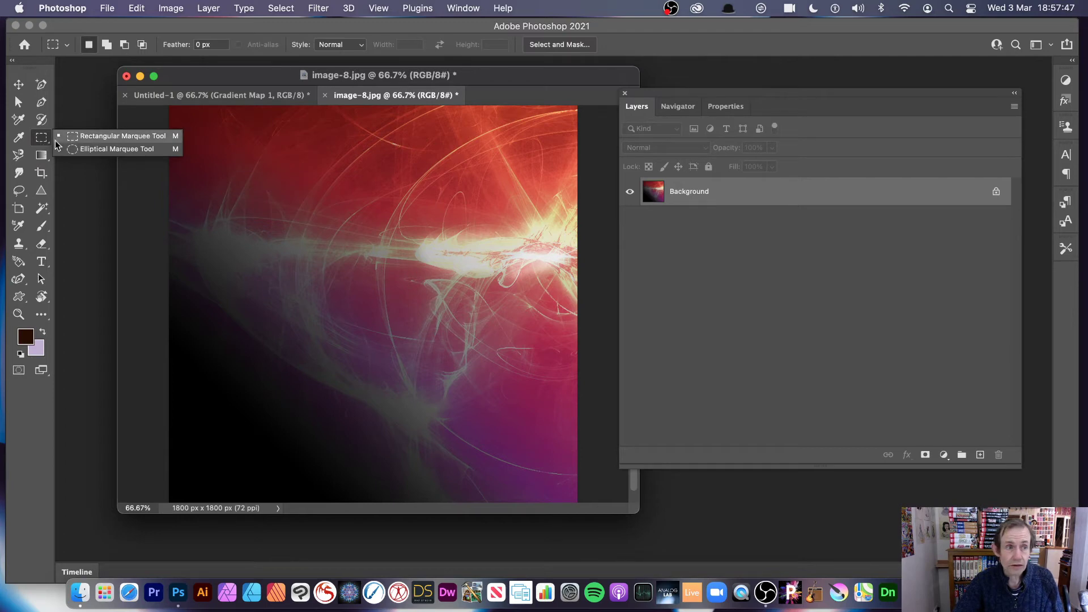
- Draw an elliptical selection of about 857 by 831 px around the bright flare centre
click(92, 149)
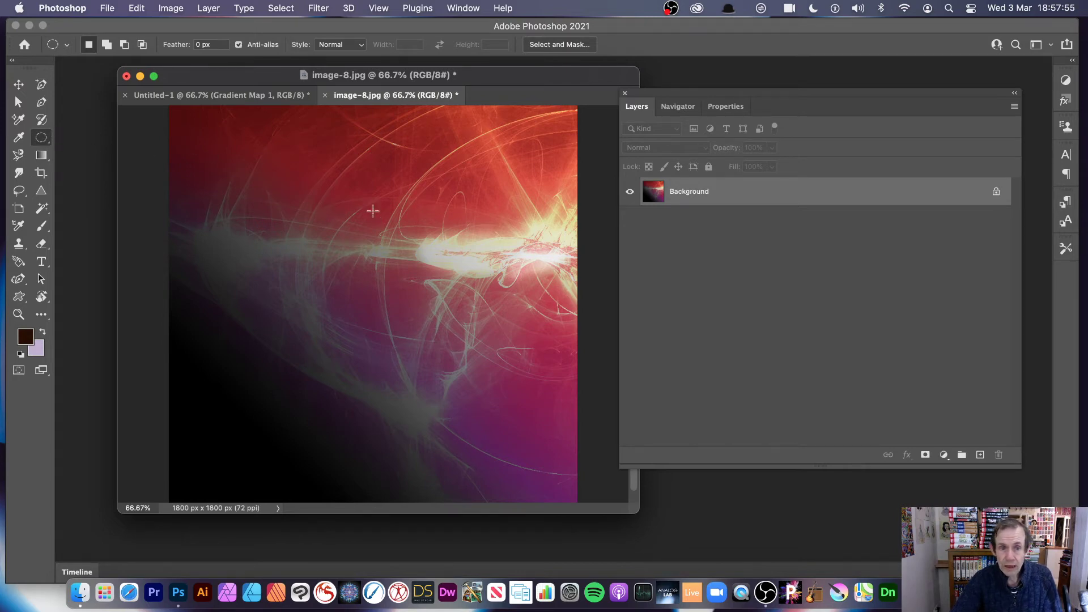
drag(357, 198, 552, 389)
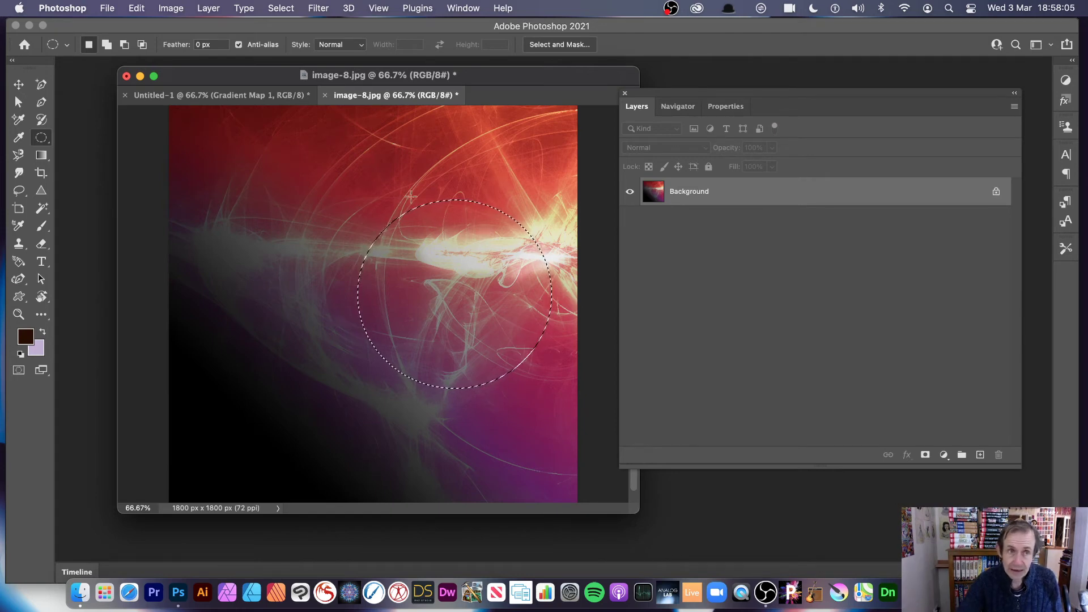
- Add a Gradient Map adjustment layer masked to the circular selection
click(208, 8)
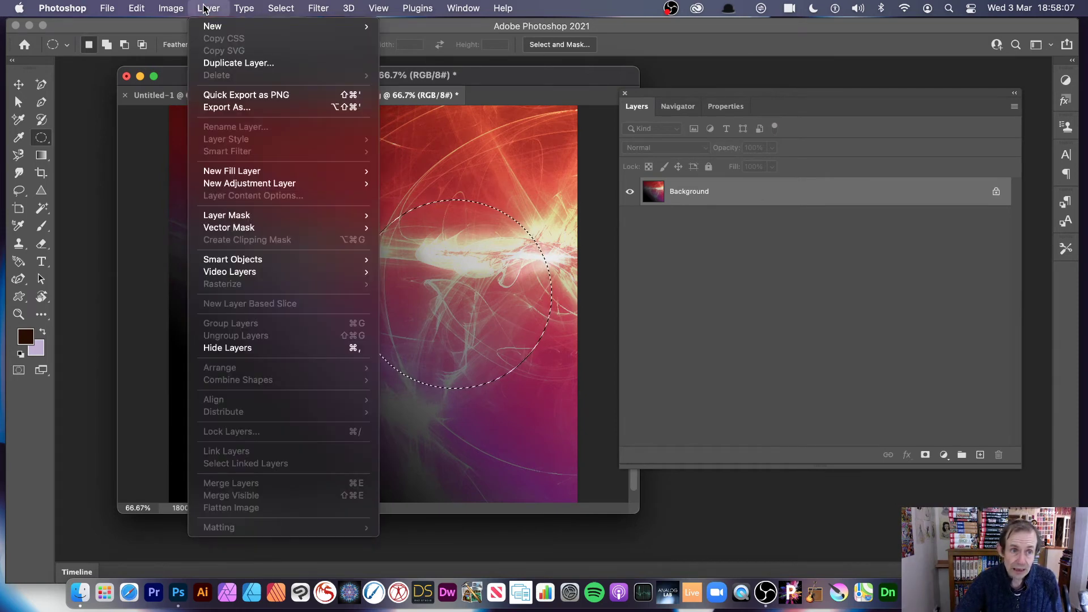
mouse_move(256, 185)
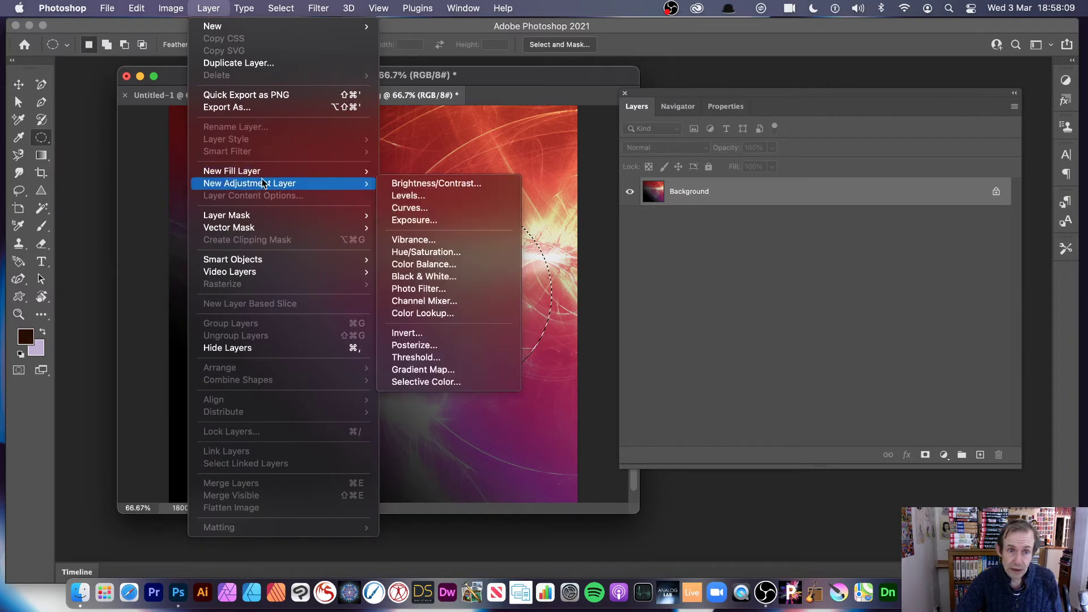
click(430, 369)
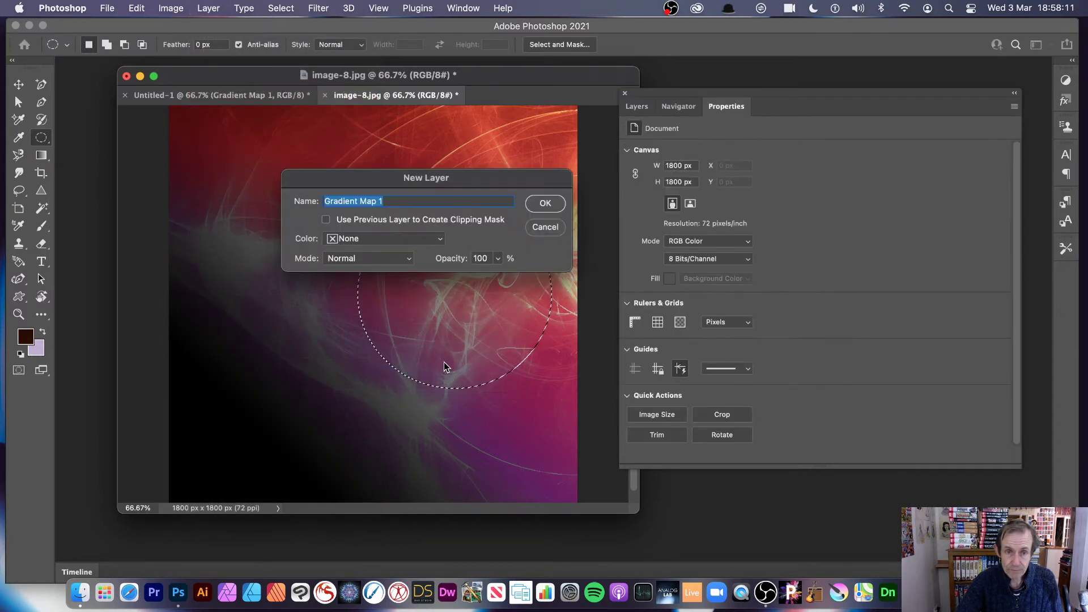
click(546, 203)
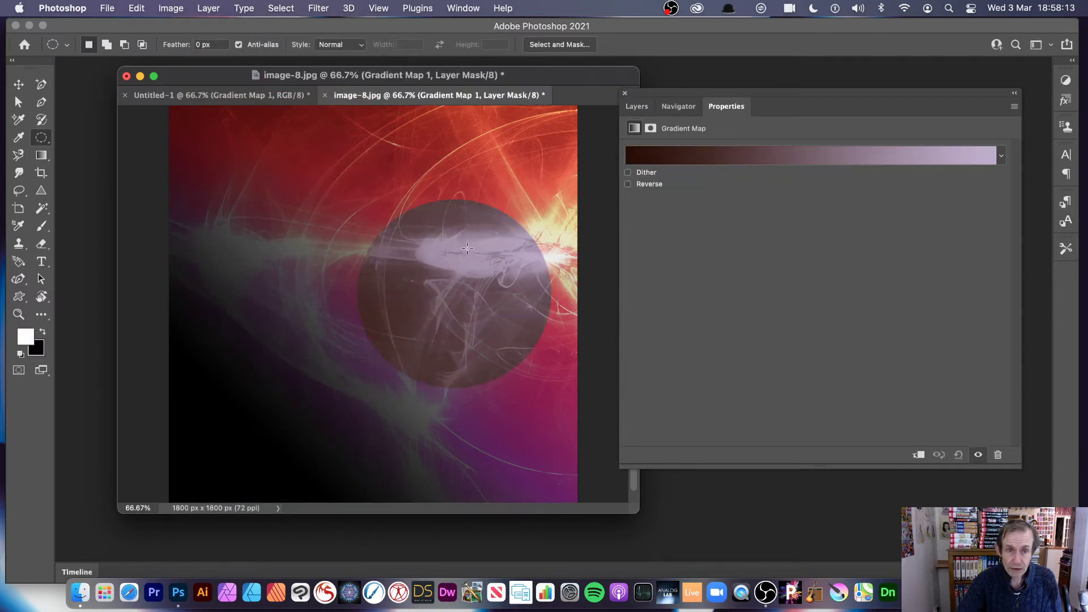
- Recolour the circle with a Color Harmonies 2 preset, then try orange-yellow and striped gradients
click(1004, 157)
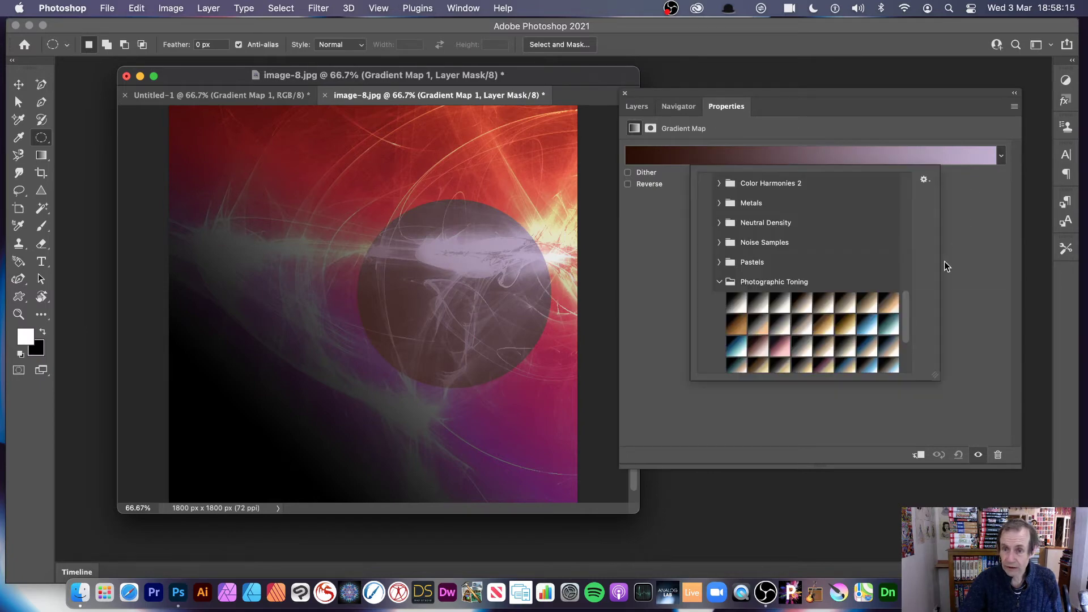
click(718, 184)
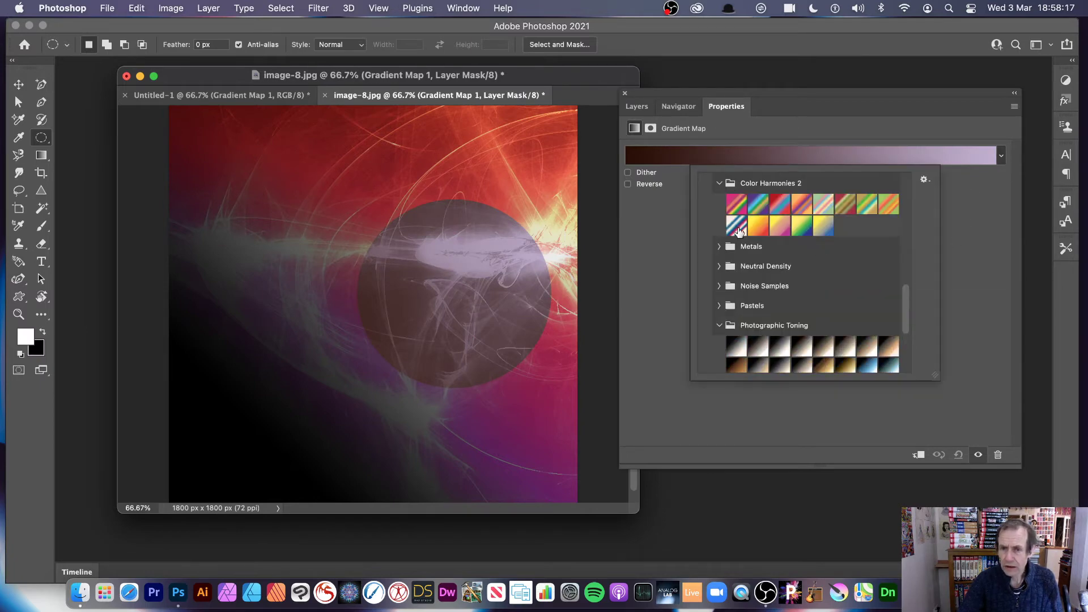
click(736, 225)
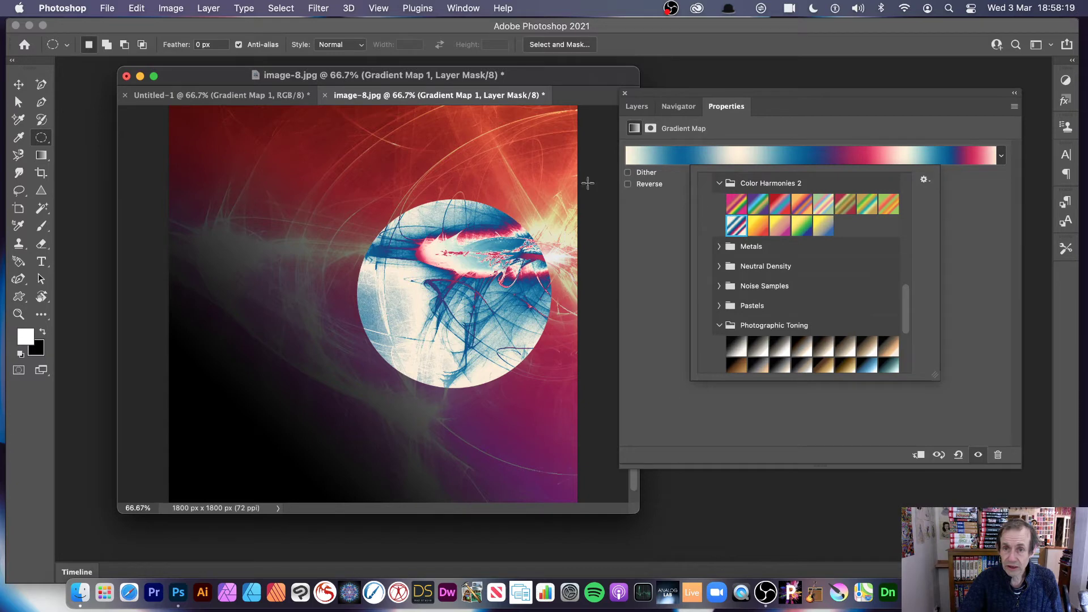
click(648, 245)
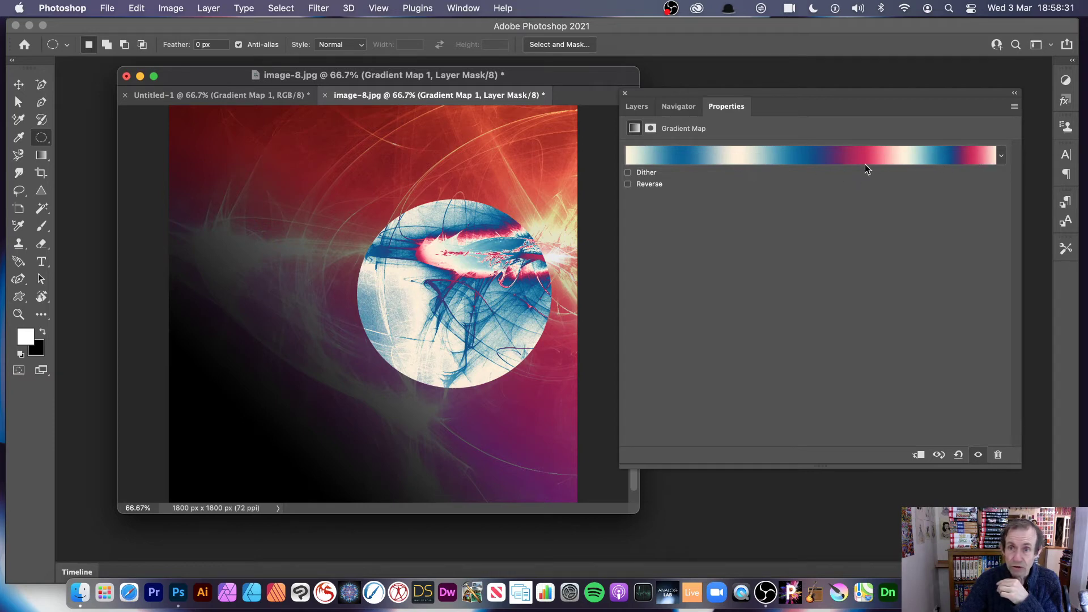
click(1001, 156)
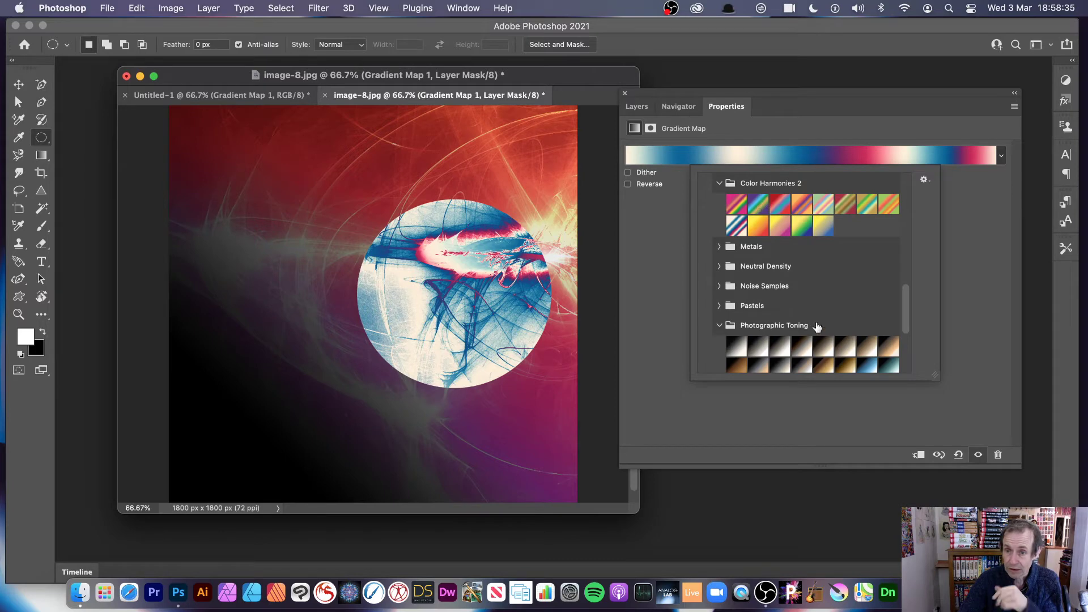
click(763, 225)
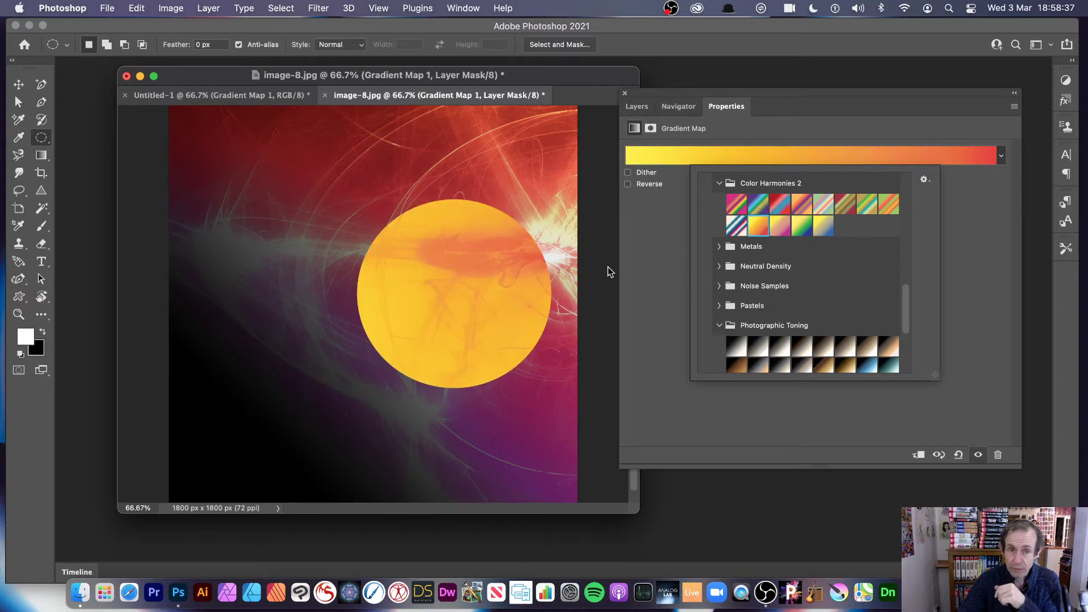
click(736, 225)
- Try Color Harmonies 2, black-to-white grayscale and cyan-blue gradients on the circle
click(737, 204)
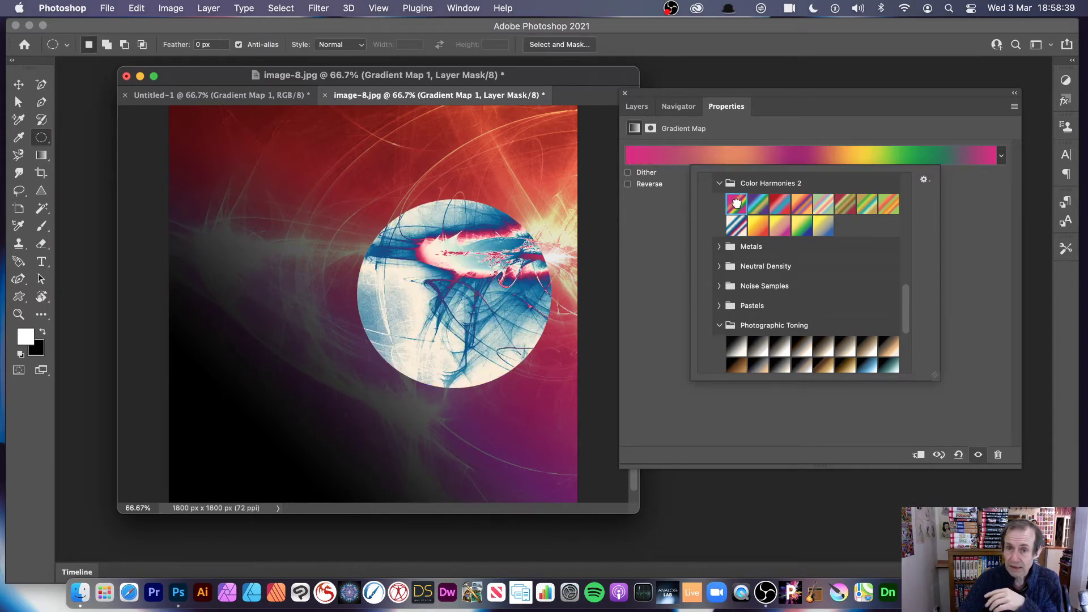
click(758, 204)
drag(905, 309, 901, 182)
click(769, 203)
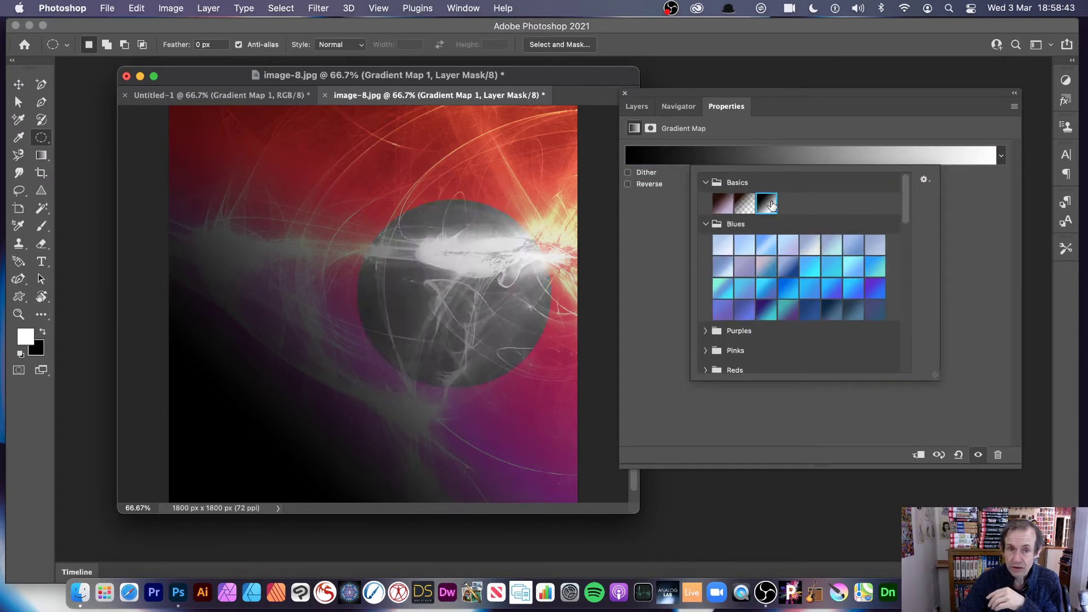
click(721, 292)
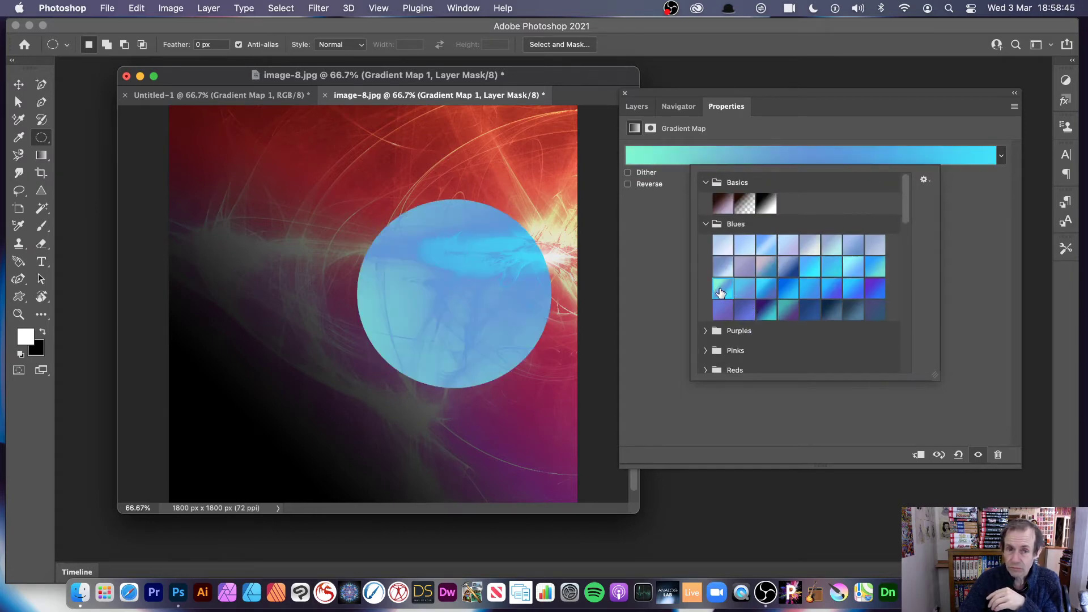
- Apply the first Color Harmonies 1 gradient, turning the circle magenta, blue and yellow
scroll(908, 216, down, 5)
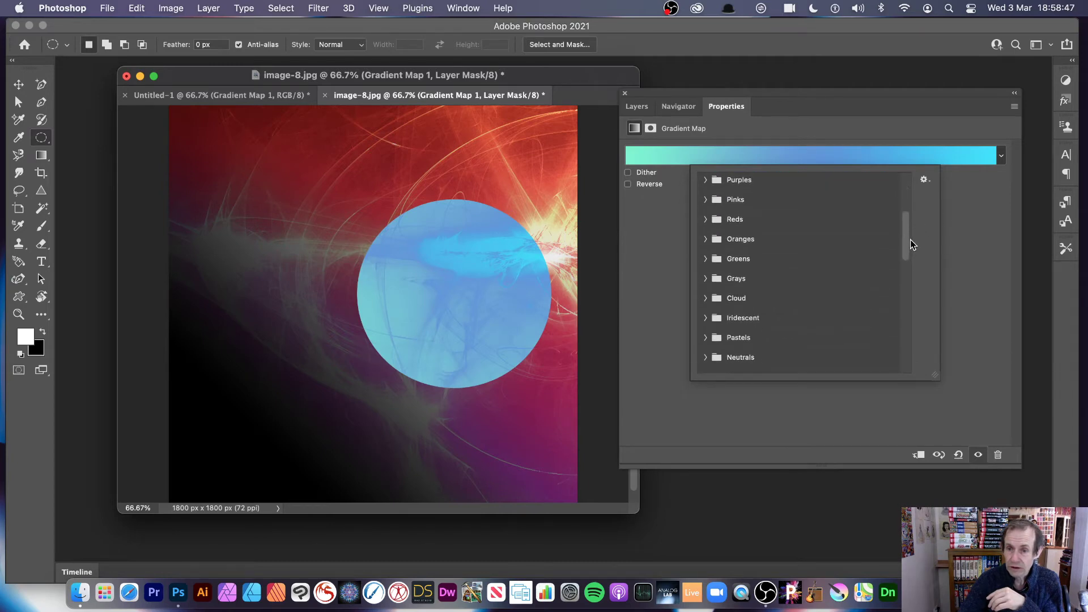
scroll(916, 251, down, 4)
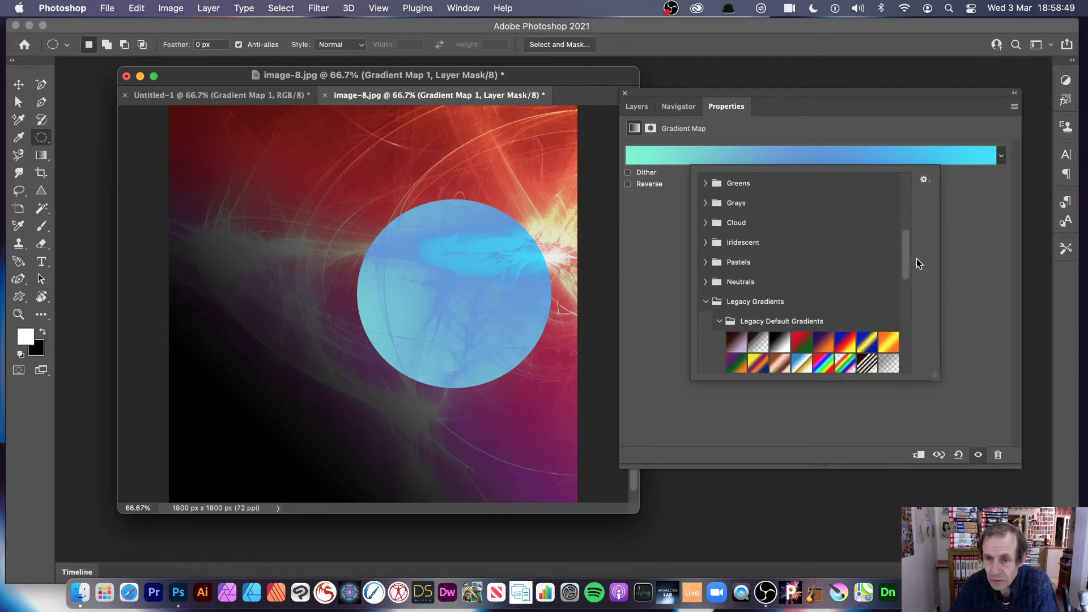
click(720, 316)
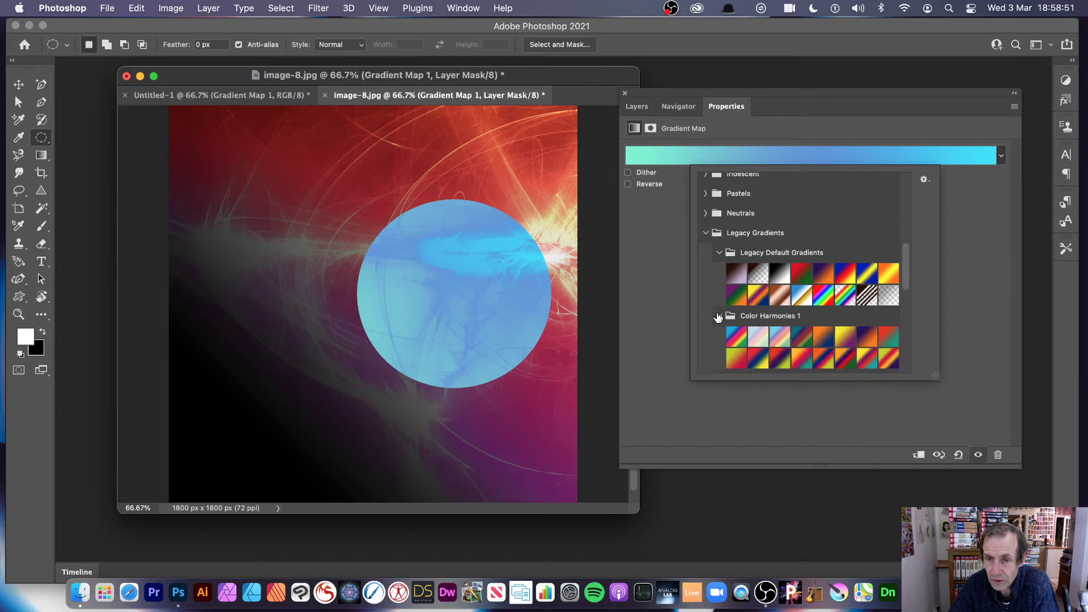
click(735, 339)
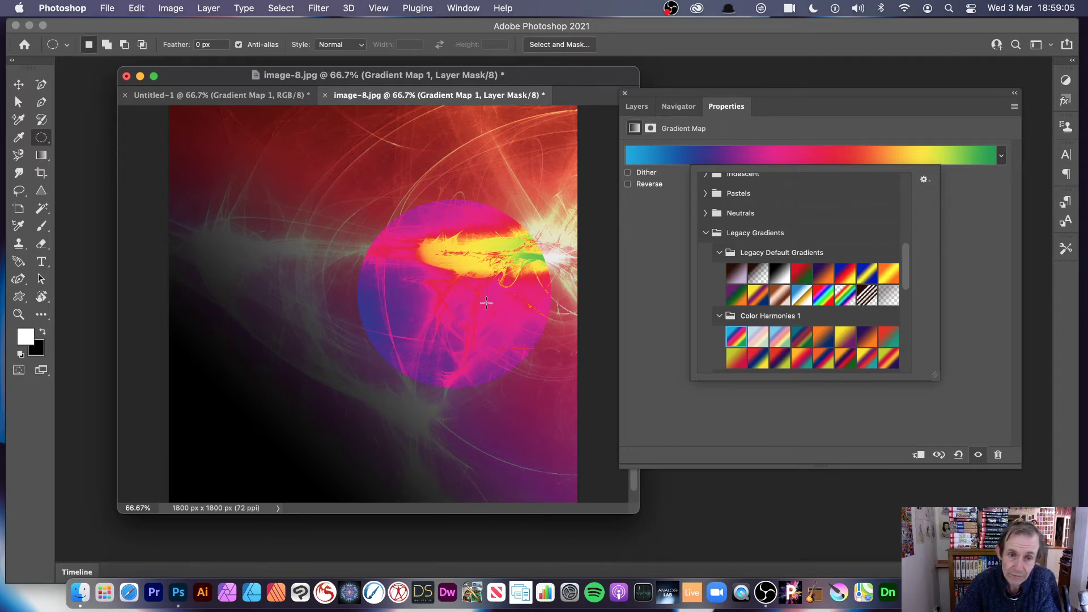
click(631, 107)
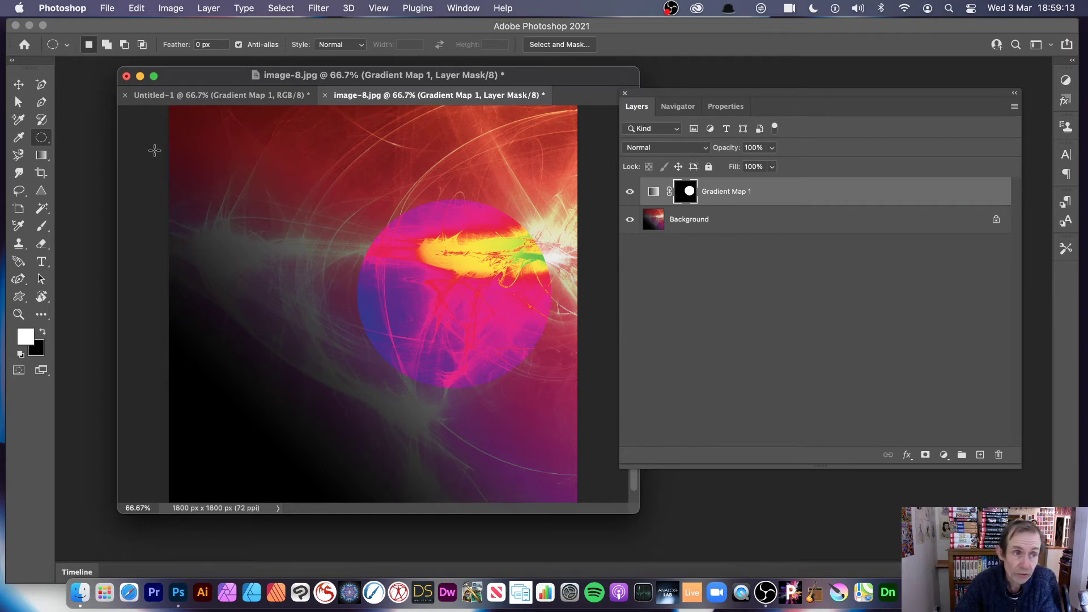
- Select the Brush tool with the Soft Round brush preset
click(43, 228)
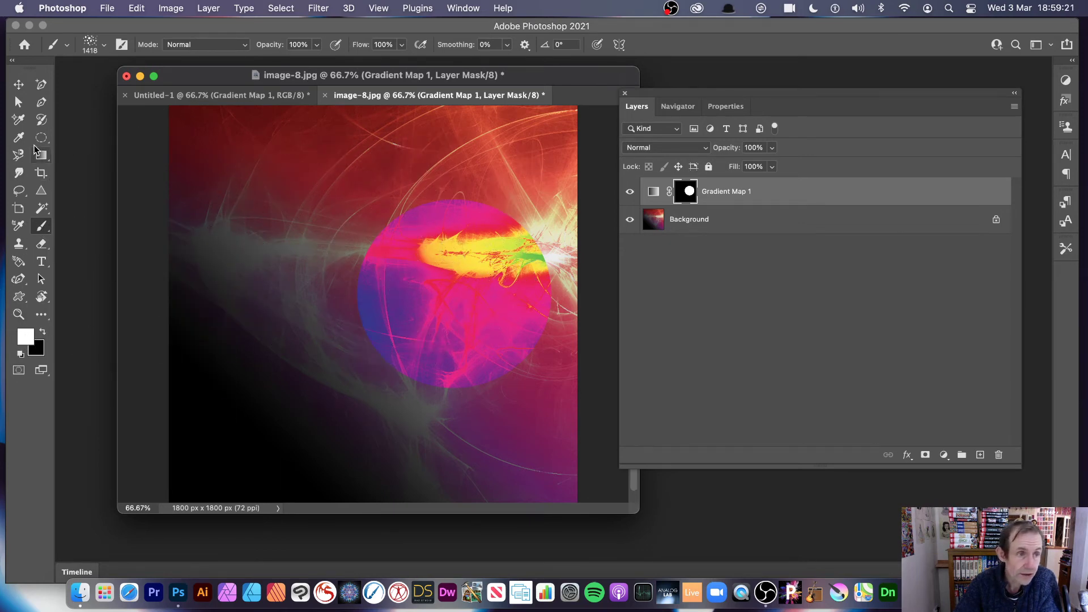
click(67, 45)
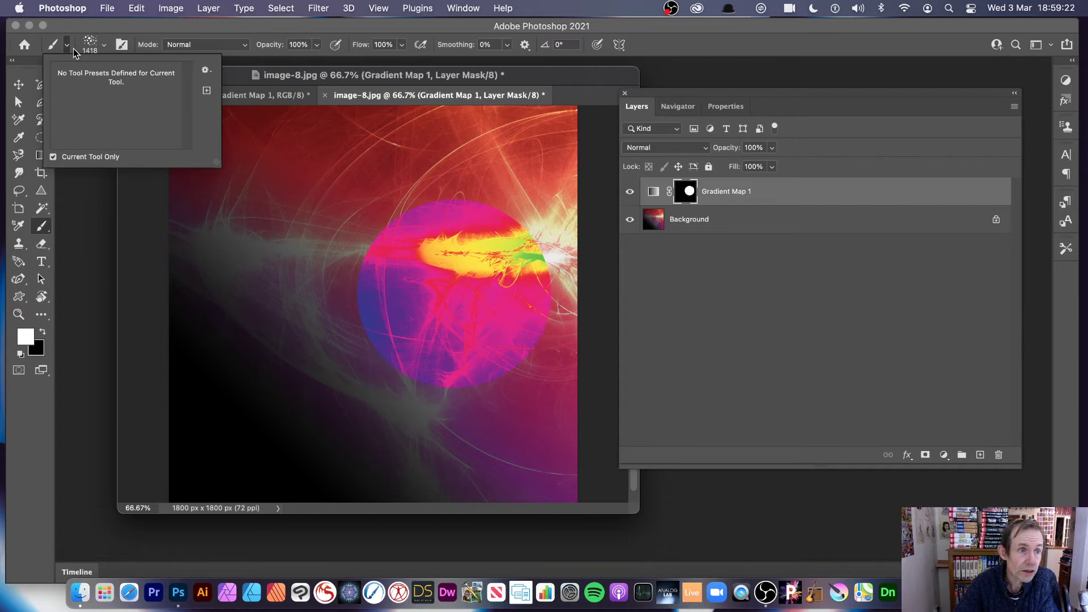
click(106, 45)
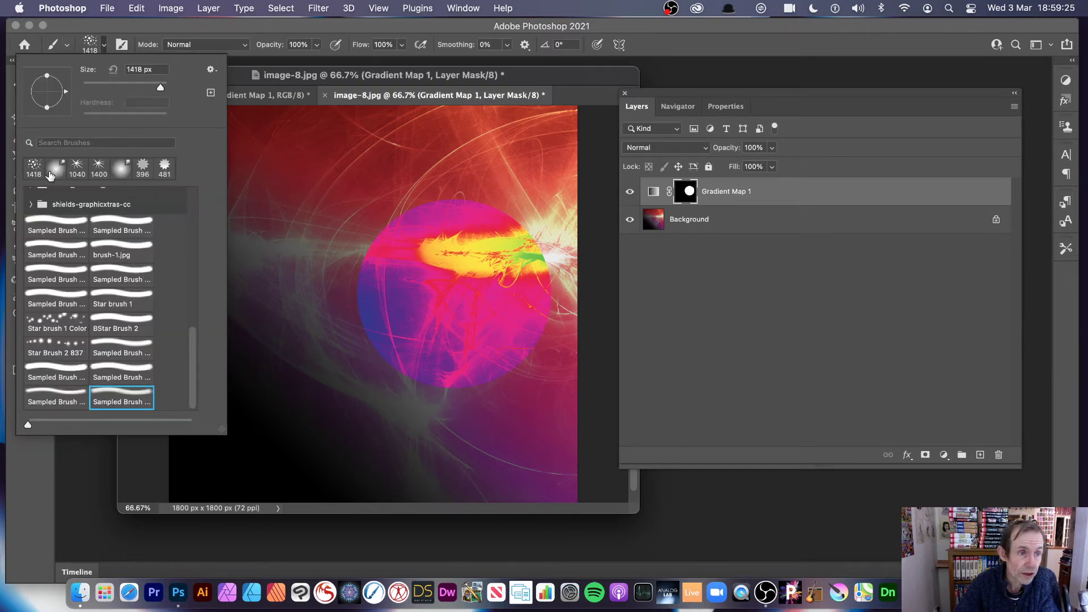
click(50, 172)
click(397, 34)
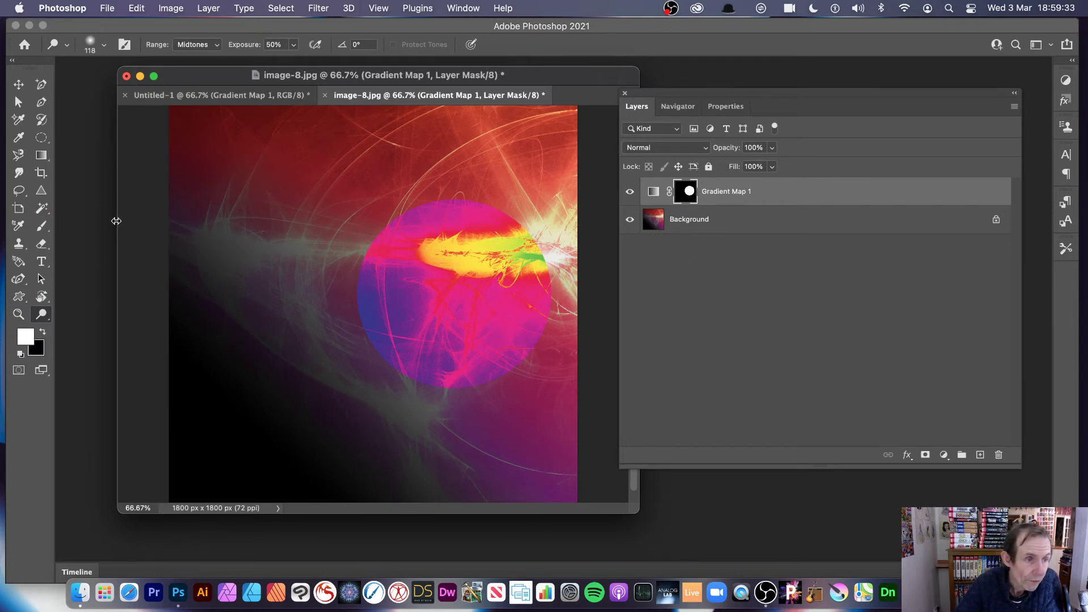
click(43, 227)
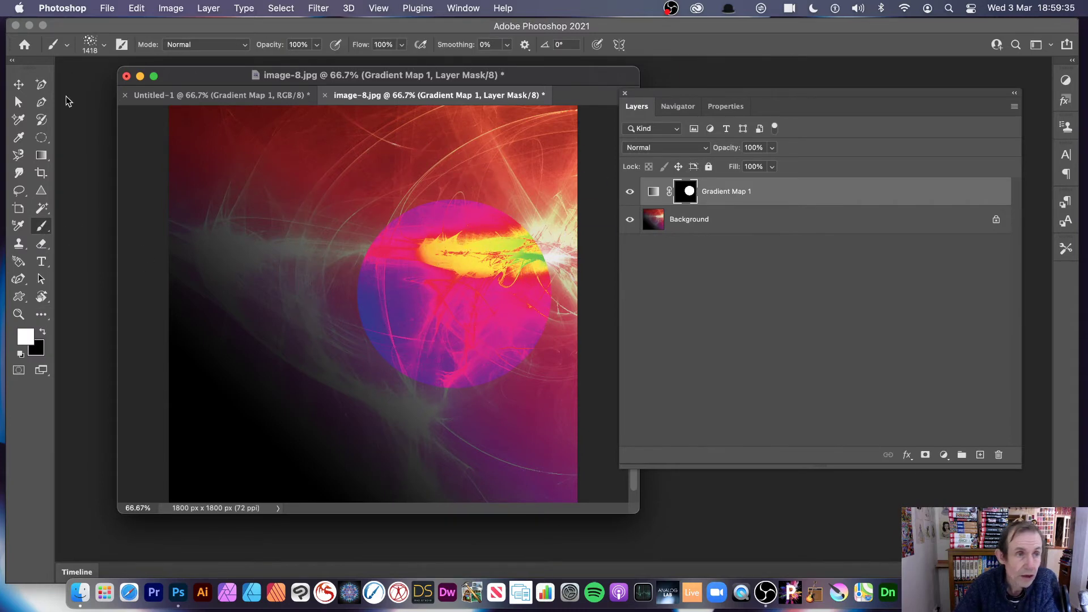
click(104, 46)
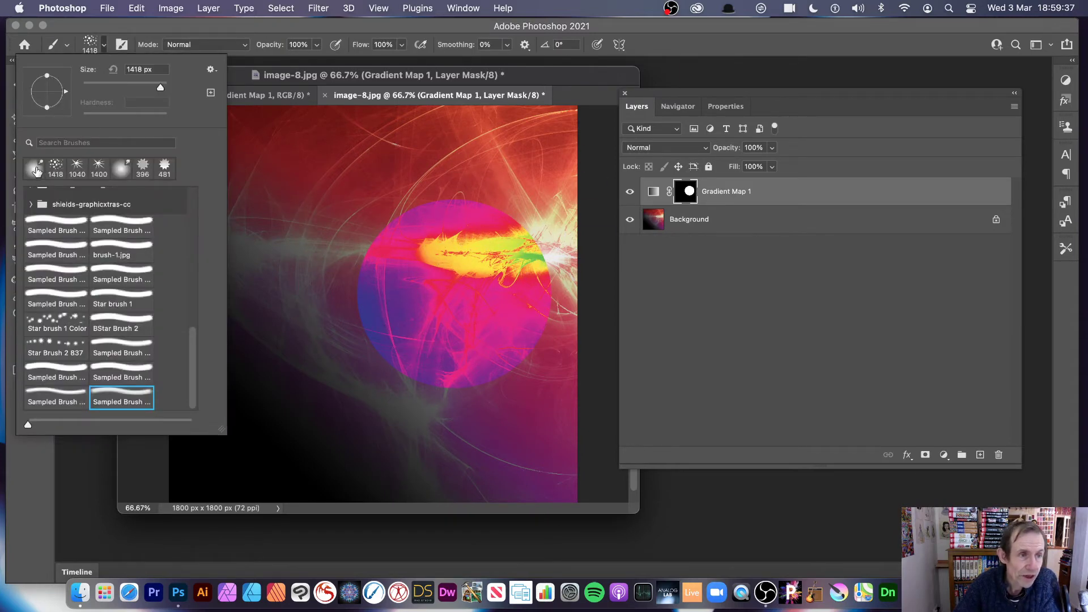
drag(192, 339, 204, 172)
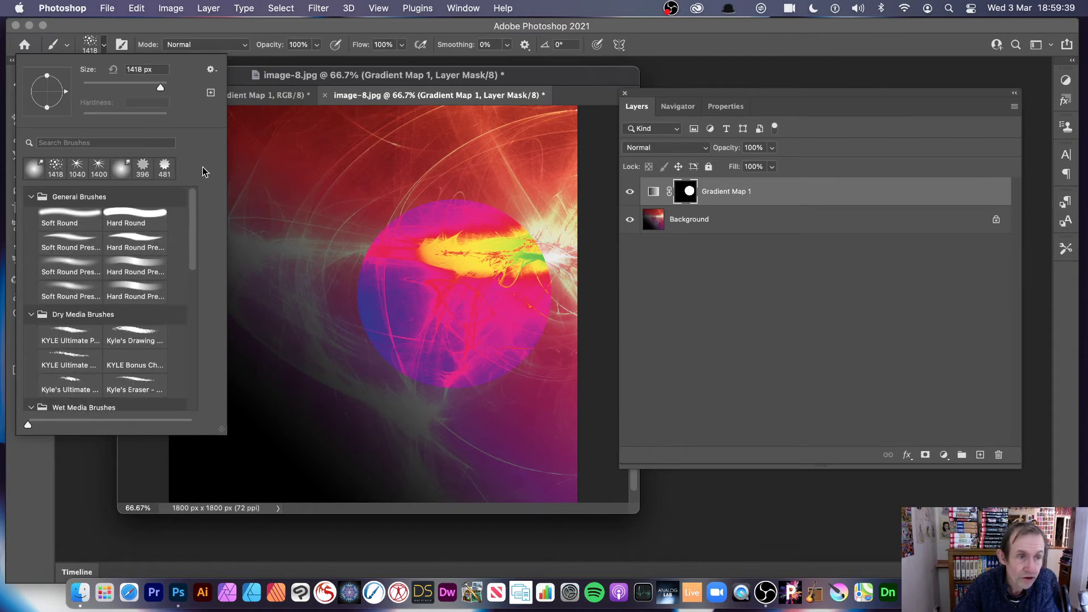
click(77, 217)
click(330, 31)
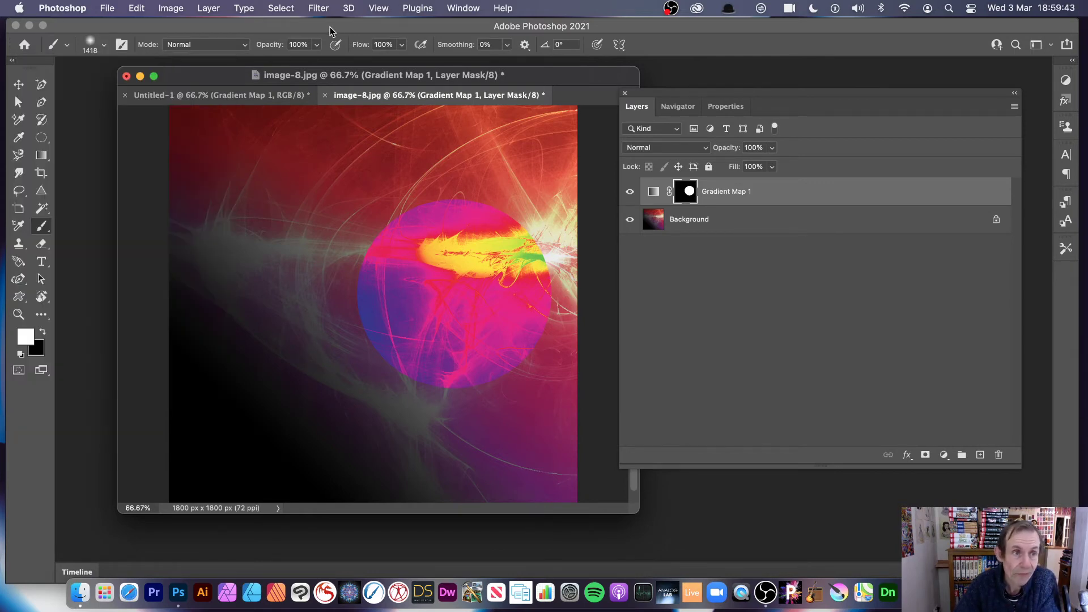
- Set the brush size to 460 px and paint white on the mask beyond the circle
click(105, 47)
drag(154, 87, 157, 88)
click(402, 235)
mouse_move(403, 235)
mouse_down()
mouse_move(375, 231)
mouse_move(342, 284)
mouse_move(368, 228)
mouse_move(335, 325)
mouse_move(356, 228)
mouse_move(374, 289)
mouse_move(362, 327)
mouse_move(342, 270)
mouse_move(359, 330)
mouse_move(425, 394)
mouse_move(356, 356)
mouse_move(440, 388)
mouse_move(473, 369)
mouse_move(438, 396)
mouse_move(508, 377)
mouse_move(531, 326)
mouse_move(527, 221)
mouse_move(457, 206)
mouse_move(350, 252)
mouse_move(461, 185)
mouse_up()
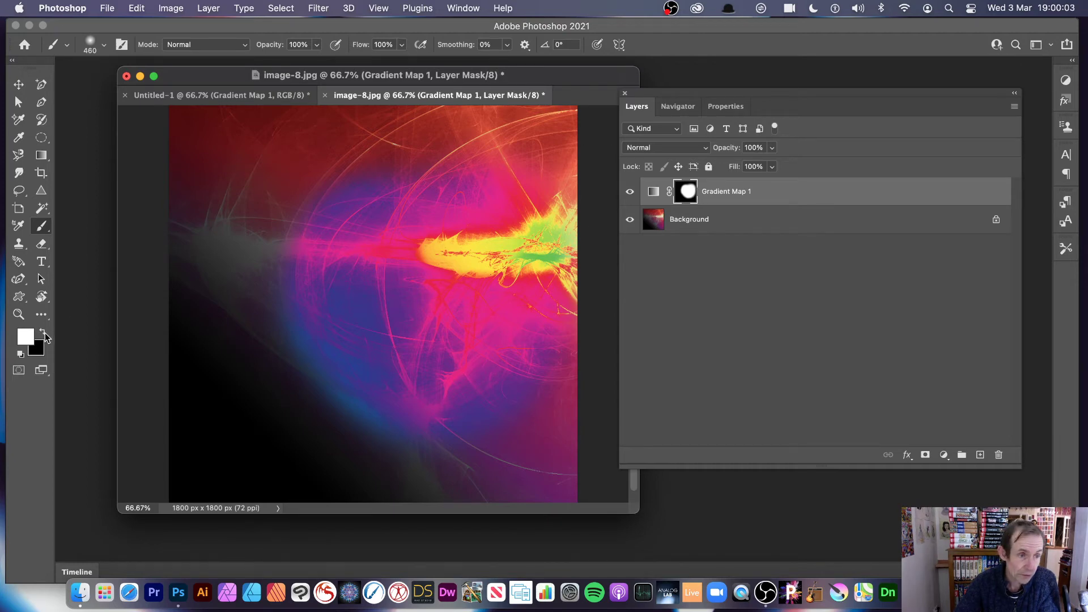
- Paint black on the mask to hide the recolouring toward the lower right and along the yellow streak
click(43, 333)
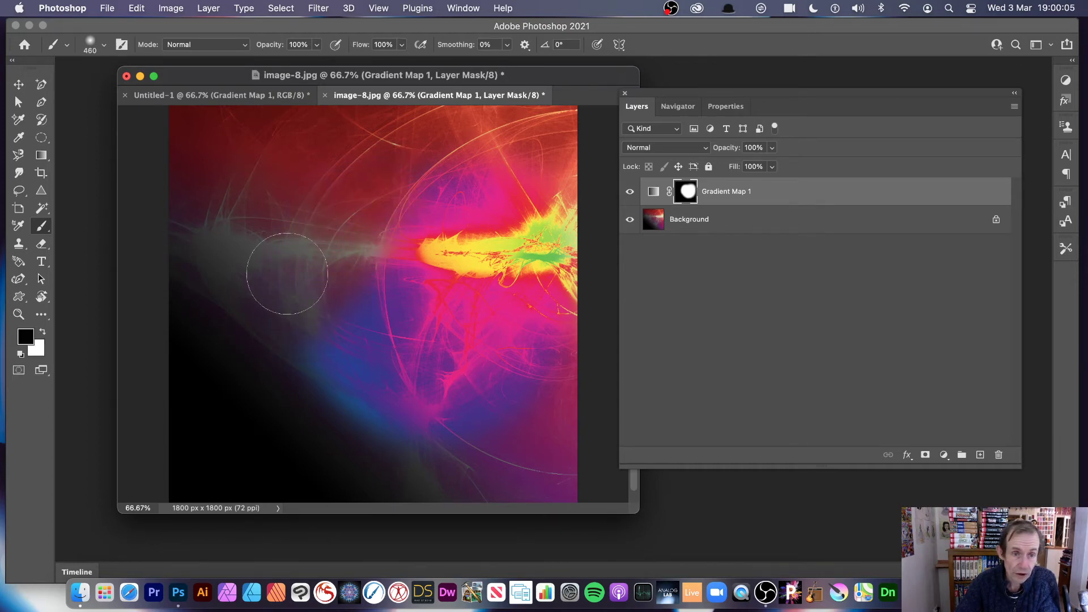
mouse_move(287, 274)
mouse_down()
mouse_move(339, 357)
mouse_move(395, 406)
mouse_move(436, 424)
mouse_move(491, 427)
mouse_move(514, 414)
mouse_up()
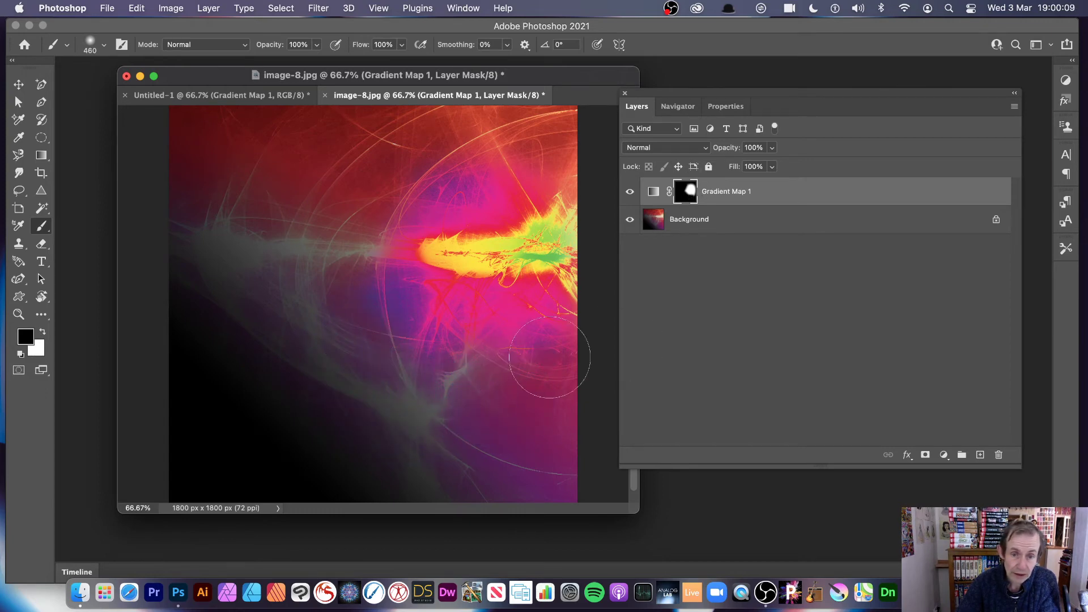
mouse_move(408, 310)
mouse_down()
mouse_move(449, 255)
mouse_move(451, 205)
mouse_move(559, 177)
mouse_move(500, 180)
mouse_move(601, 213)
mouse_up()
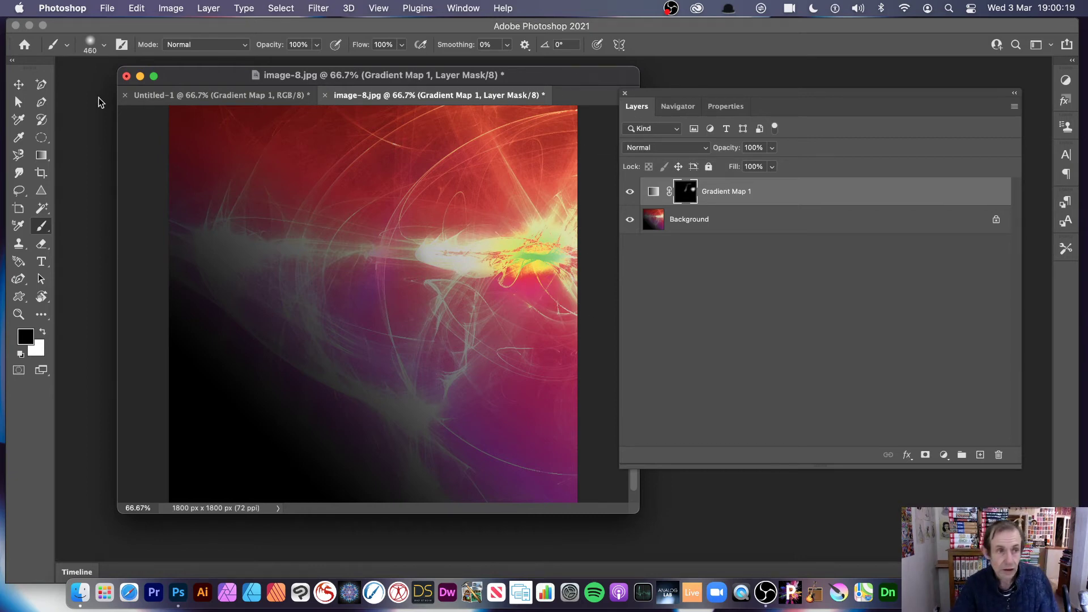
click(19, 84)
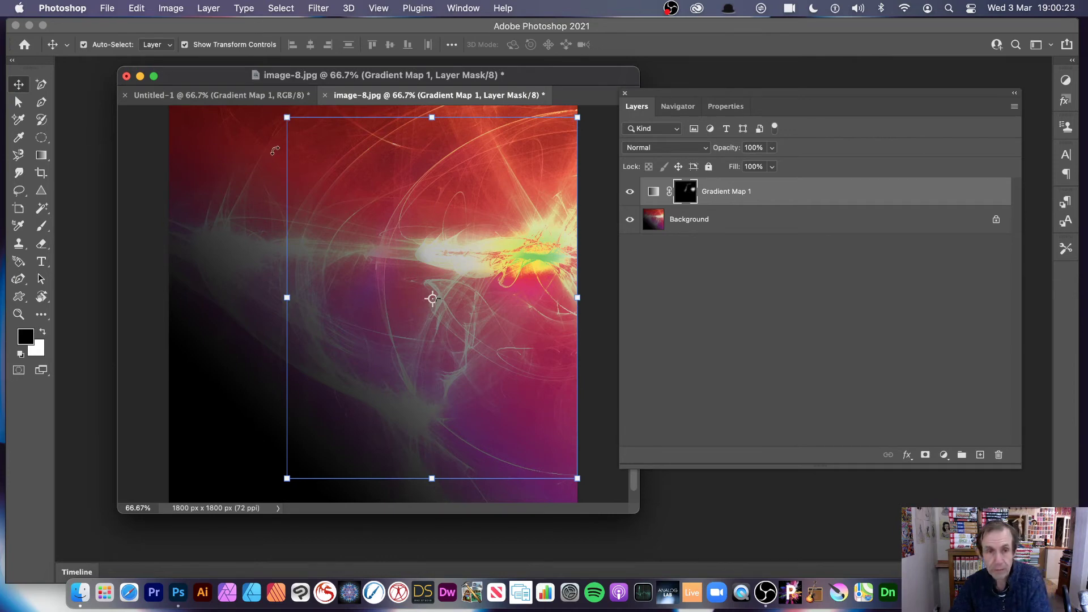
- Undo the mask painting and delete the Gradient Map 1 layer
key(super+z)
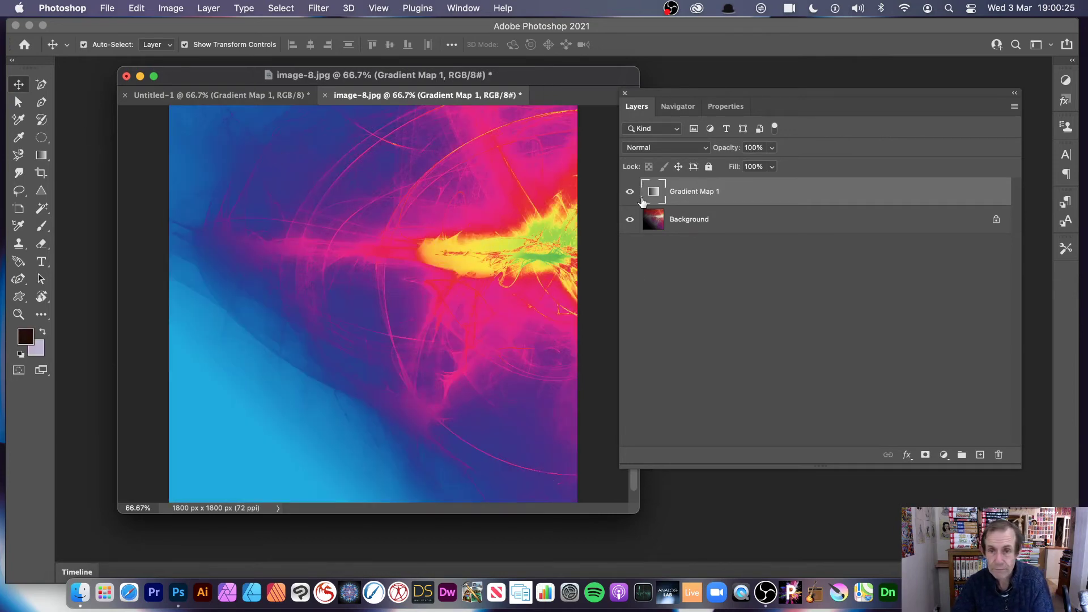
click(999, 455)
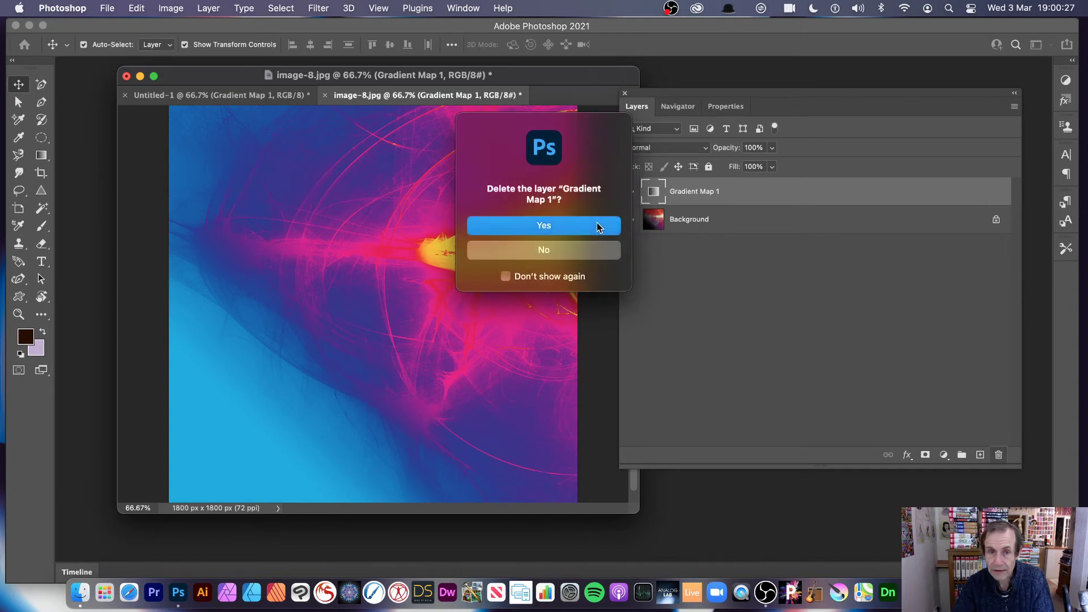
click(544, 227)
- Select a circle over the bright image centre and add a new Gradient Map adjustment layer
click(42, 139)
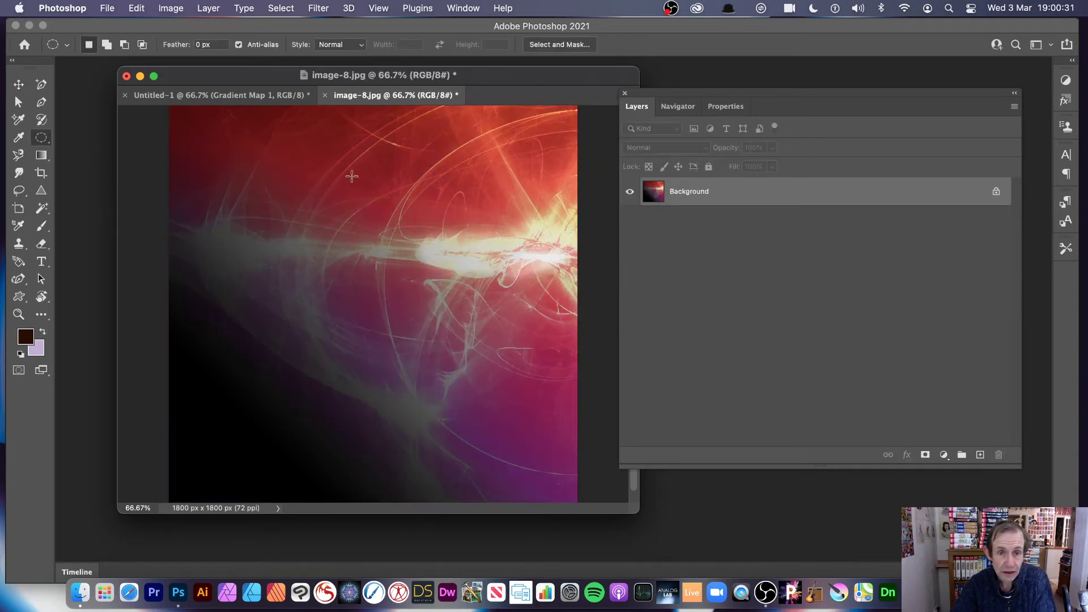
drag(352, 177, 547, 362)
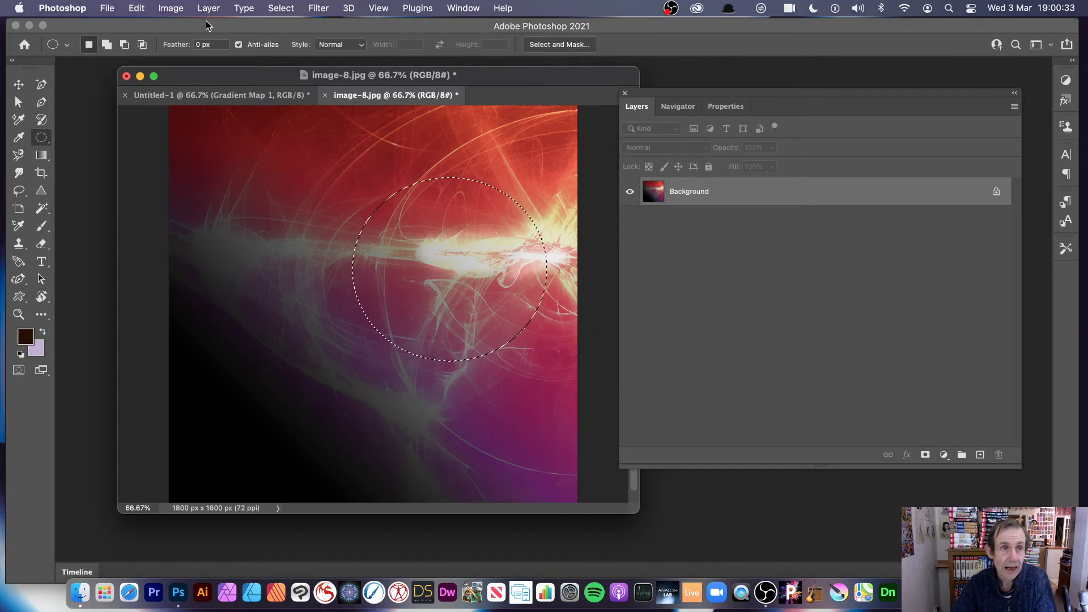
click(208, 9)
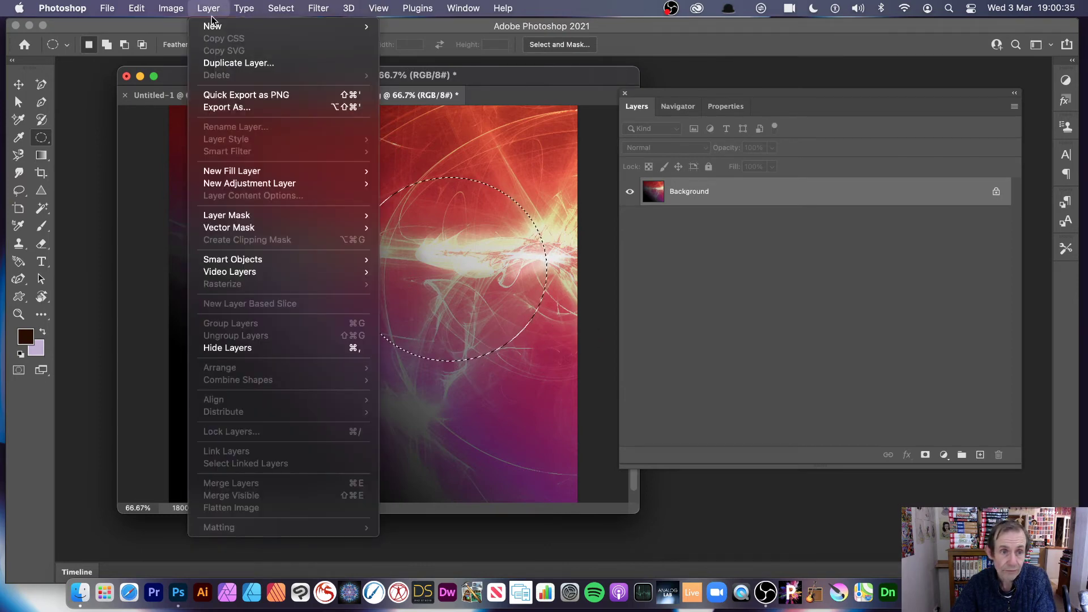
mouse_move(306, 183)
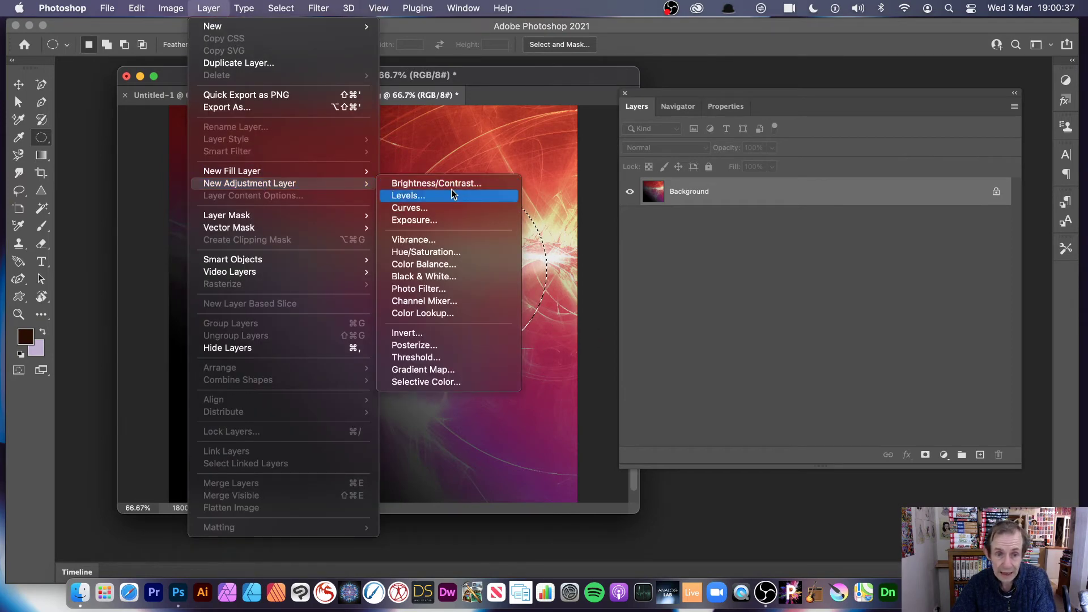
click(448, 371)
click(544, 203)
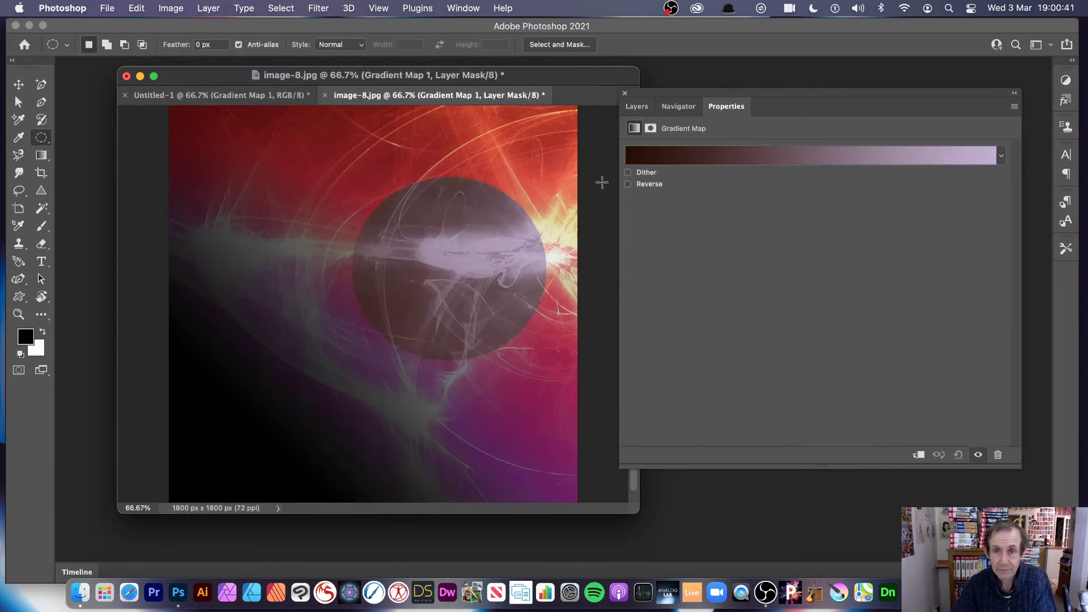
- Apply a rainbow spectrum gradient preset to the circle after trying Blue-Red-Yellow
click(1001, 156)
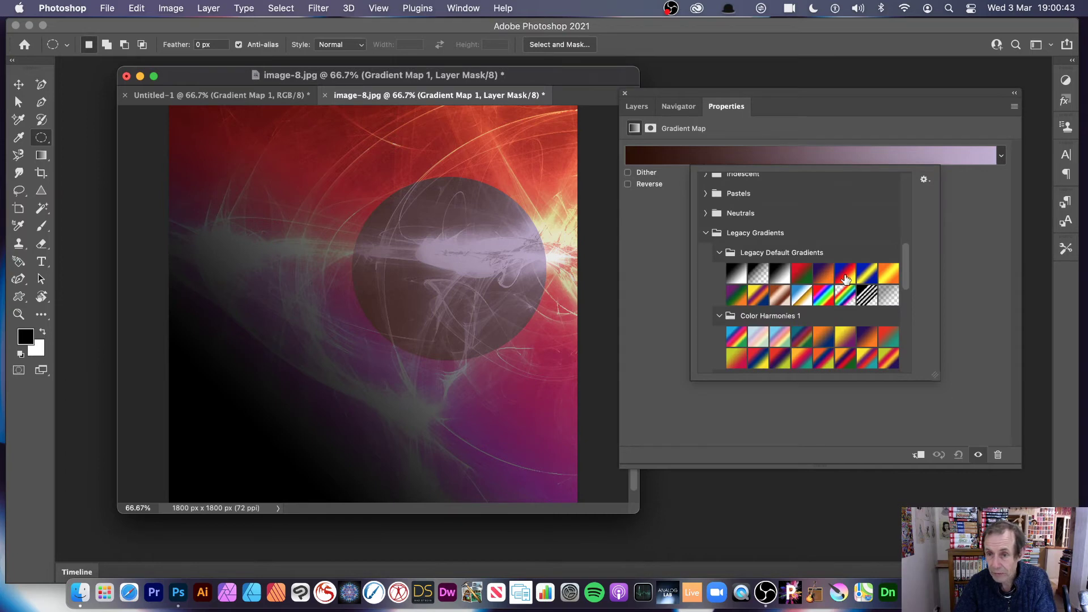
click(845, 276)
click(840, 299)
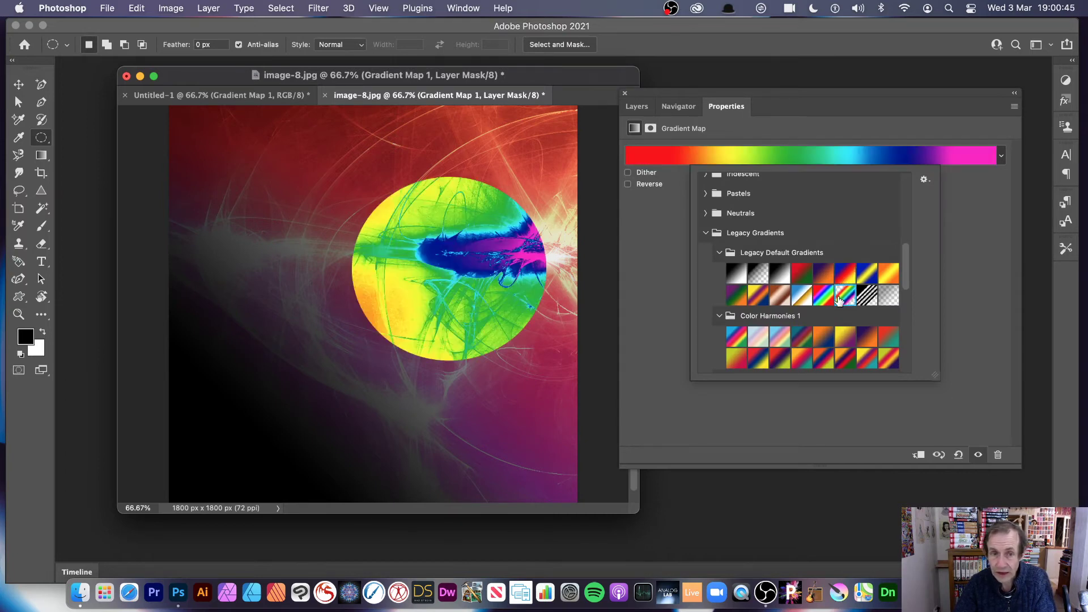
click(20, 87)
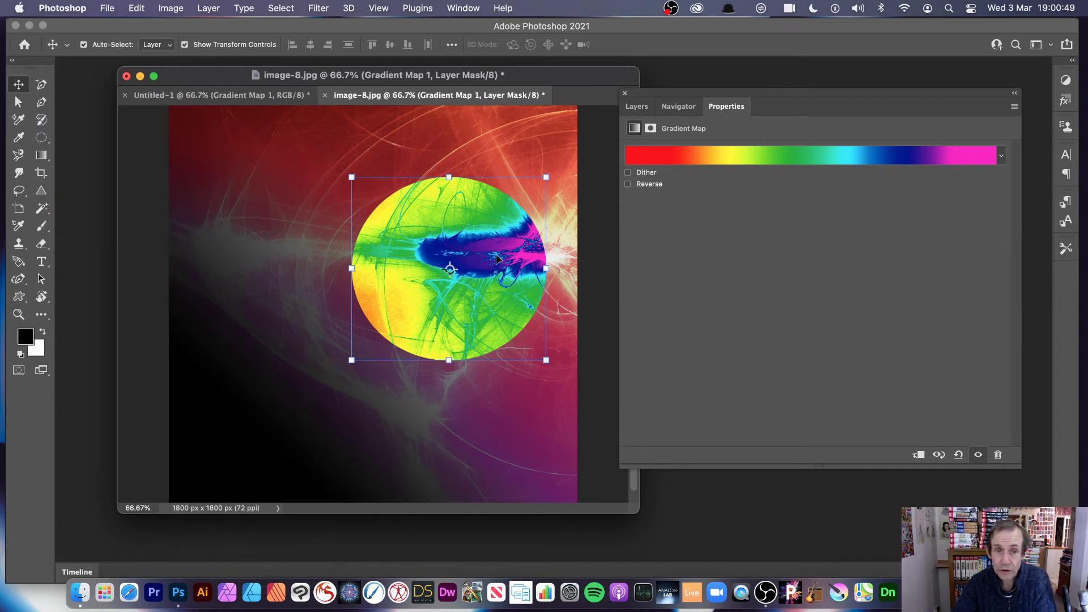
- Reposition the circular recolour area to the lower middle of the image
drag(497, 259, 567, 275)
drag(499, 306, 491, 276)
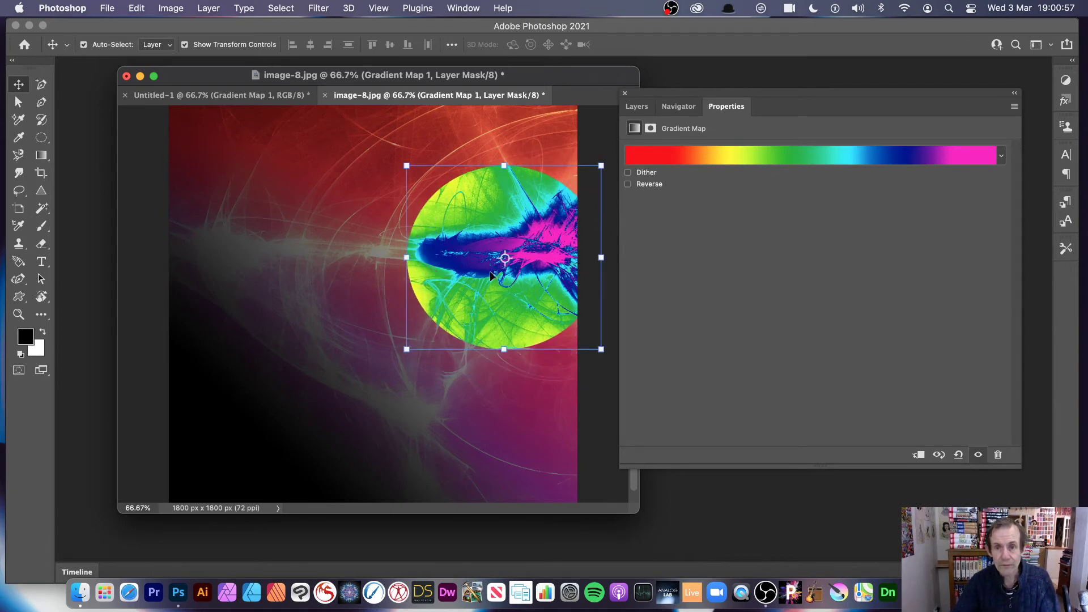
click(522, 214)
drag(522, 214, 475, 361)
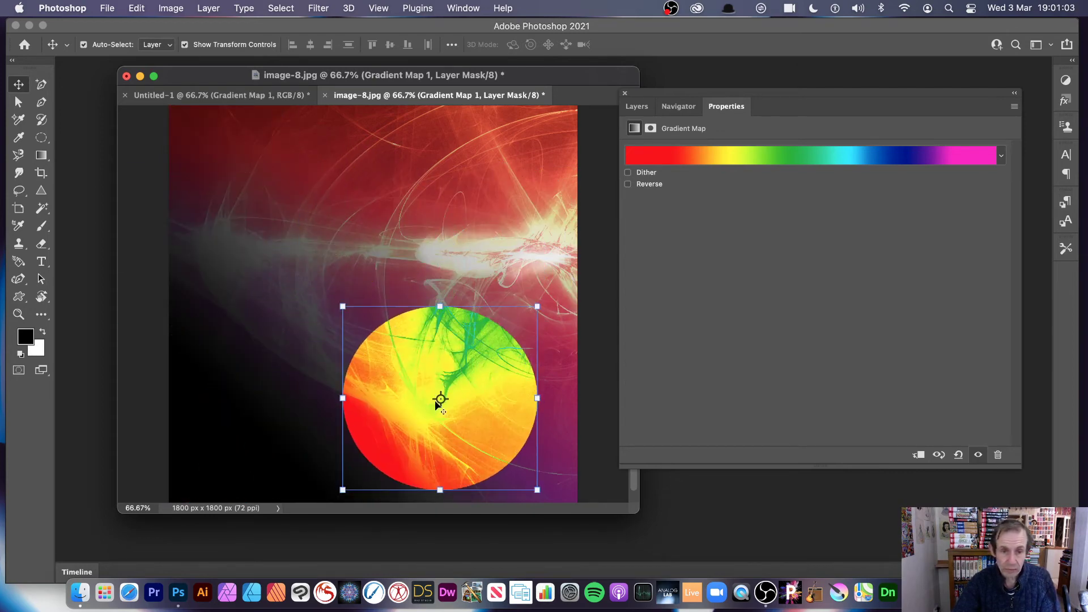
- Stretch, narrow and rotate the circle mask into a tall, diagonally tilted ellipse
key(super+t)
drag(439, 309, 440, 136)
drag(538, 310, 473, 278)
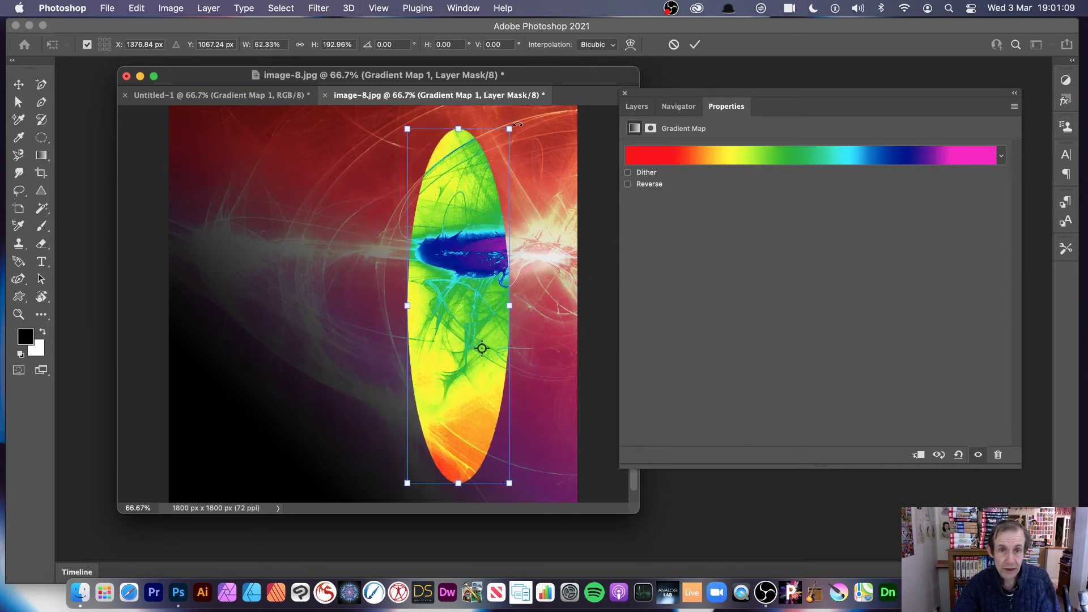
drag(520, 121, 590, 158)
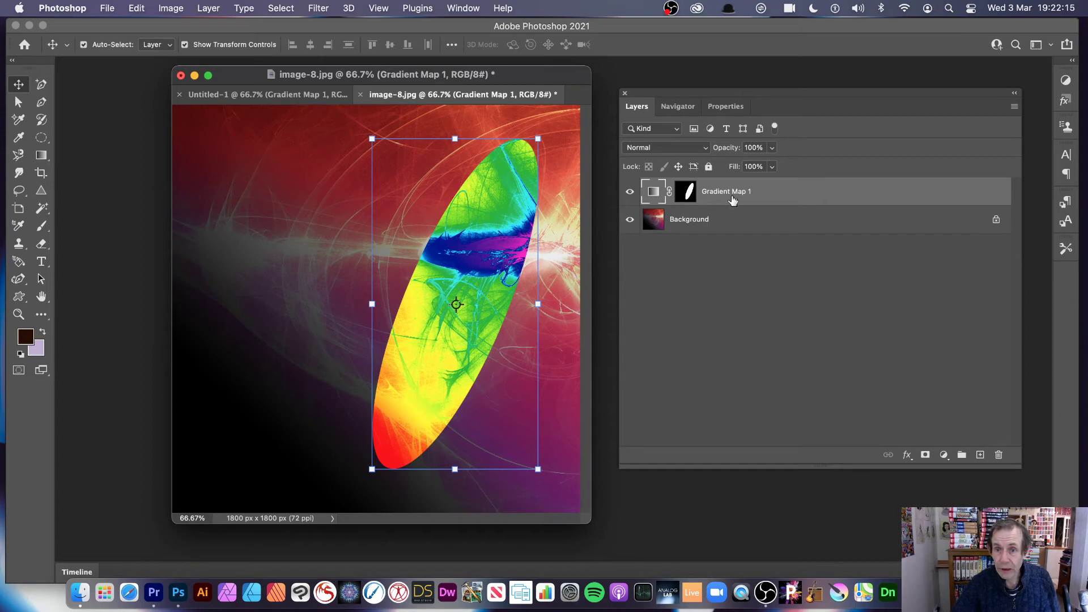
click(688, 192)
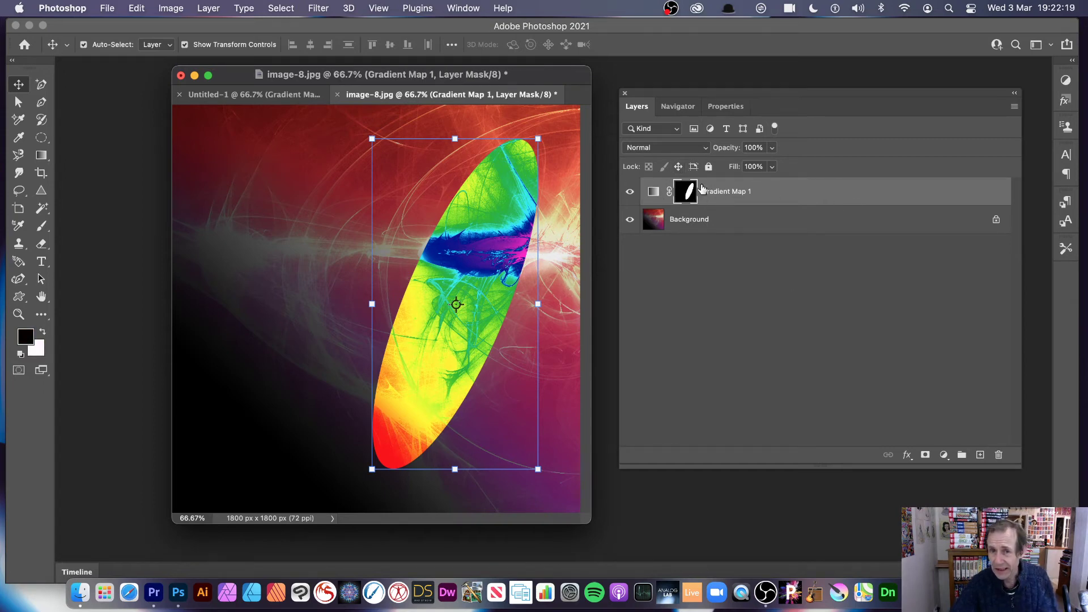
- Apply a 61.9 pixel Gaussian Blur to the gradient map's layer mask
click(320, 8)
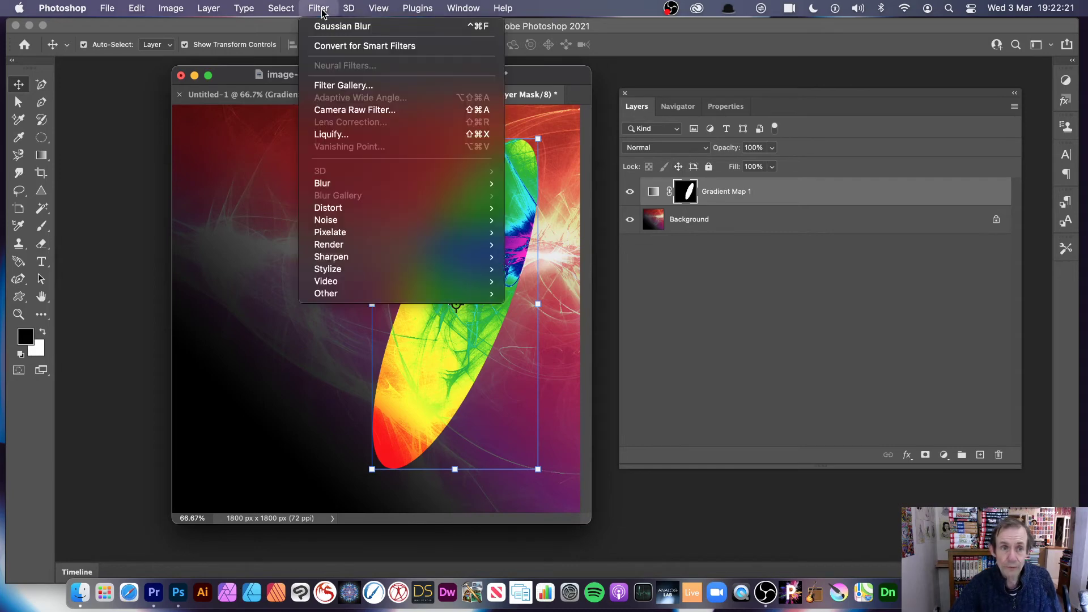
mouse_move(336, 189)
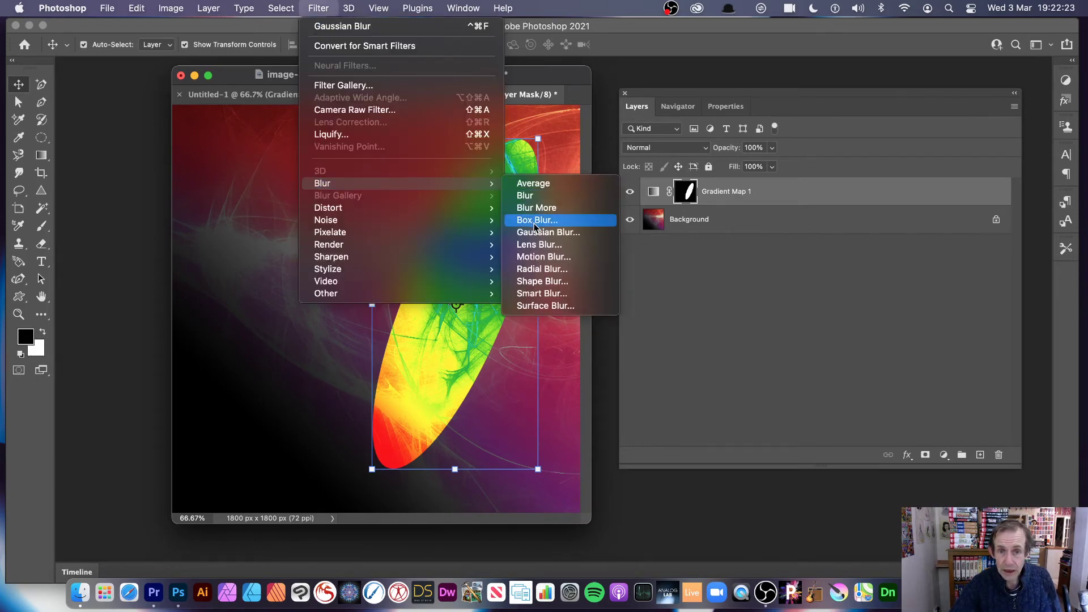
click(564, 235)
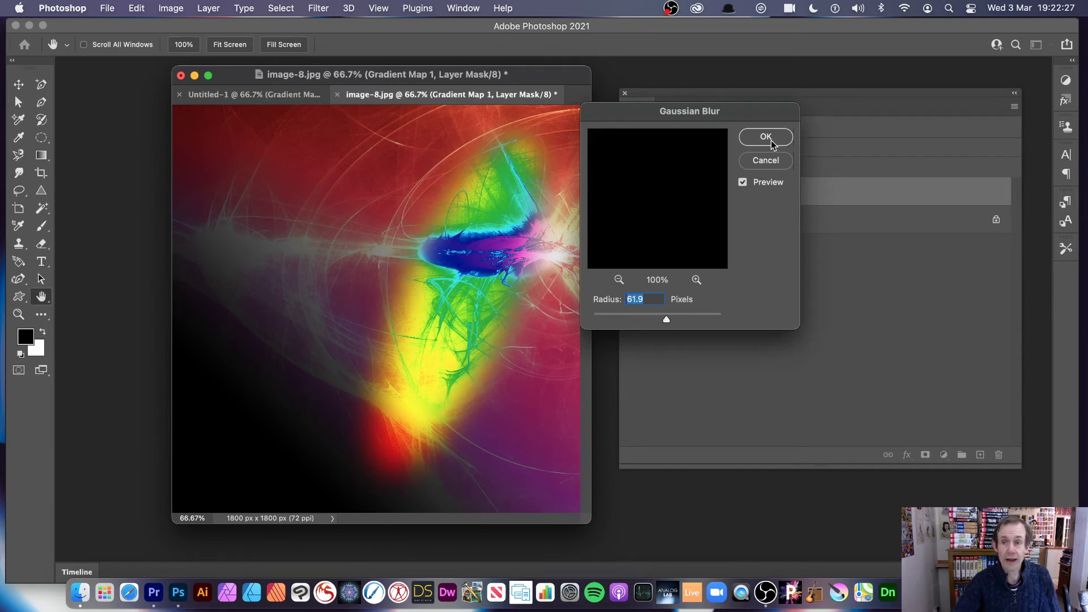
click(756, 138)
- Check the Filter menu with the adjustment and then the mask targeted, leaving the mask selected
click(318, 8)
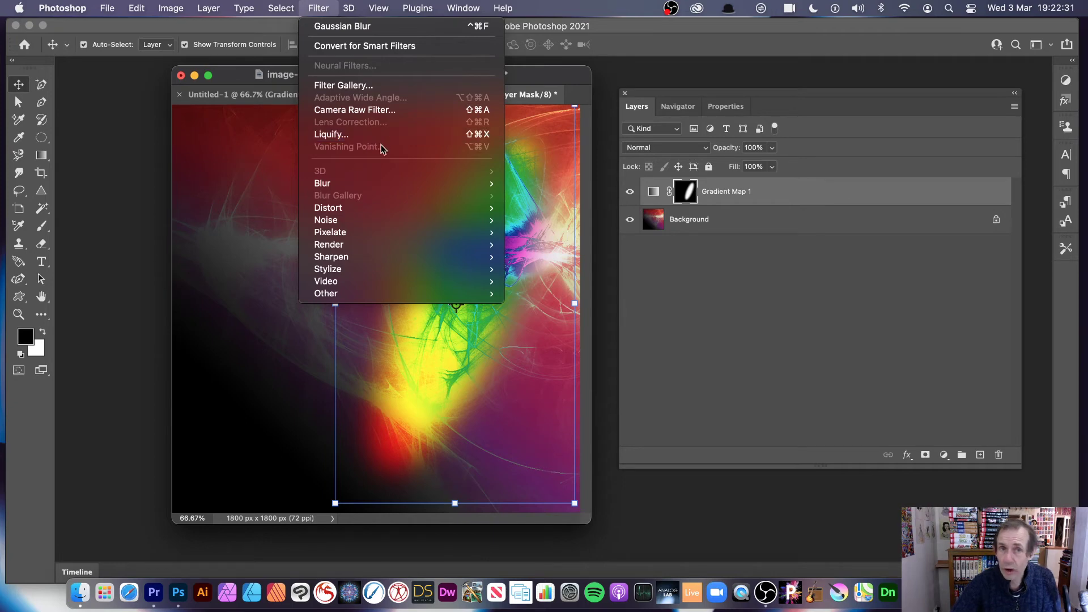
click(765, 325)
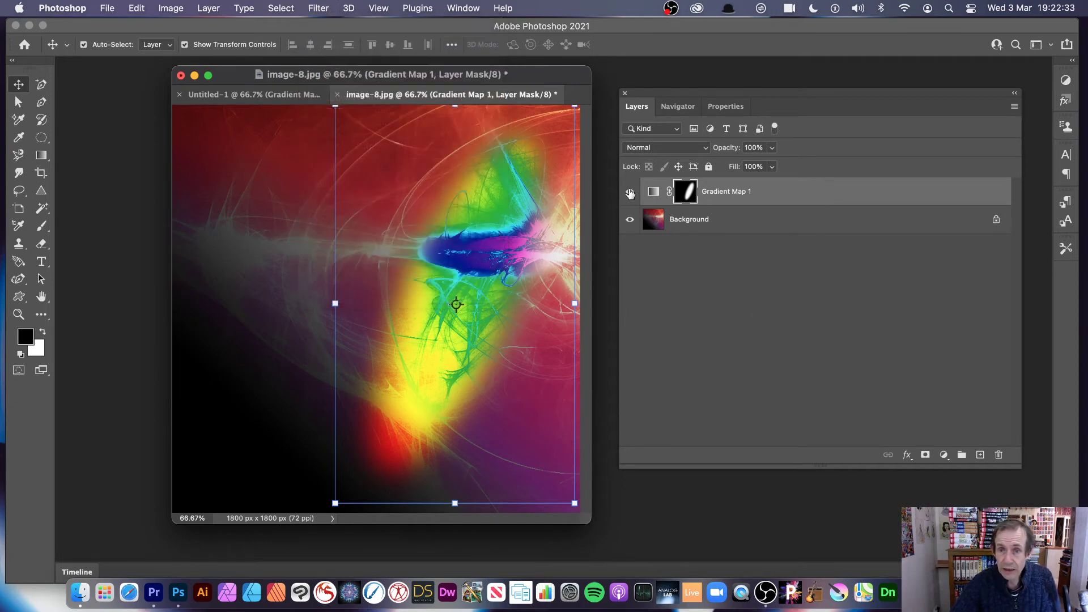
click(654, 193)
click(326, 7)
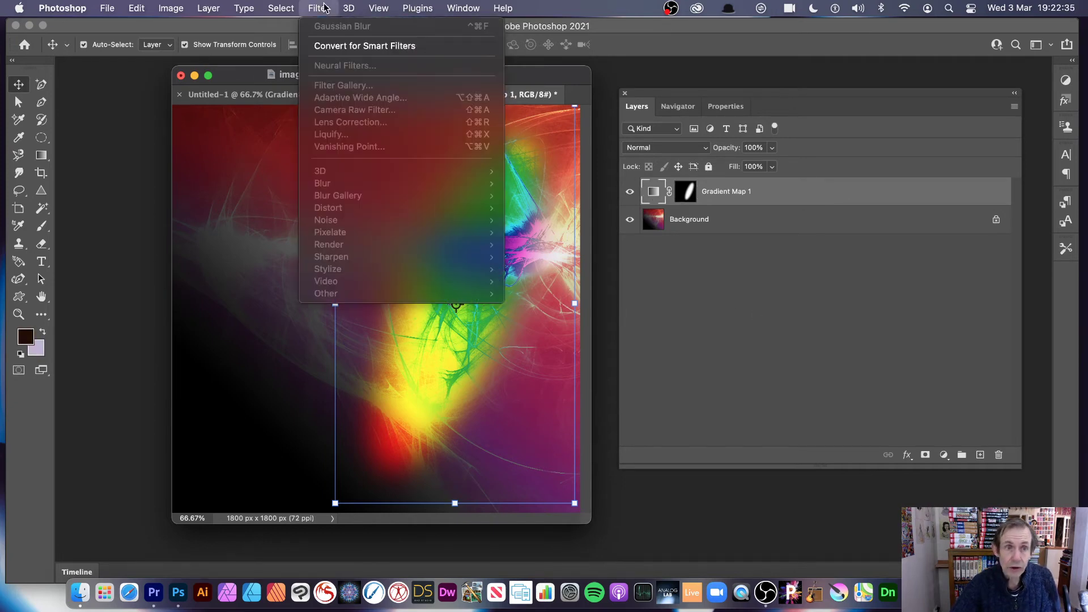
click(775, 343)
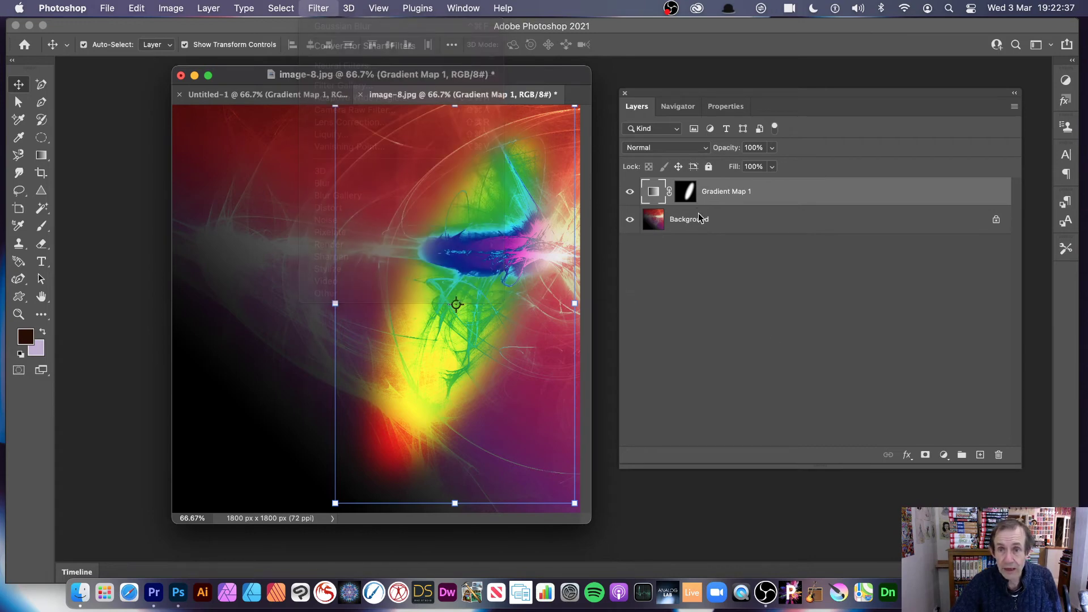
click(686, 191)
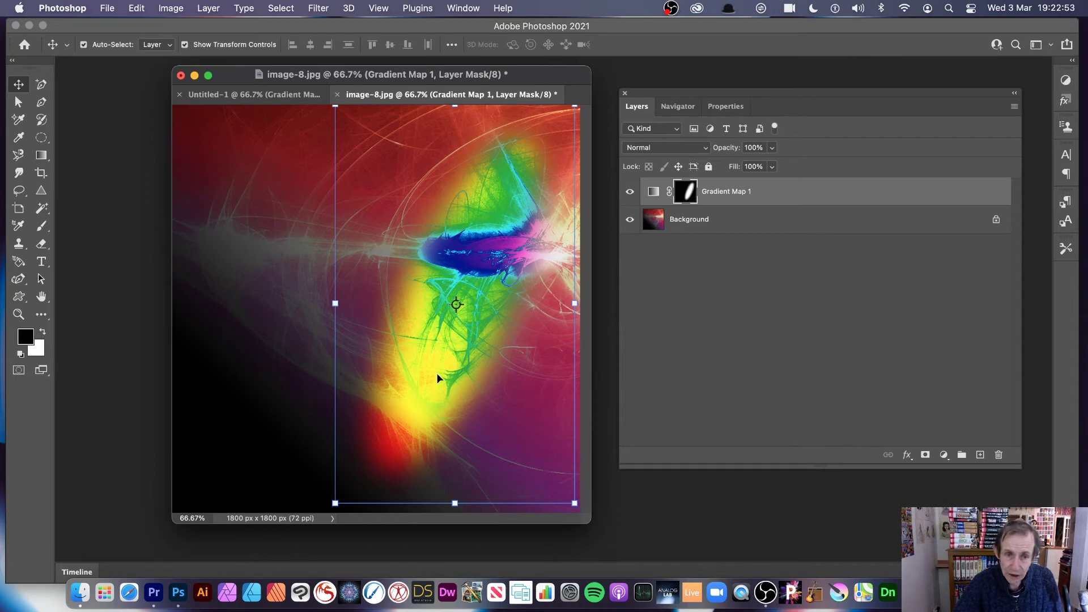
- Shift the blurred ellipse mask lower, then delete the mask and the Gradient Map 1 layer
drag(450, 309, 489, 346)
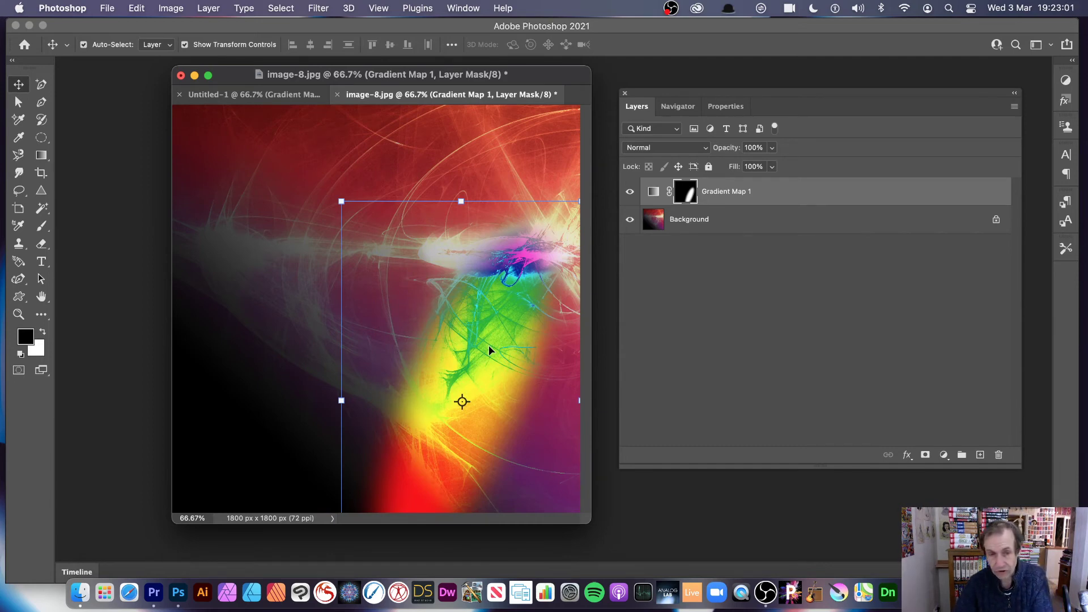
key(BackSpace)
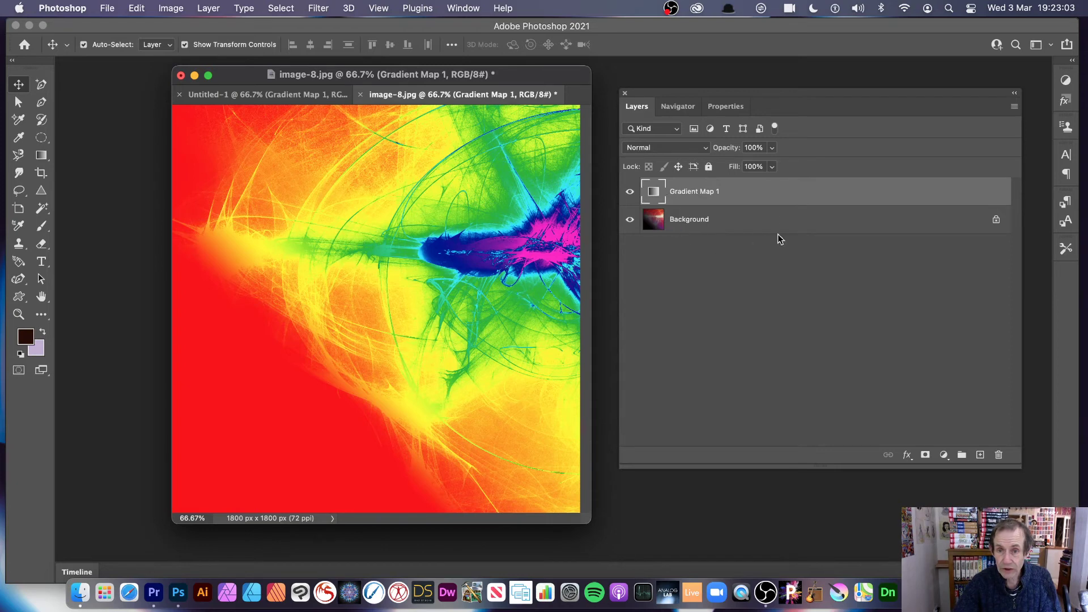
key(BackSpace)
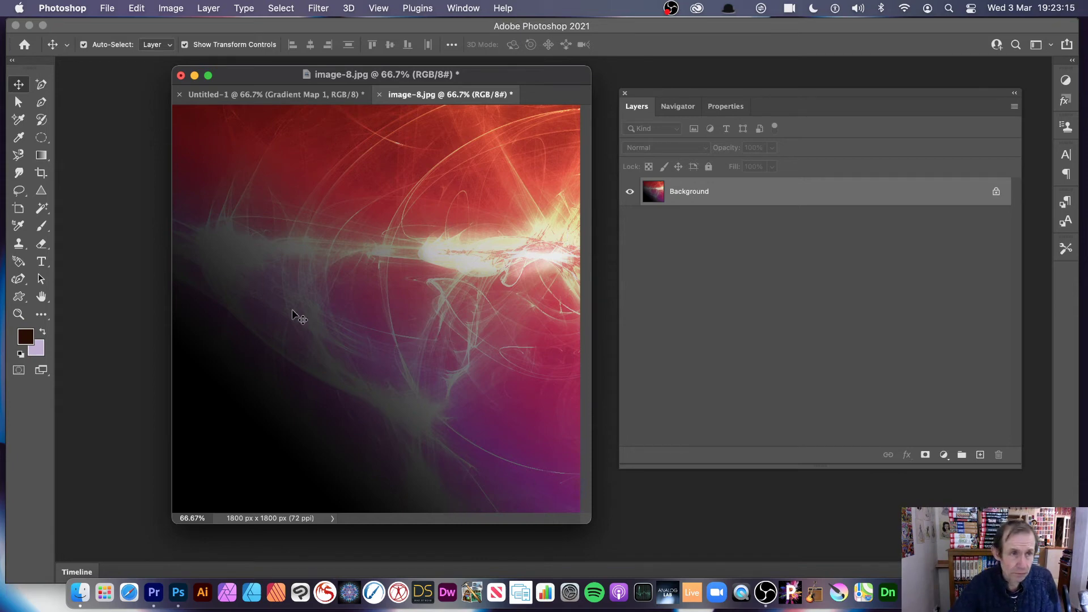
- Add a Gradient Map adjustment layer using the blue-to-yellow Legacy Default preset
click(206, 8)
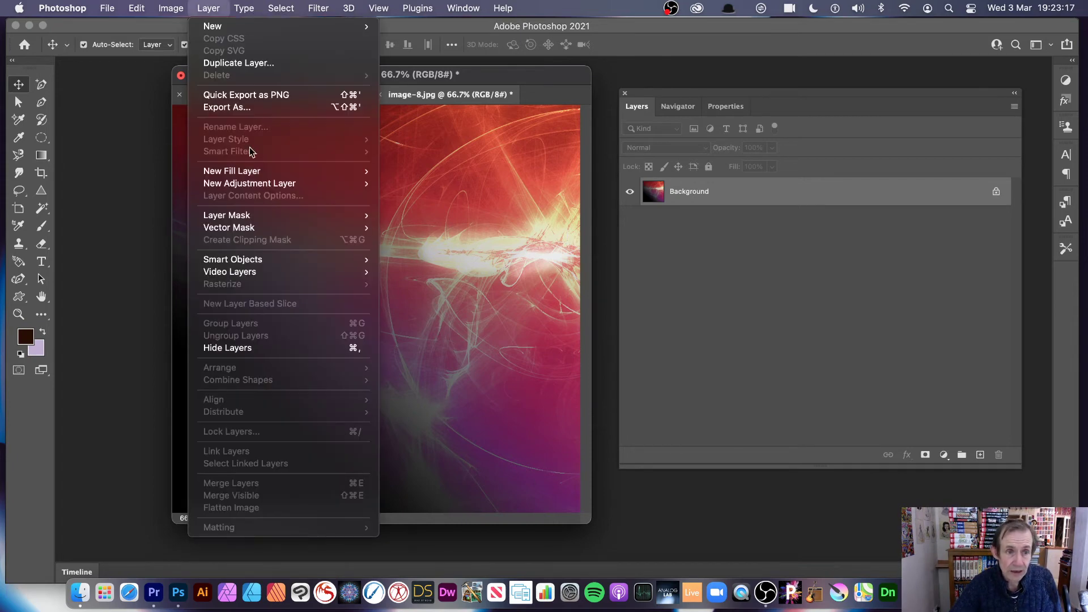
mouse_move(266, 185)
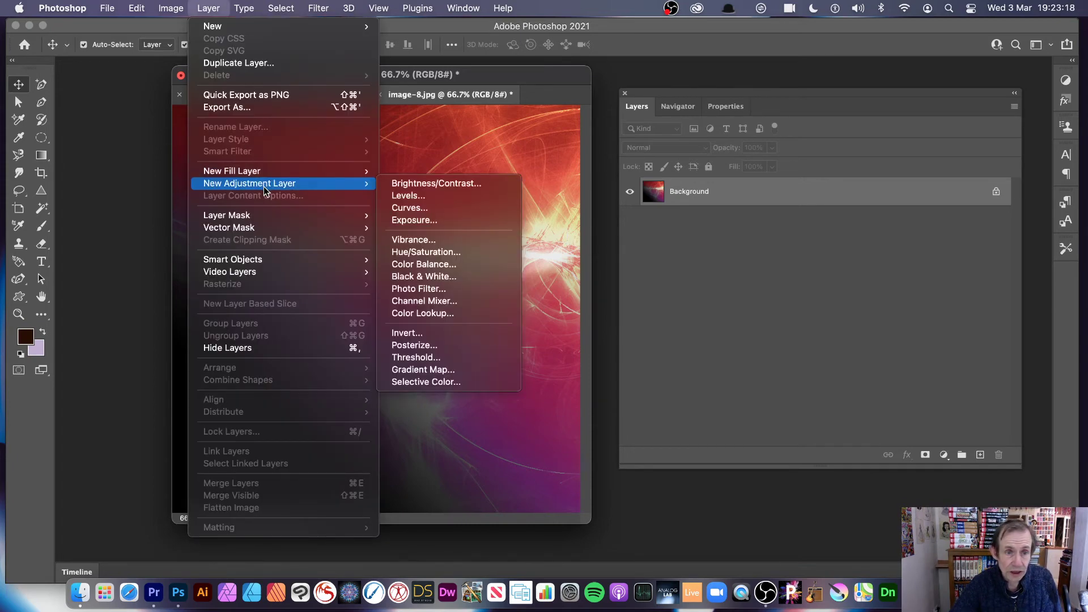
click(448, 371)
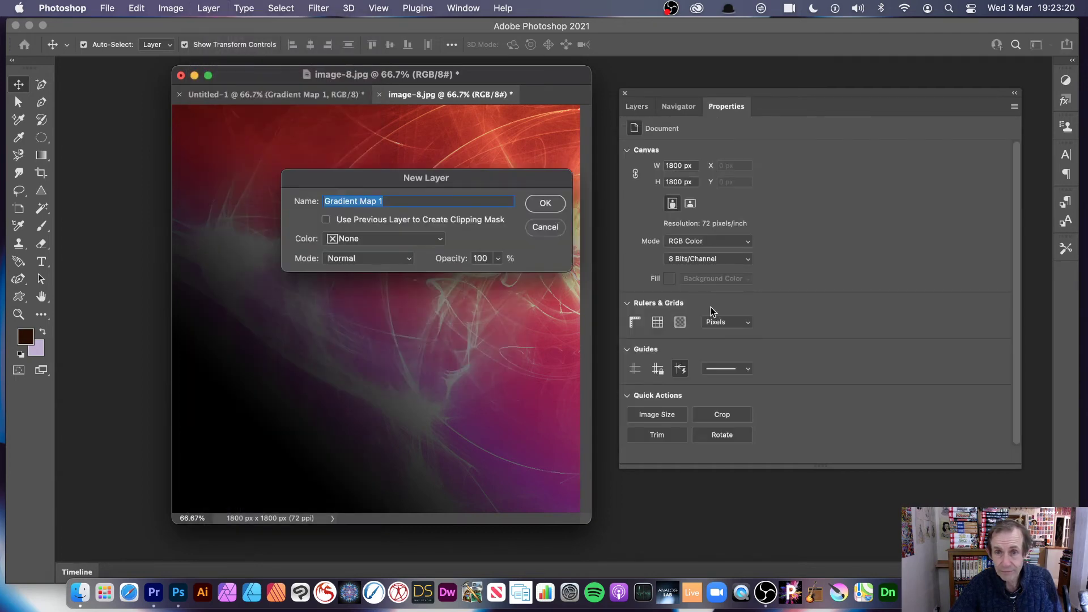
click(545, 203)
click(1002, 155)
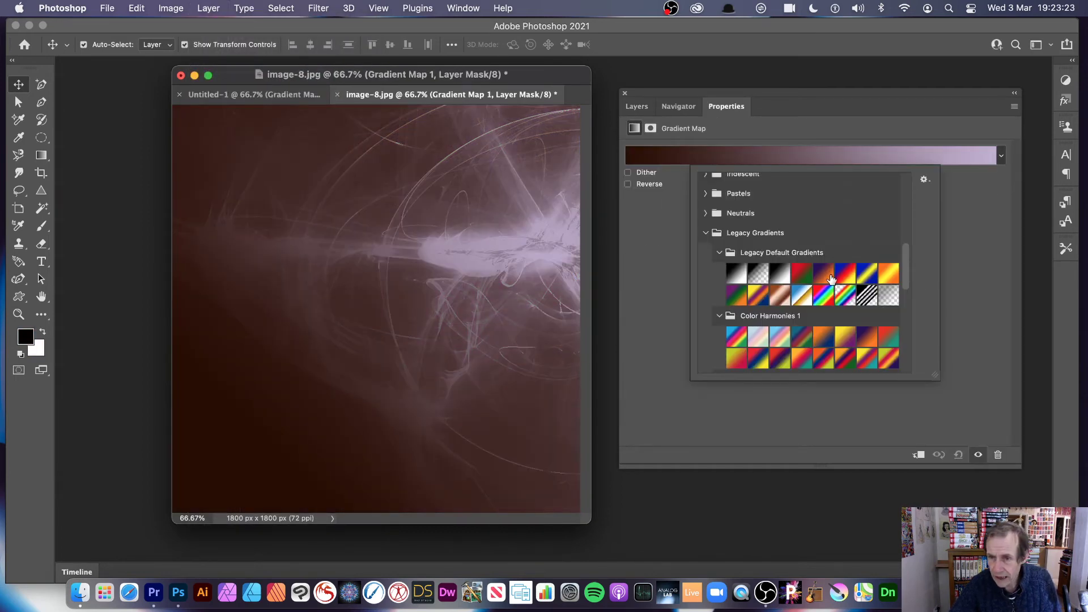
click(867, 273)
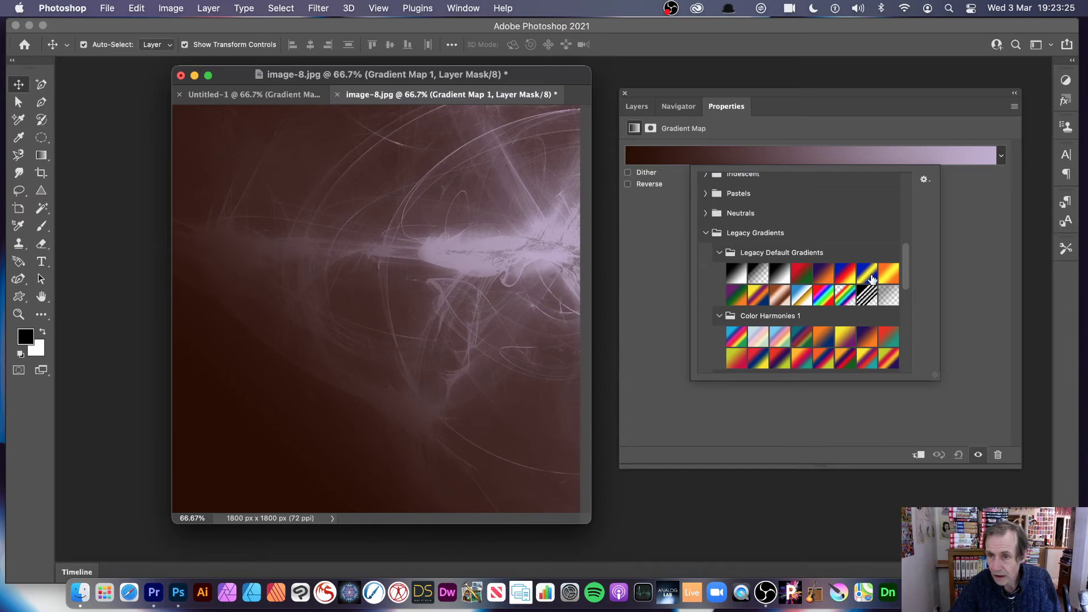
click(968, 234)
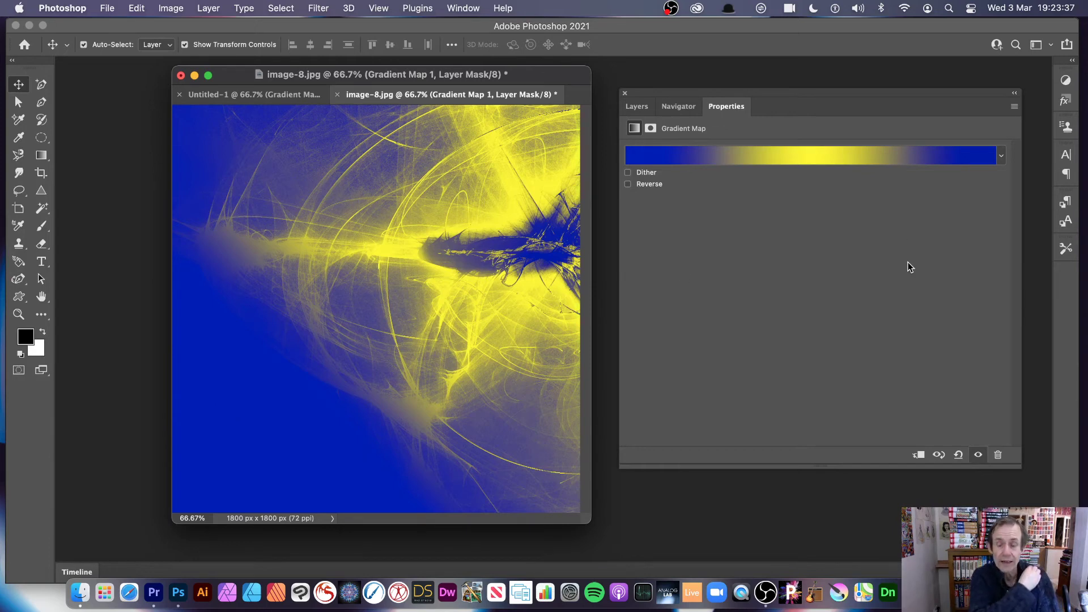
click(636, 106)
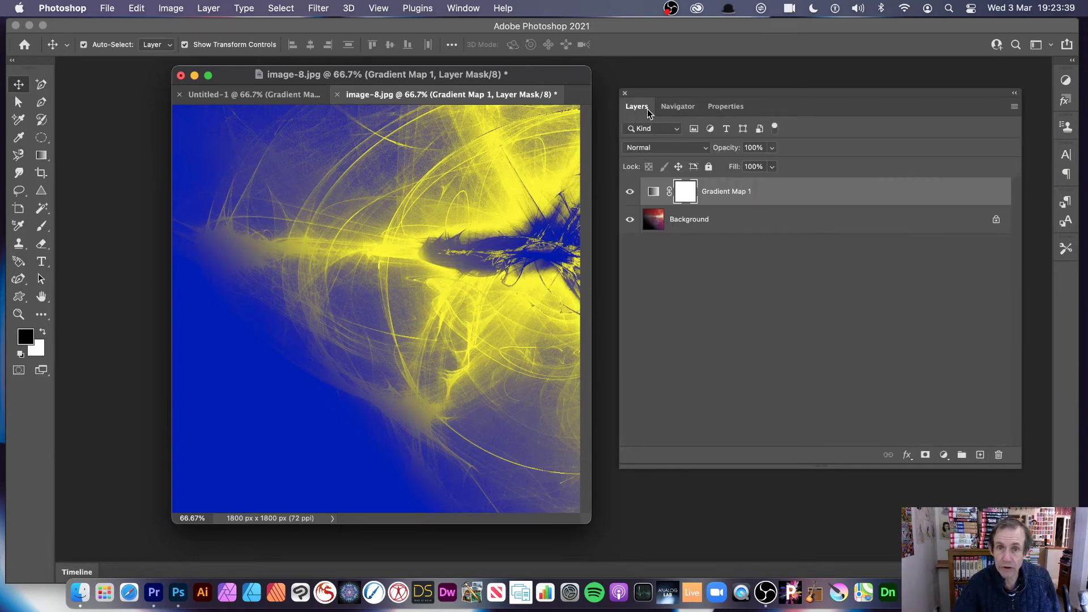
- Lower the Gradient Map layer's opacity, then restore it to full opacity
click(772, 147)
drag(775, 163, 682, 165)
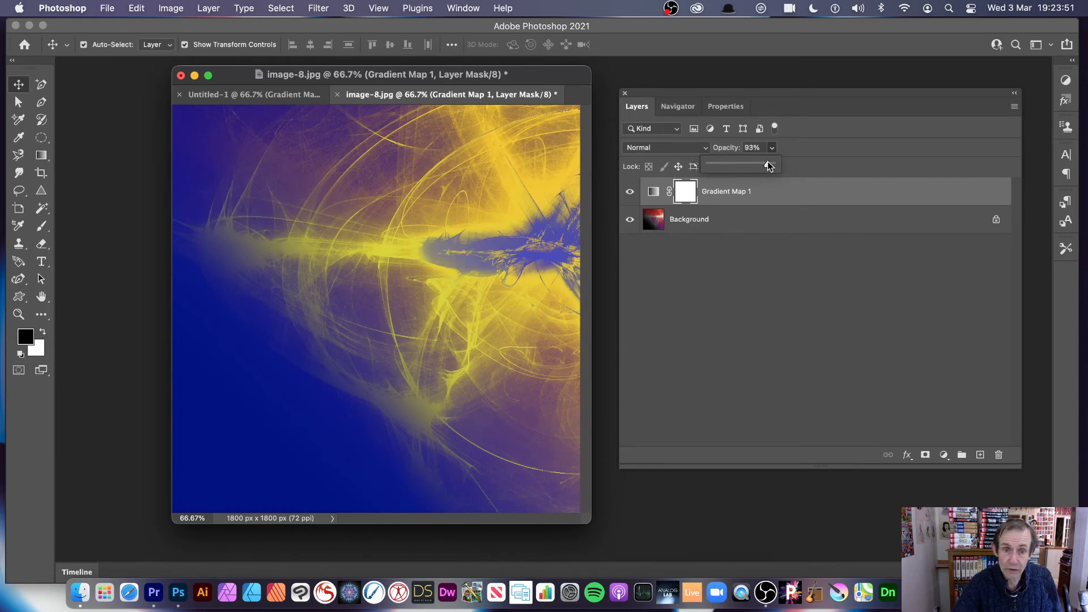
drag(769, 165, 773, 165)
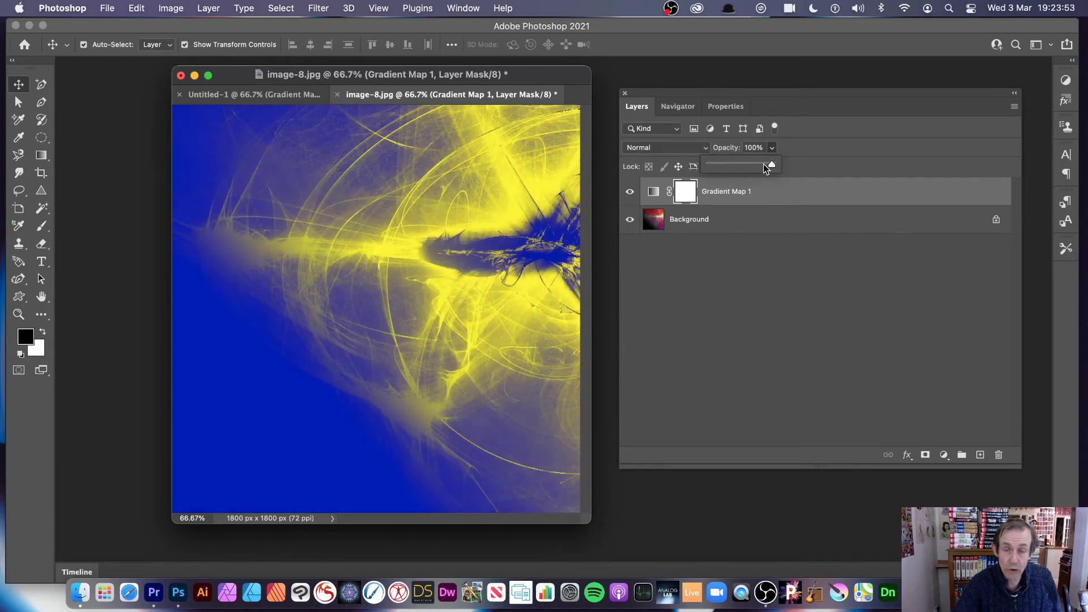
- Try the Difference and Exclusion blend modes, then undo back to Normal
click(657, 148)
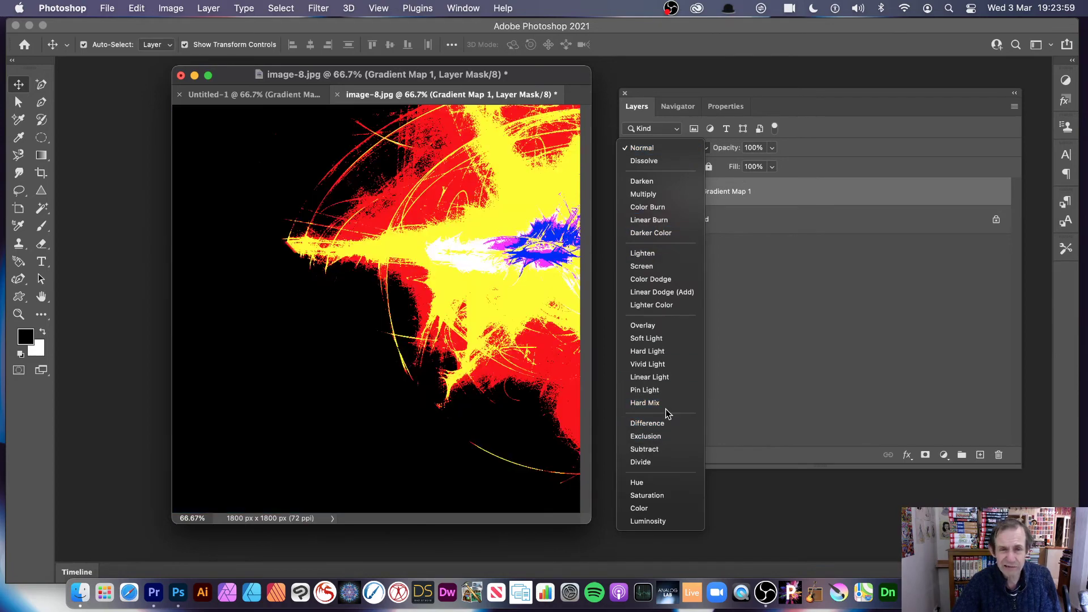
click(667, 425)
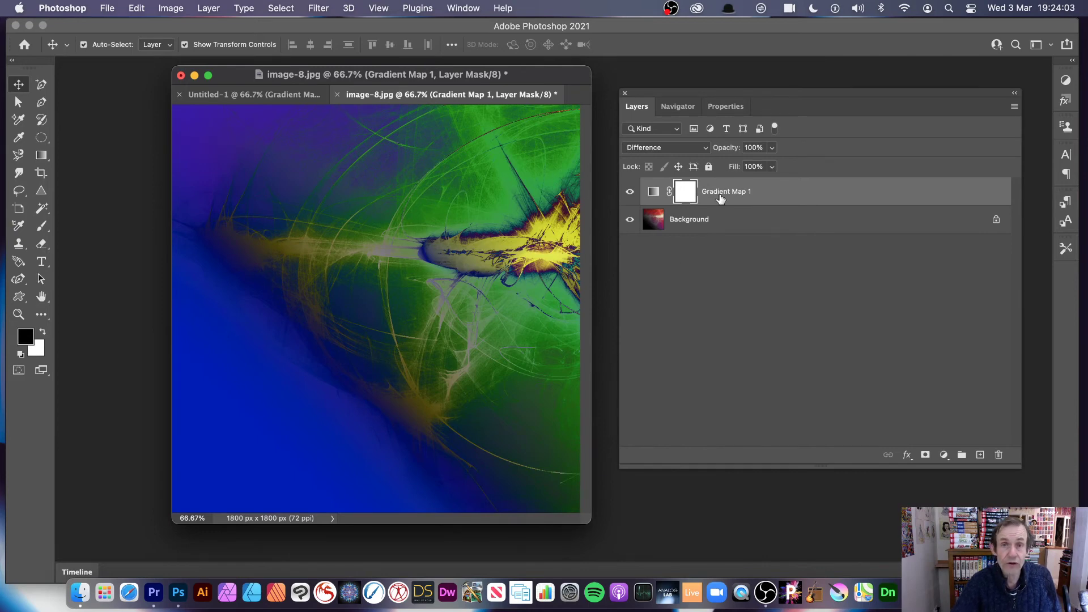
click(669, 148)
click(666, 161)
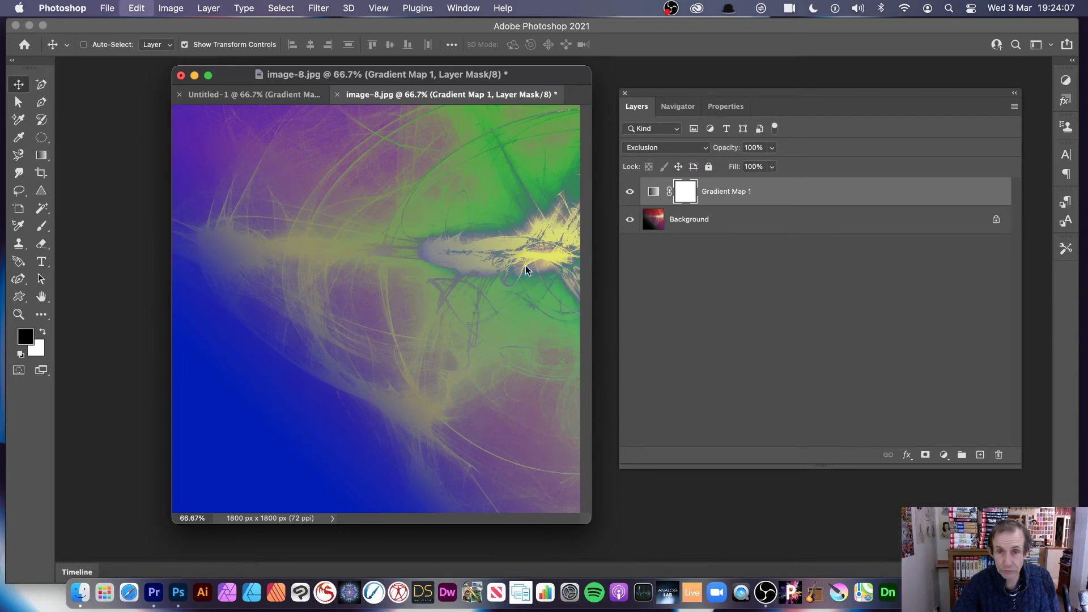
key(super+z)
key(super+z)
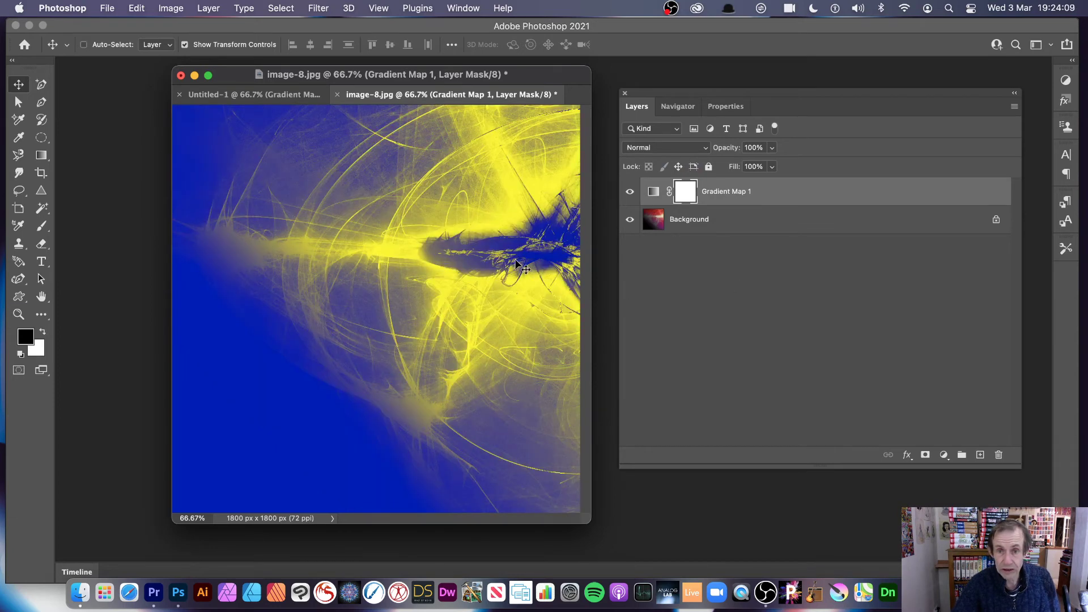
key(super+z)
key(super+z)
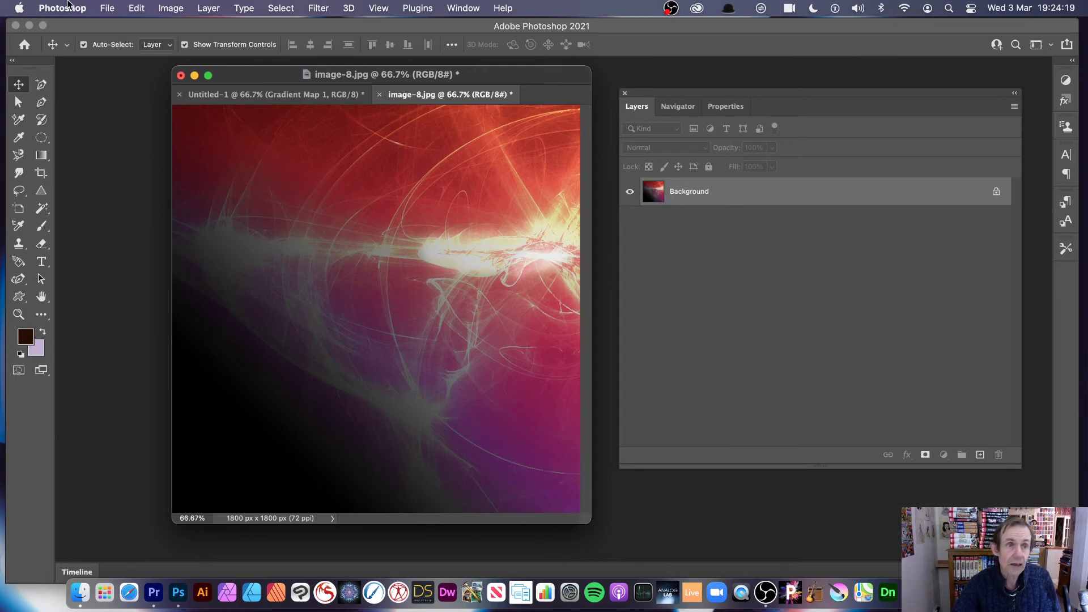
- Convert the Background into a smart object
click(219, 7)
mouse_move(266, 265)
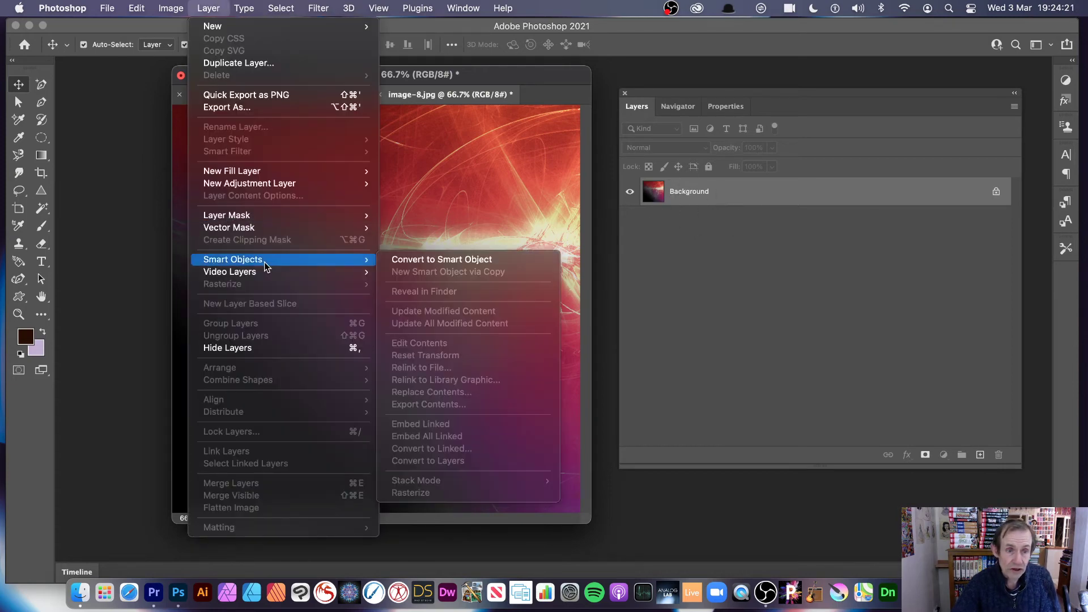
click(440, 259)
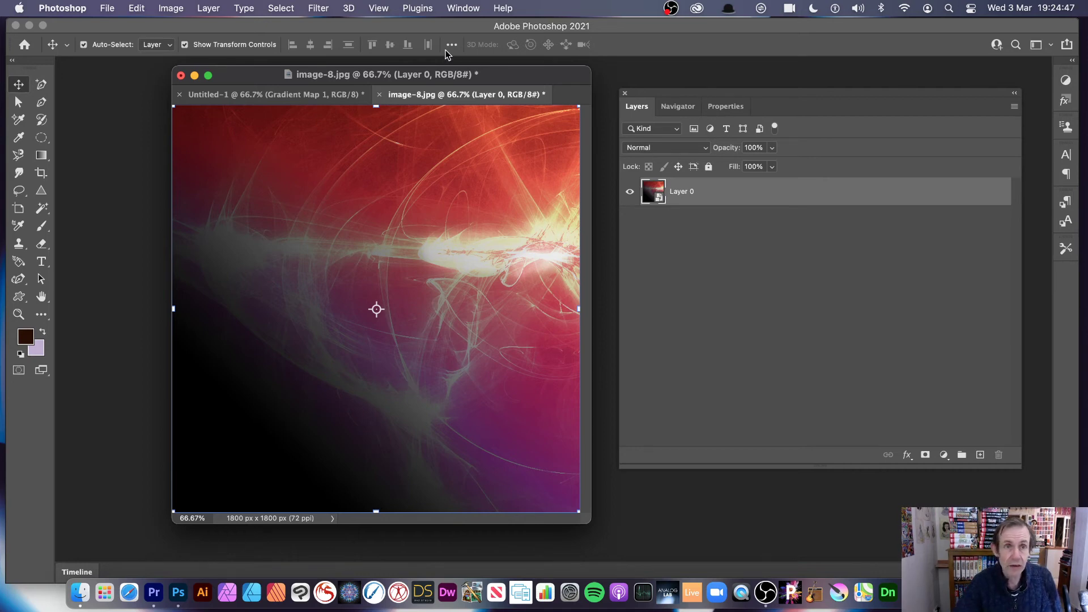
- Apply a Gaussian Blur smart filter with a 61.9-pixel radius
click(317, 8)
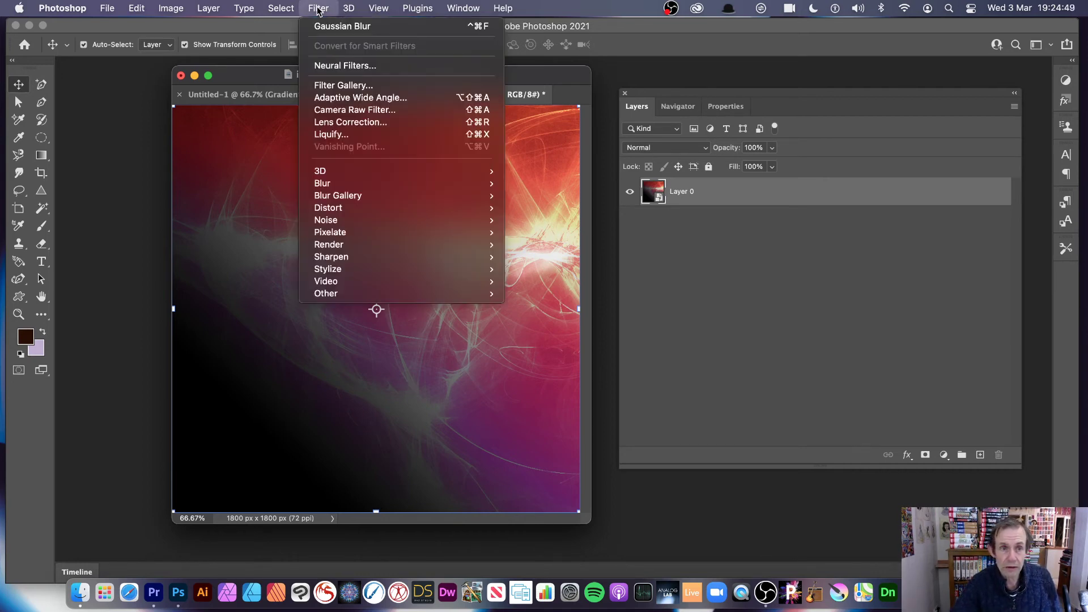
mouse_move(337, 176)
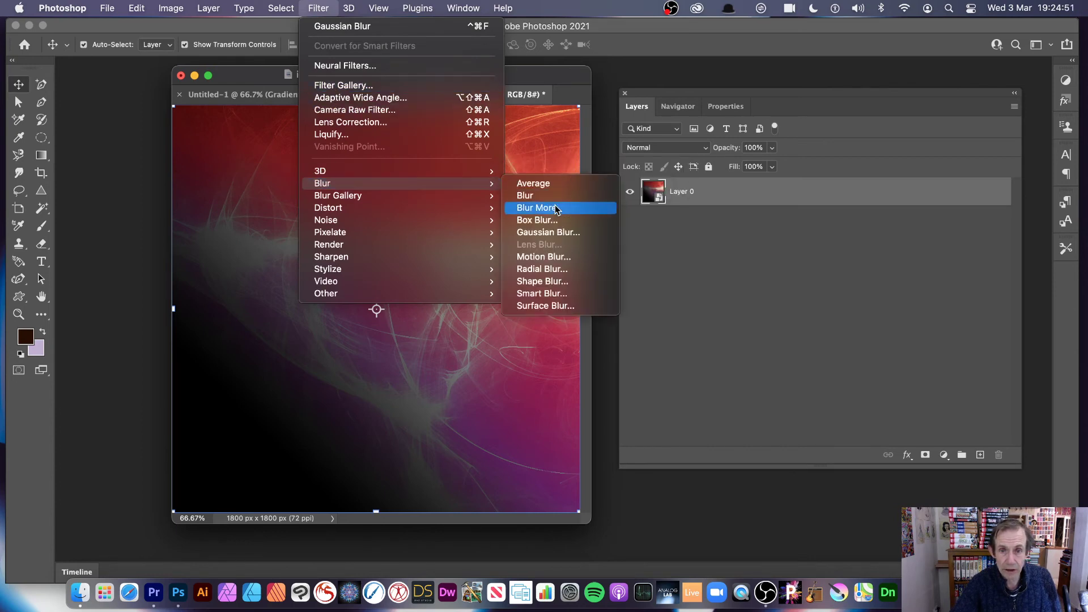
click(578, 233)
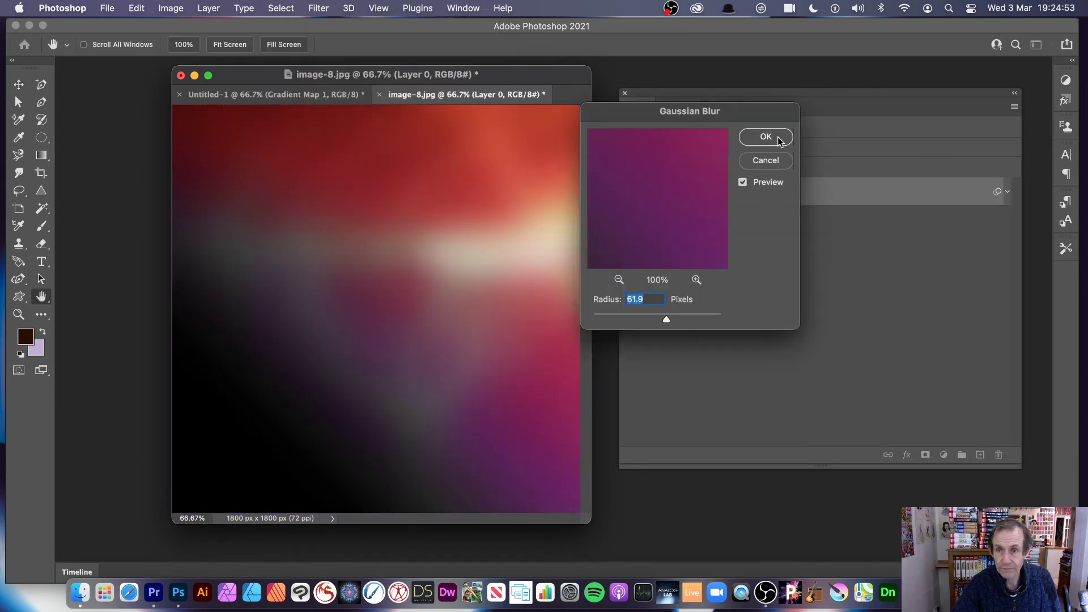
click(772, 138)
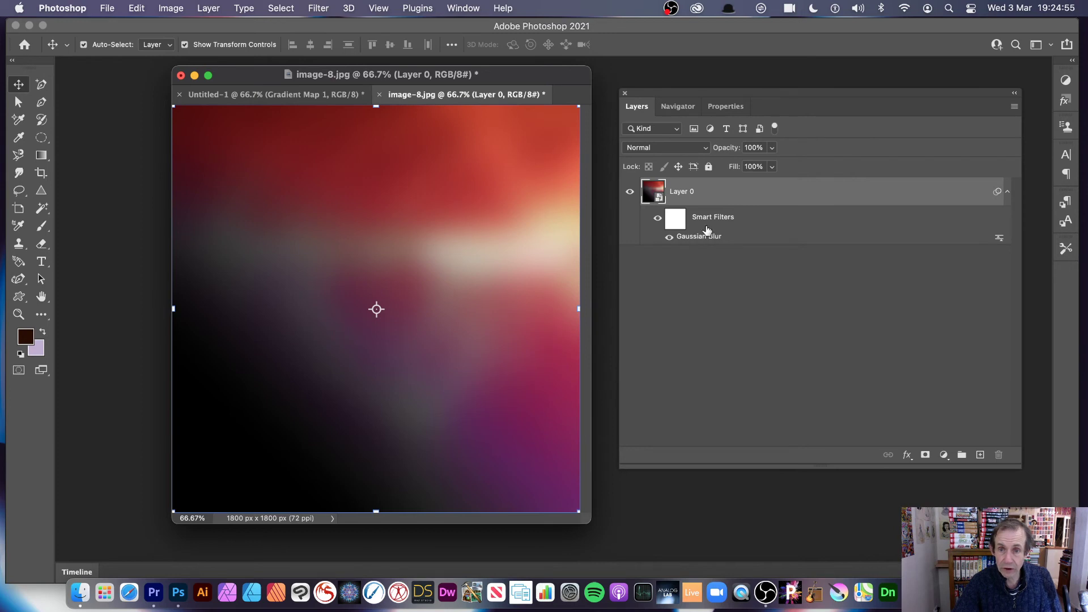
- Browse the Image and Layer menus, ending on the Image > Adjustments submenu
click(170, 8)
mouse_move(176, 45)
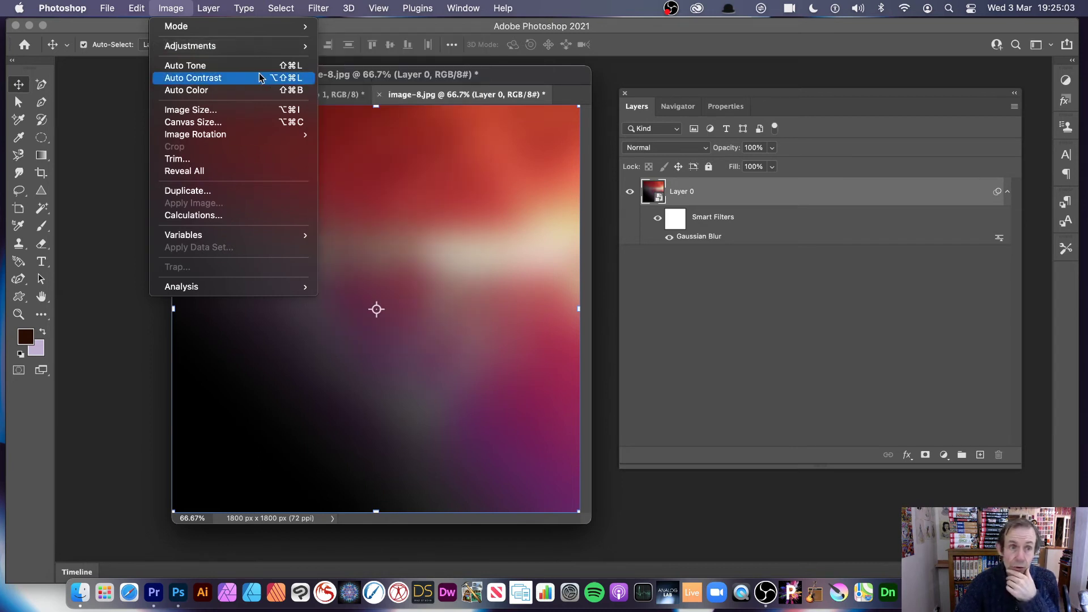
mouse_move(213, 13)
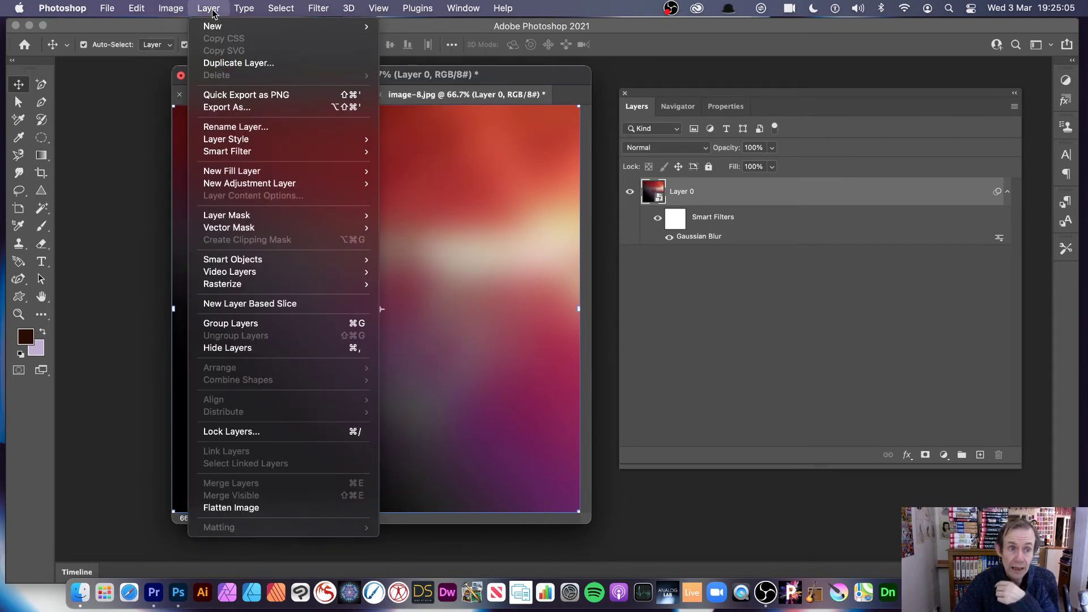
mouse_move(238, 183)
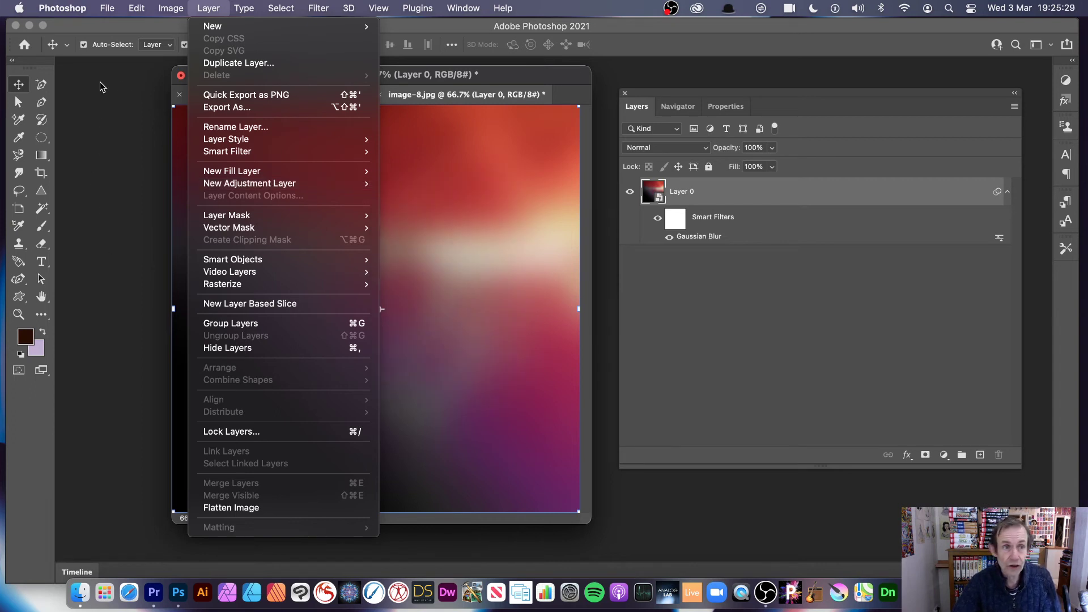
mouse_move(163, 13)
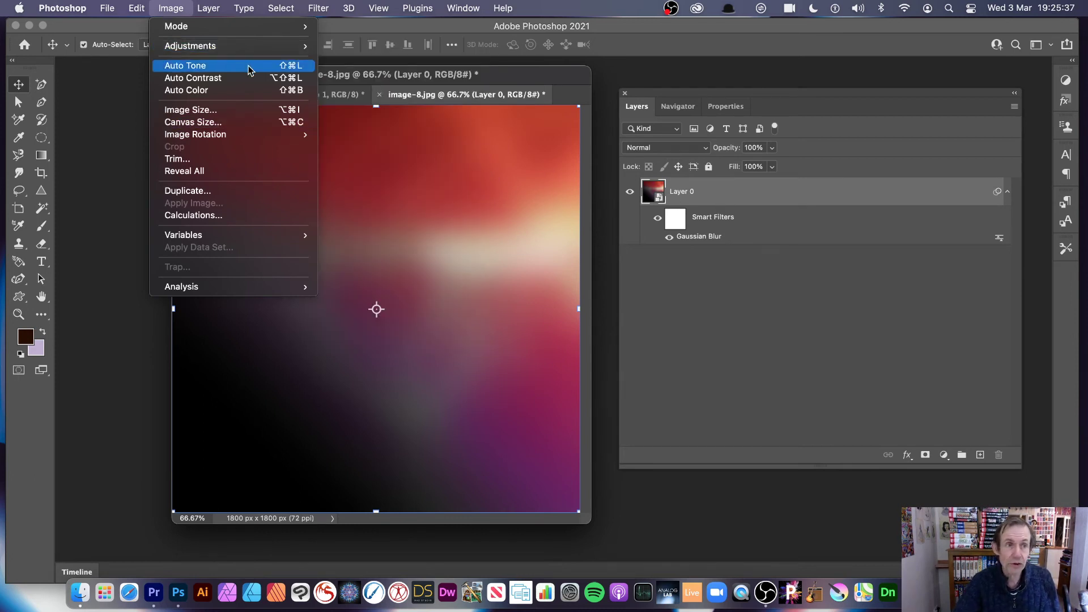
mouse_move(248, 52)
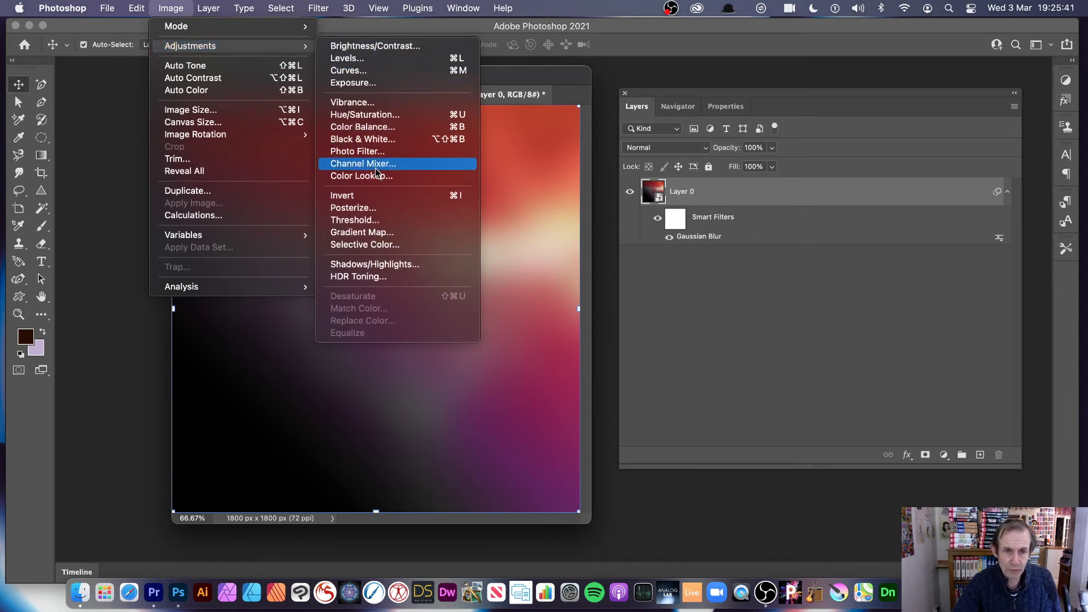
- Apply a Gradient Map smart filter with a Legacy Default gradient
click(365, 230)
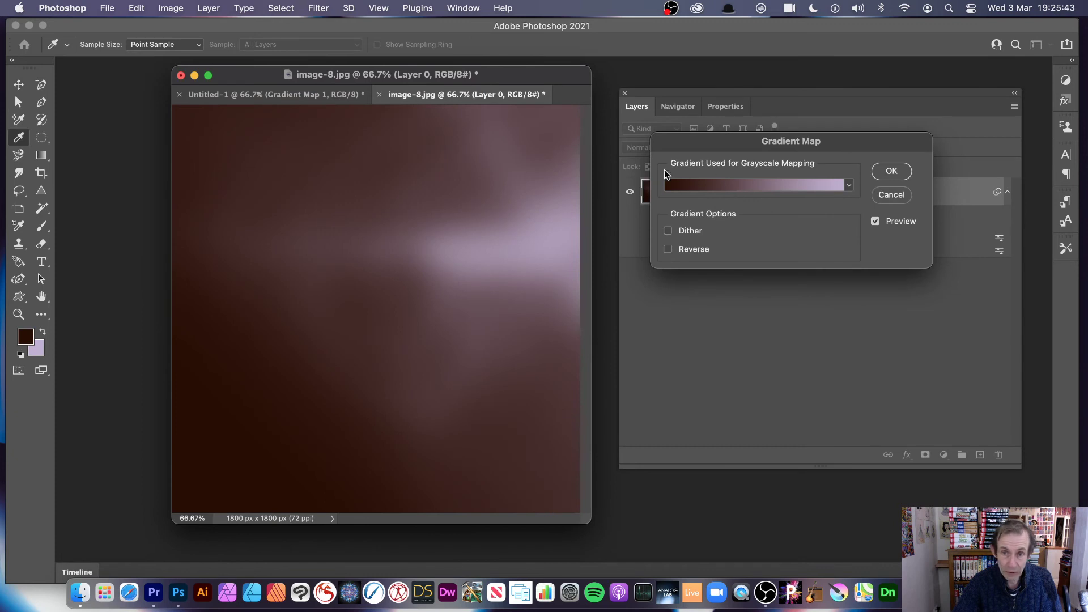
click(849, 187)
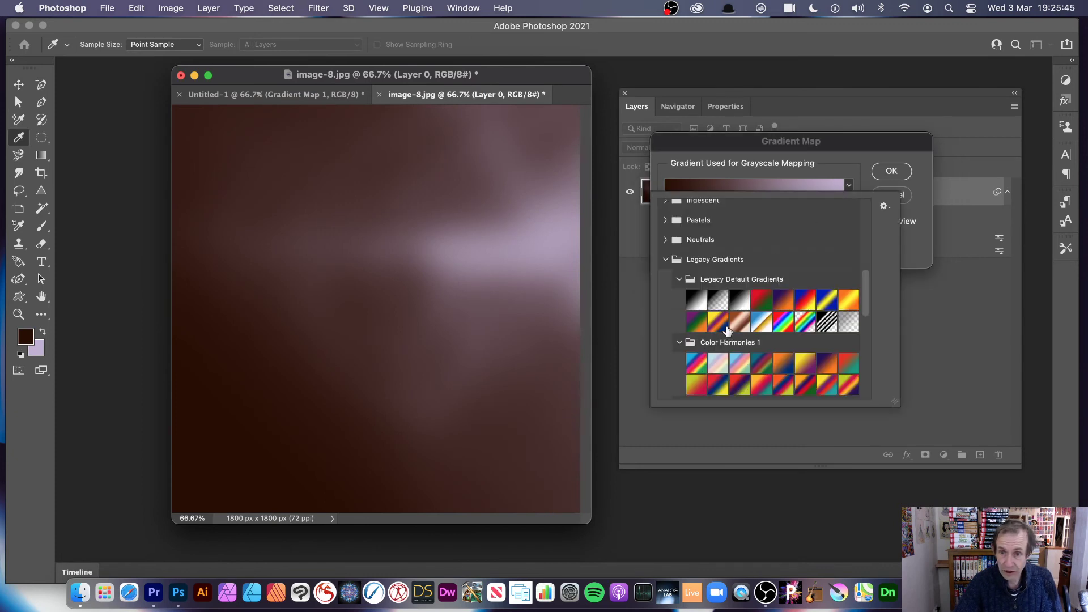
click(719, 321)
drag(712, 153, 805, 163)
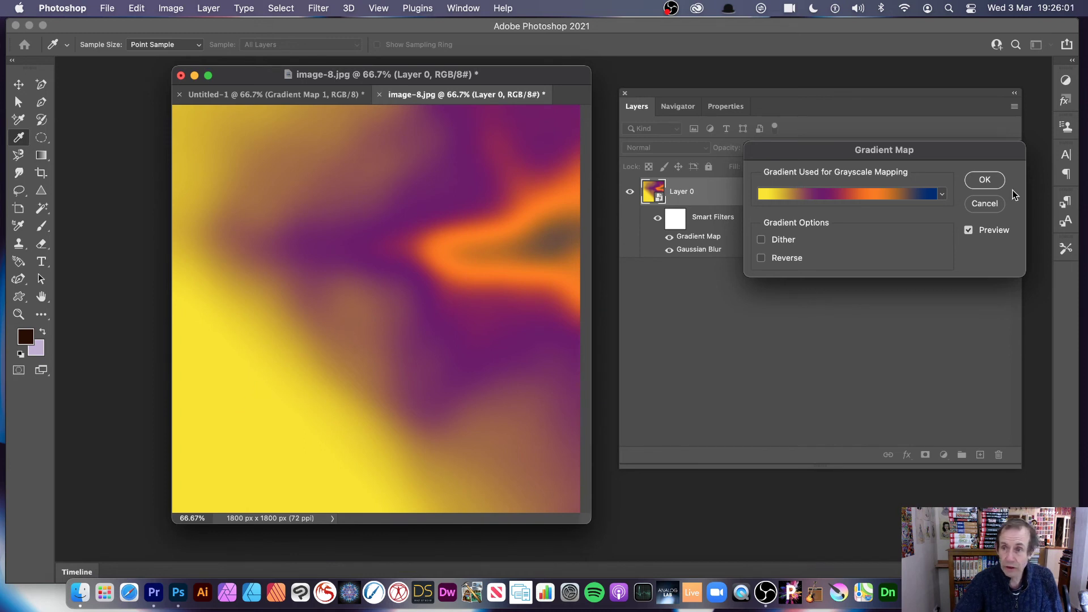
click(985, 179)
key(v)
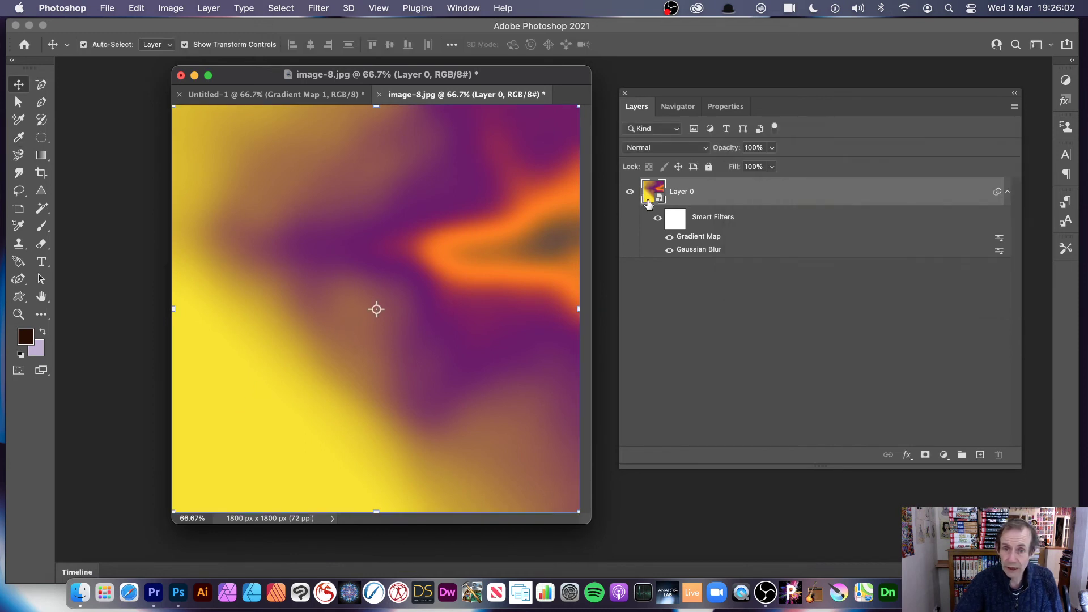
- Toggle the Gradient Map and Gaussian Blur smart filters off and on to compare
click(670, 240)
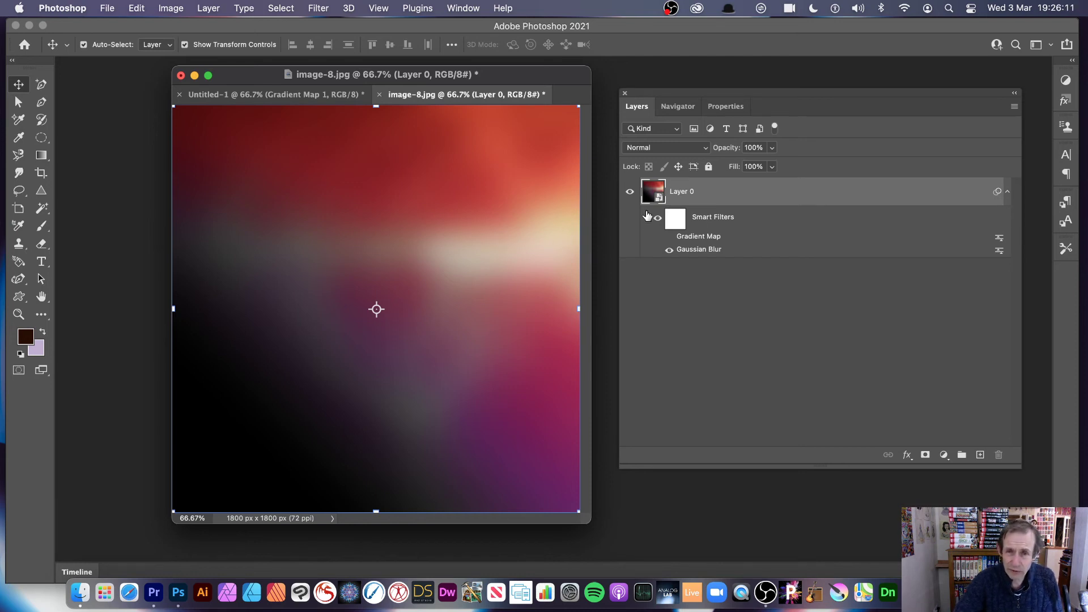
click(670, 239)
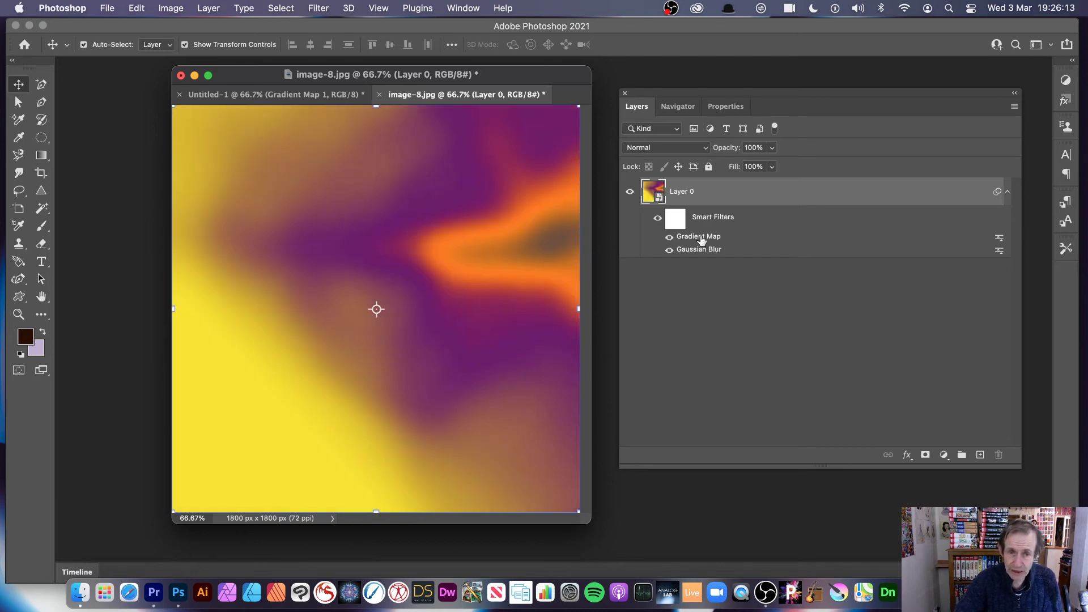
click(670, 238)
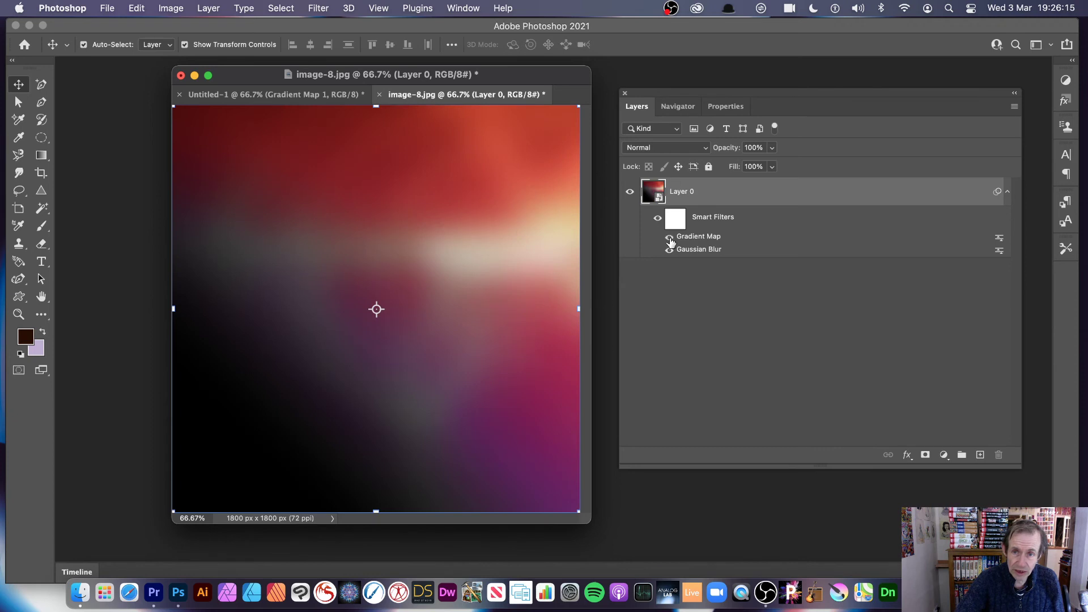
click(669, 238)
click(671, 239)
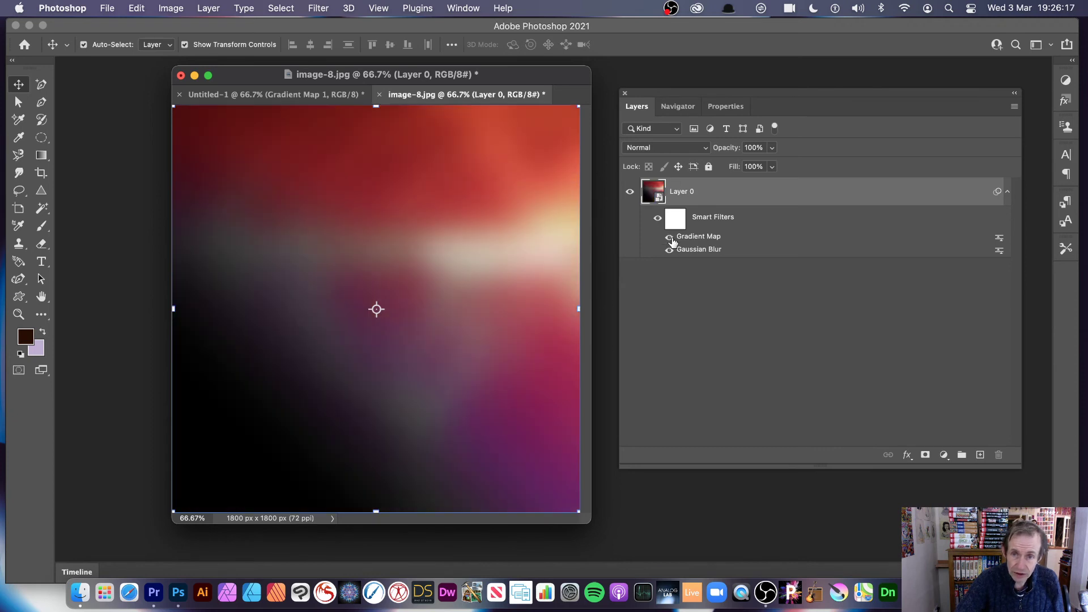
click(670, 238)
click(670, 250)
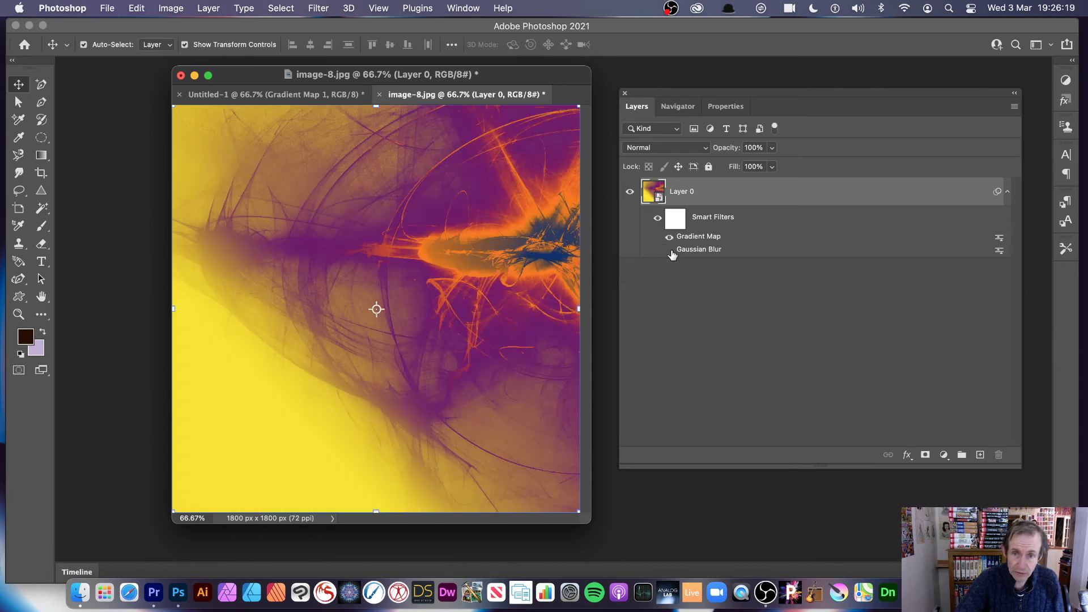
click(669, 251)
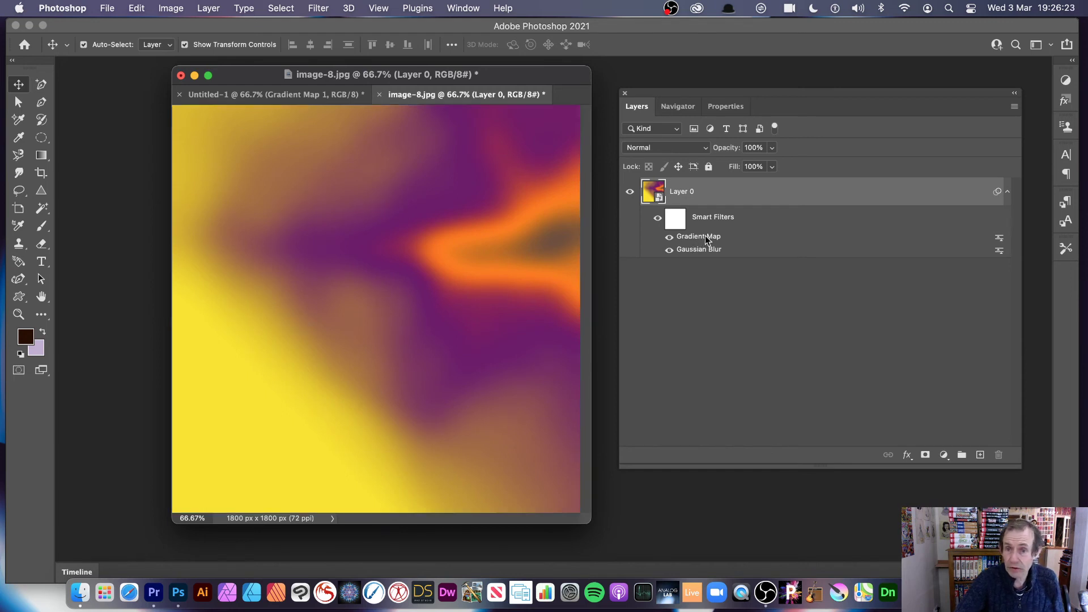
- Reopen the Gradient Map smart filter and browse Legacy and Color Harmonies gradients
double_click(703, 237)
drag(918, 148, 882, 191)
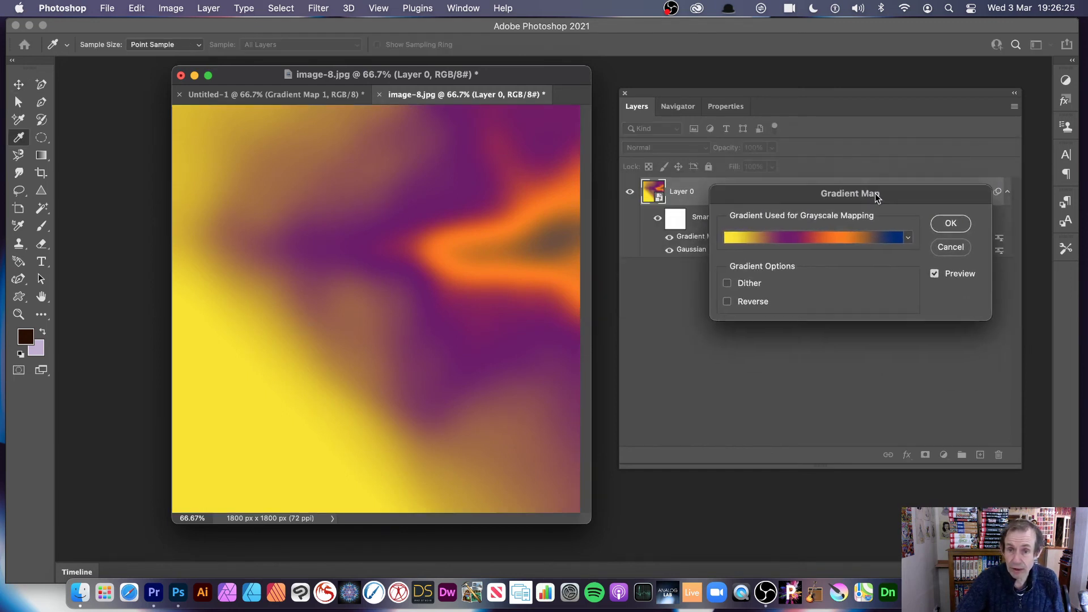
click(907, 241)
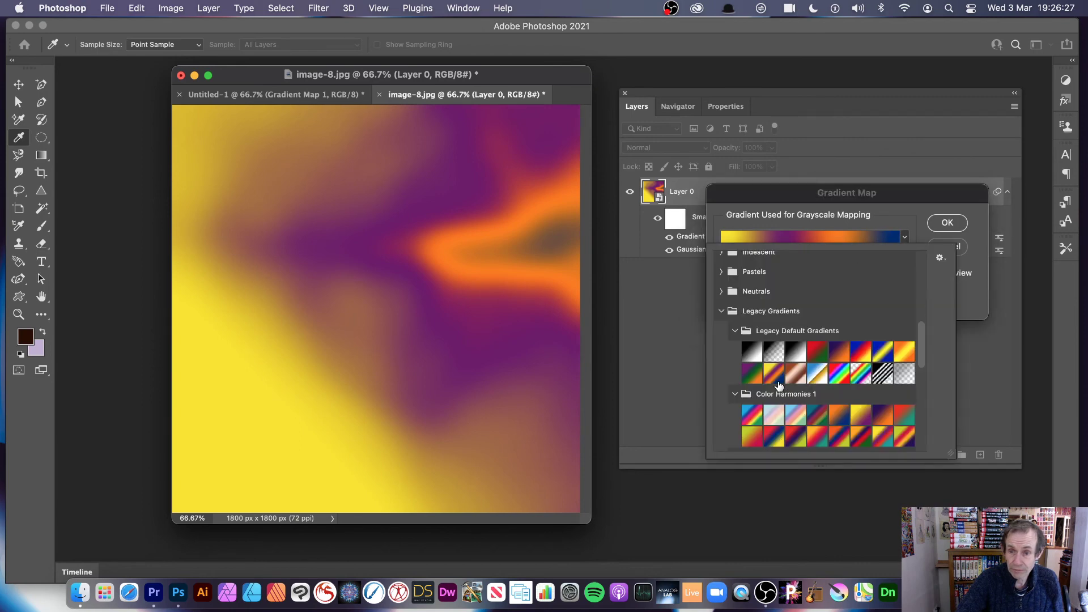
click(774, 374)
click(793, 416)
click(817, 436)
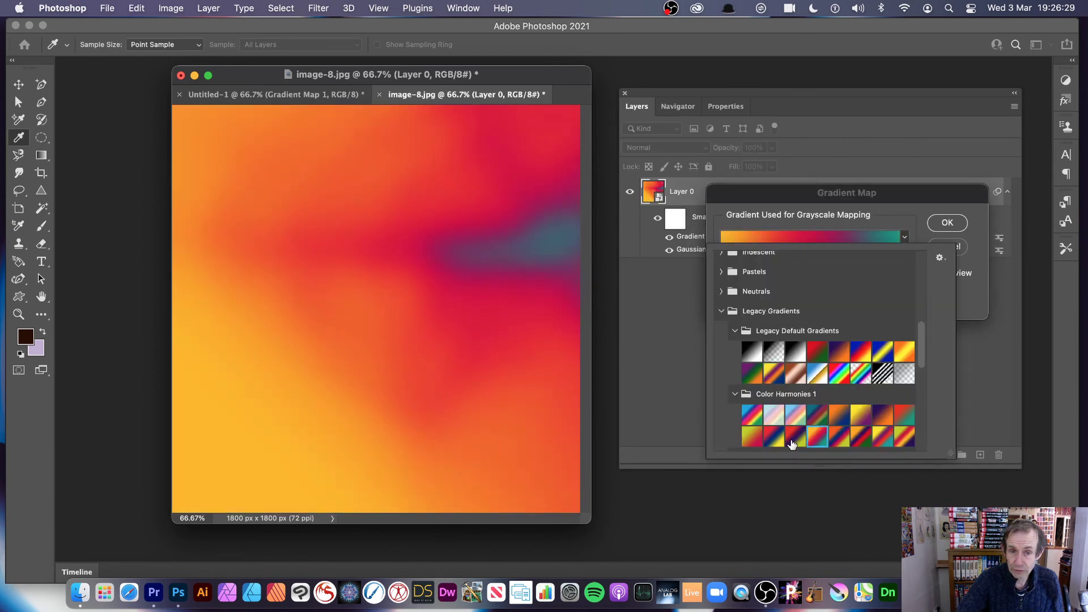
click(834, 441)
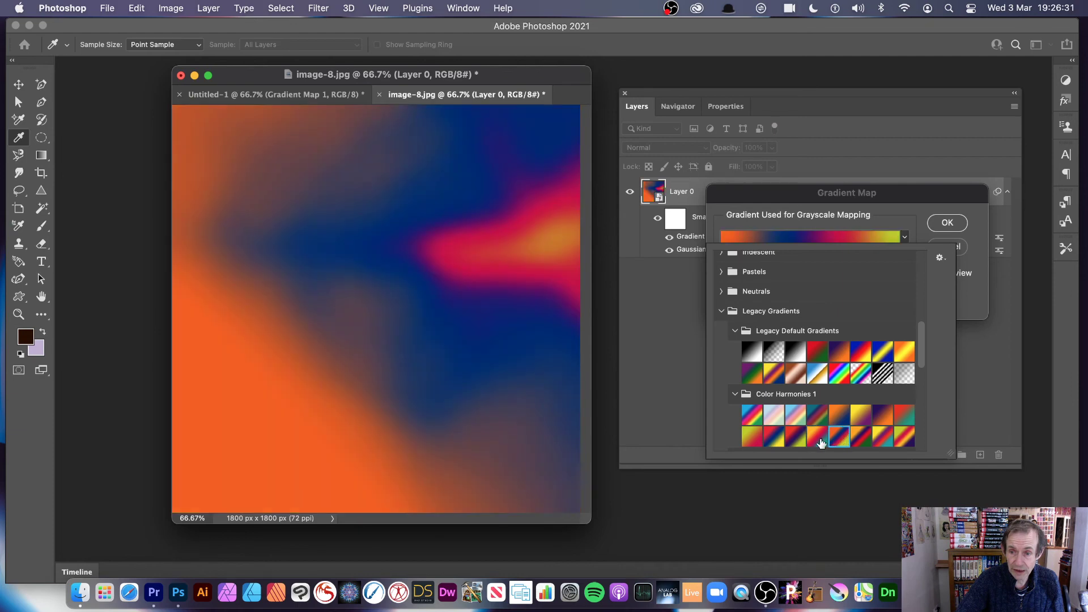
- Settle on the yellow-to-purple gradient and confirm the Gradient Map change
click(796, 440)
click(822, 442)
click(841, 420)
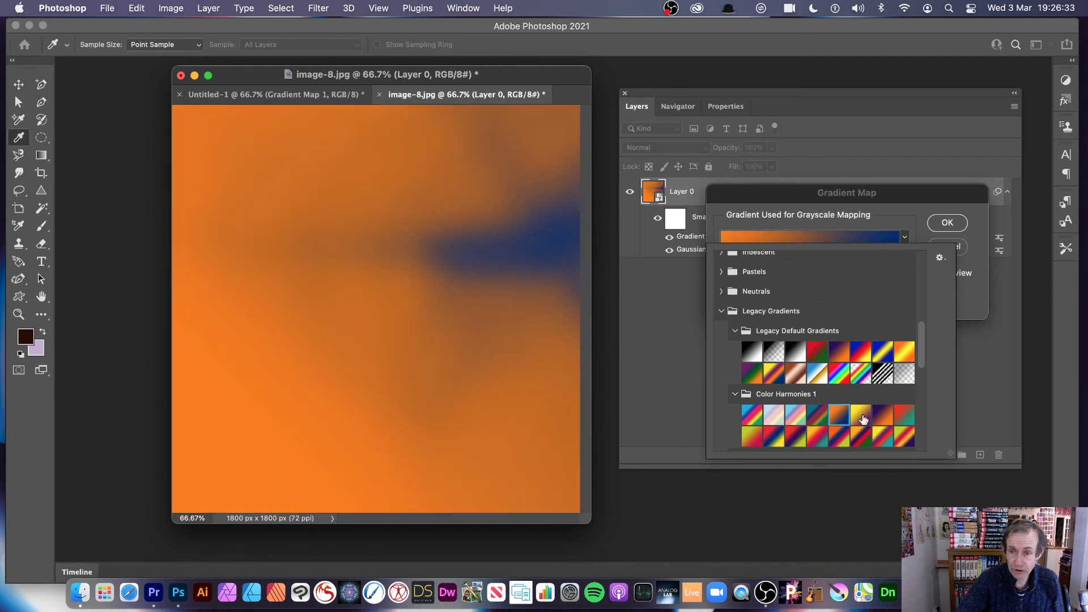
click(861, 416)
click(974, 304)
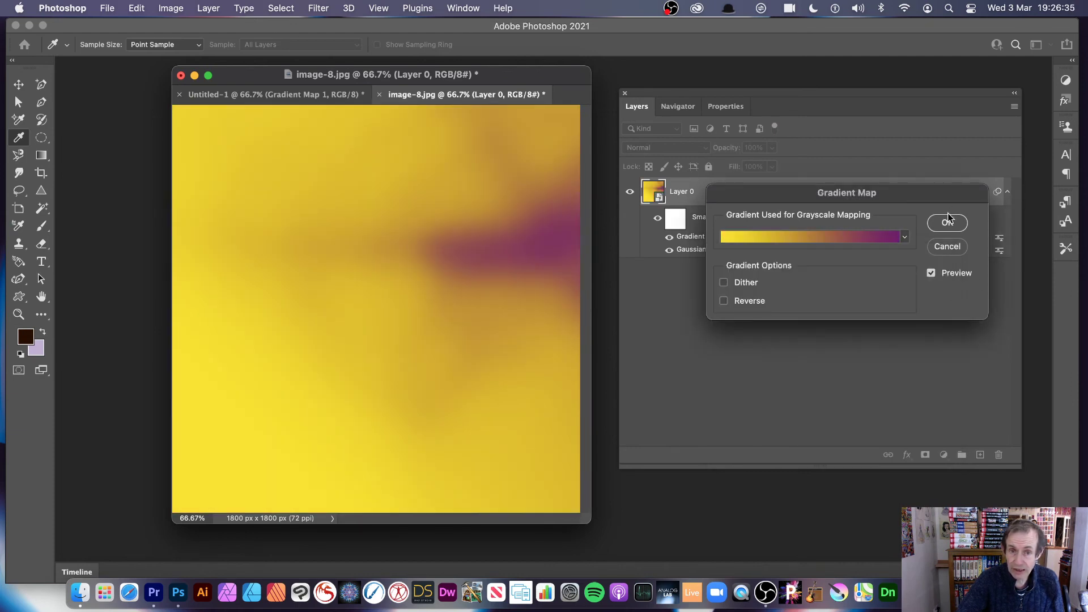
click(948, 222)
key(v)
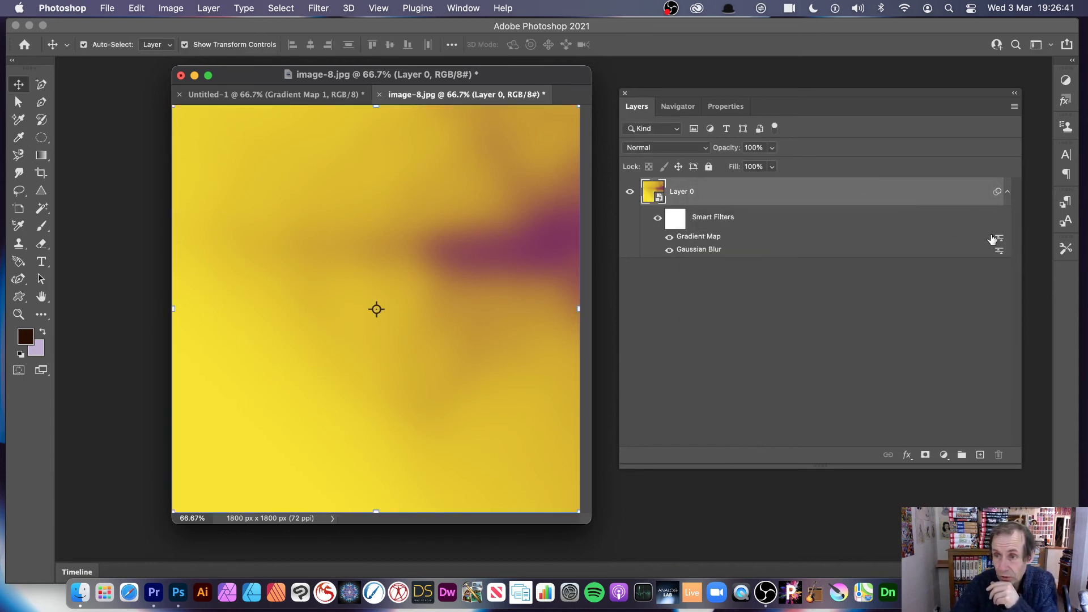
- Open the Gradient Map filter's blending options and test lower opacity, restoring 100%
drag(918, 95, 701, 97)
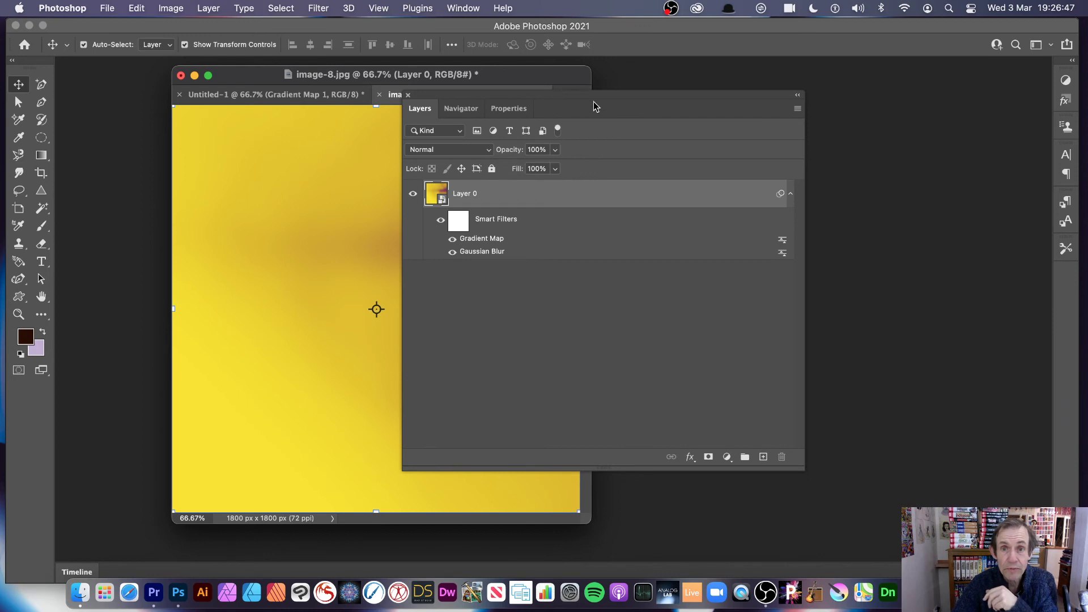
drag(596, 97, 711, 100)
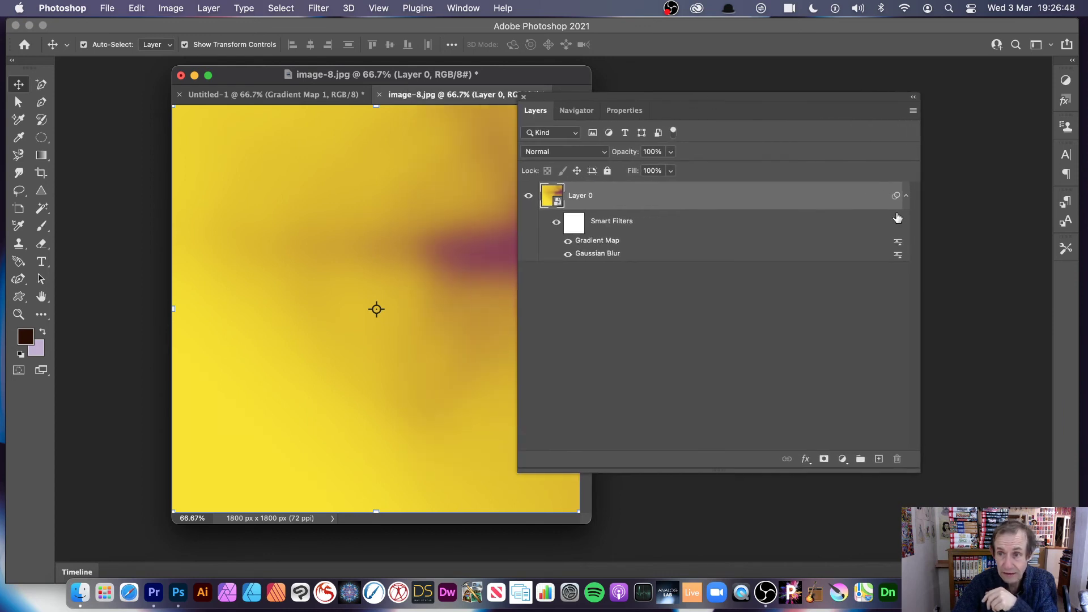
double_click(898, 245)
drag(750, 195, 829, 183)
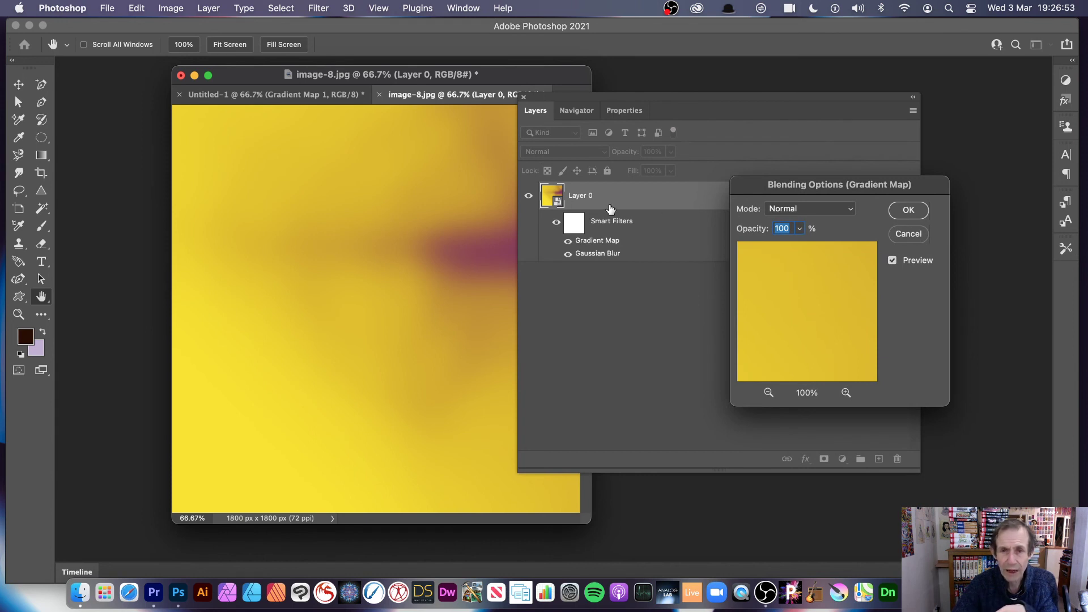
click(801, 230)
drag(794, 246, 731, 250)
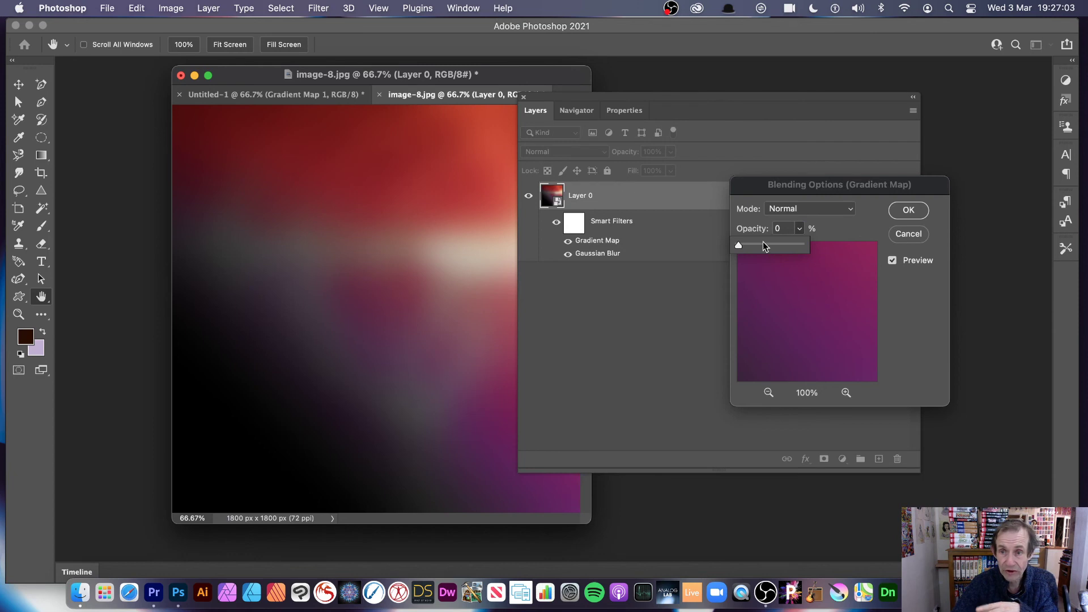
drag(739, 245, 841, 237)
- Set the Gradient Map filter's blend mode to Difference and confirm
click(826, 214)
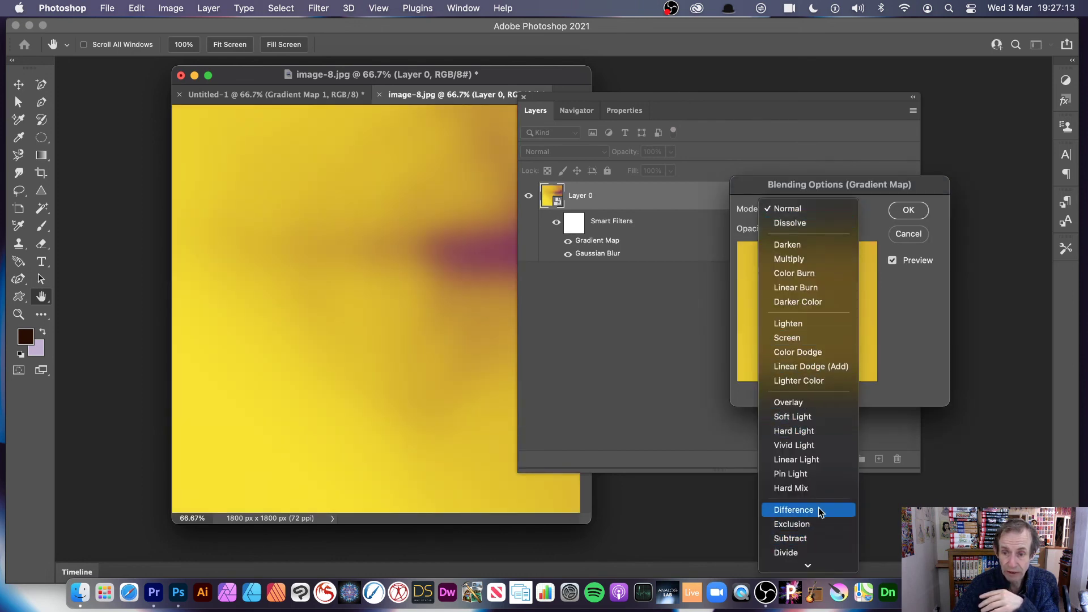
click(820, 513)
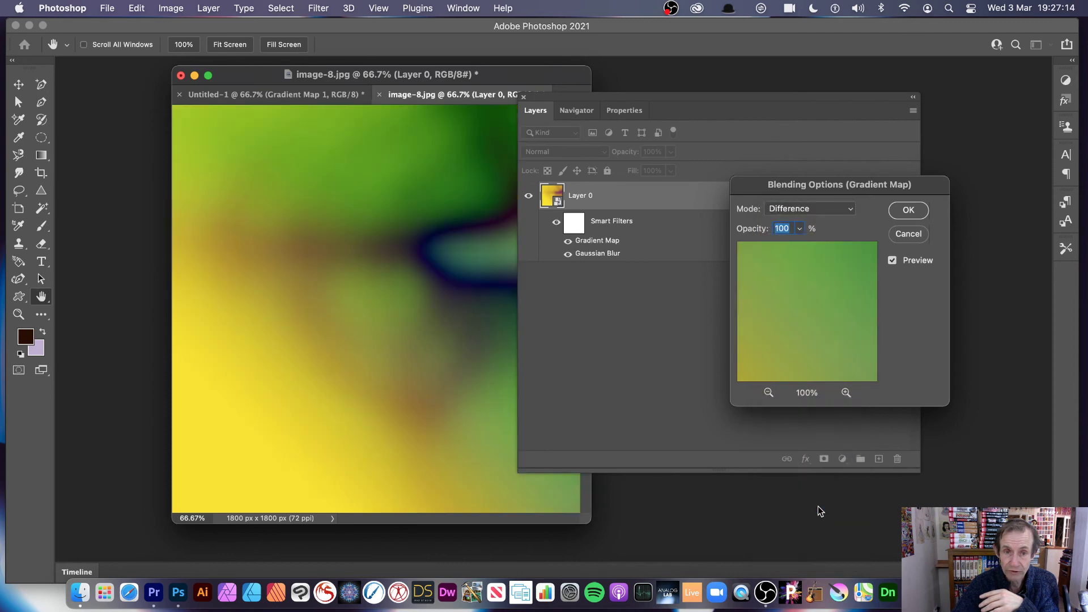
click(812, 210)
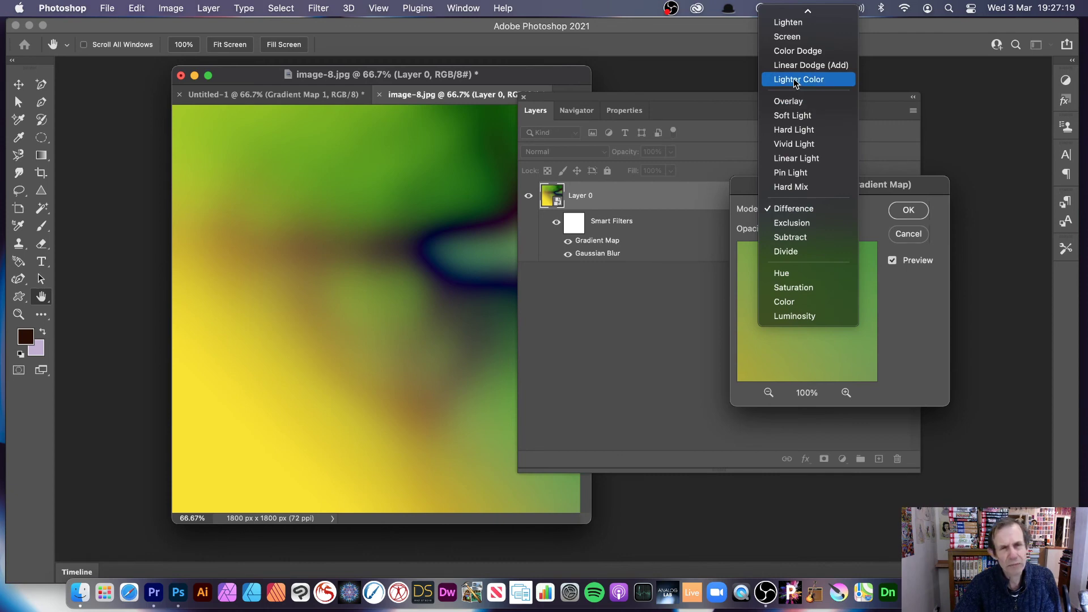
click(816, 209)
click(907, 210)
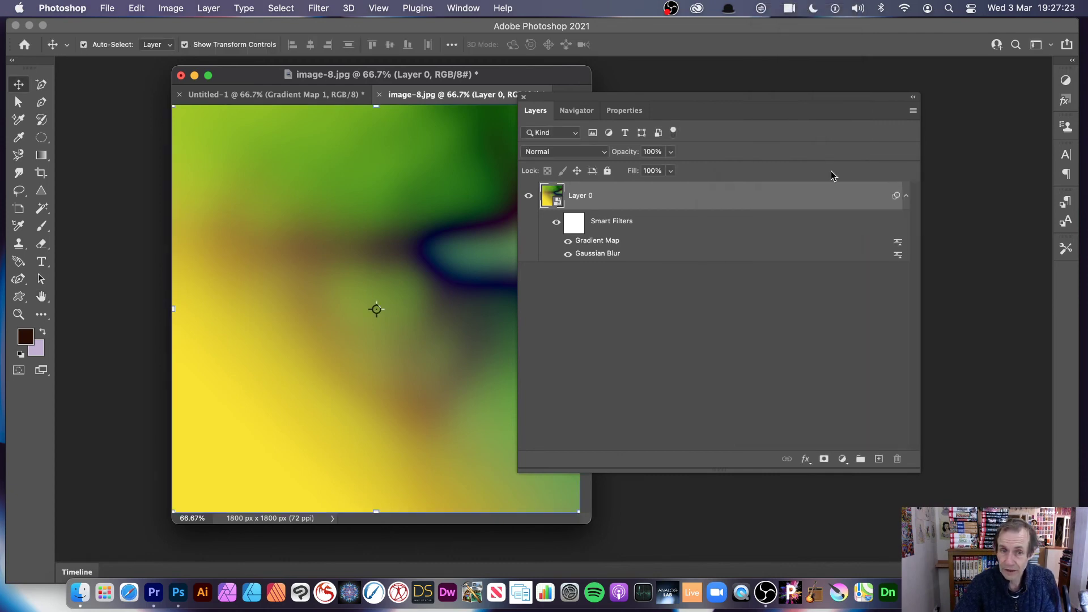
- Toggle the Gradient Map filter to compare, then deselect Layer 0
click(568, 243)
click(567, 243)
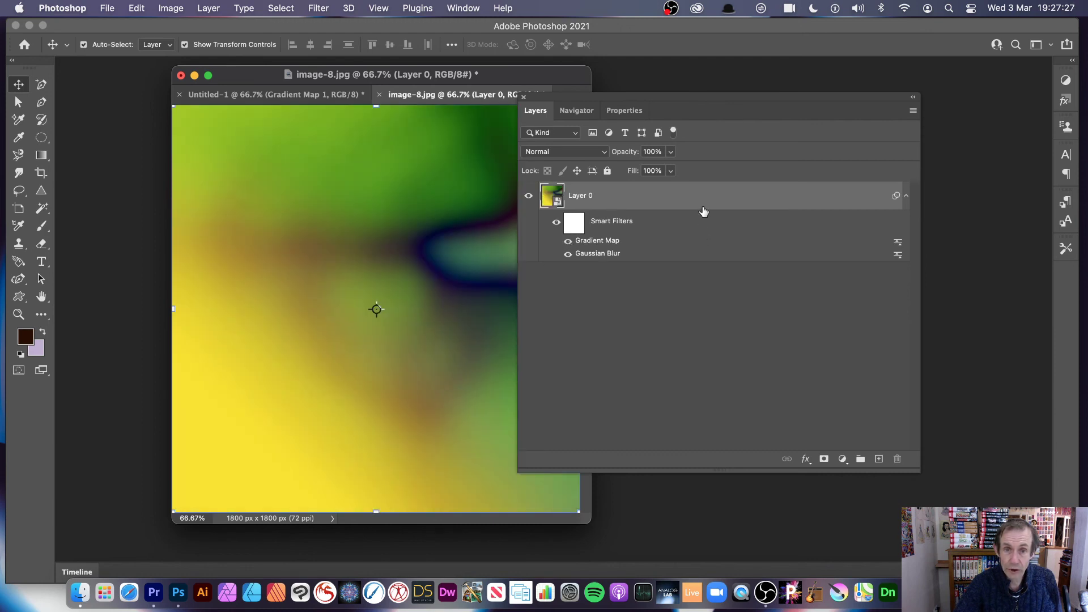
drag(590, 100, 664, 108)
click(680, 282)
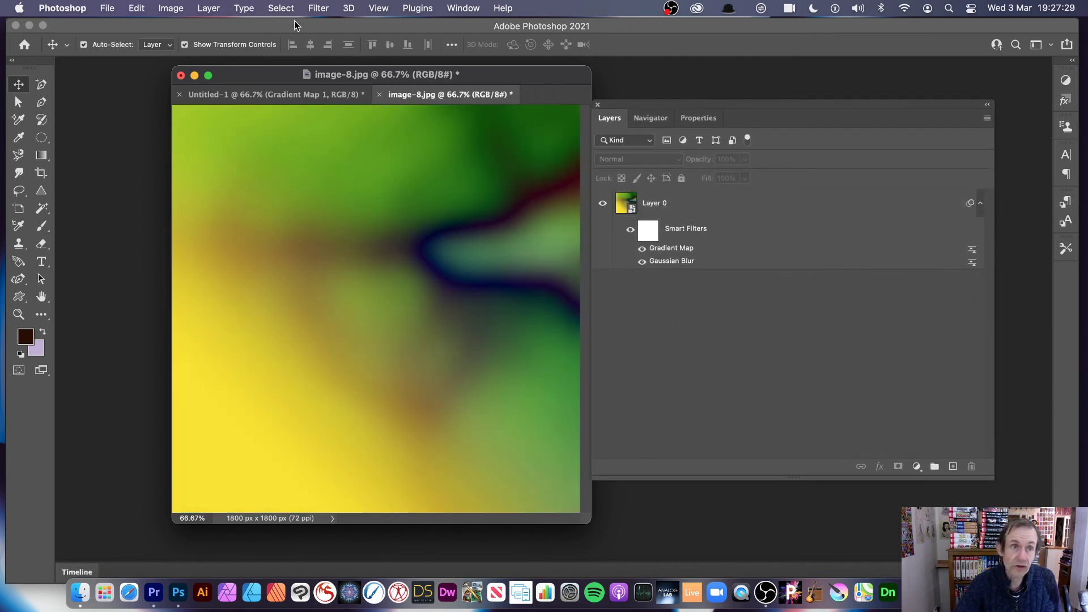
- Add a new Gradient Map 1 adjustment layer above Layer 0
click(208, 8)
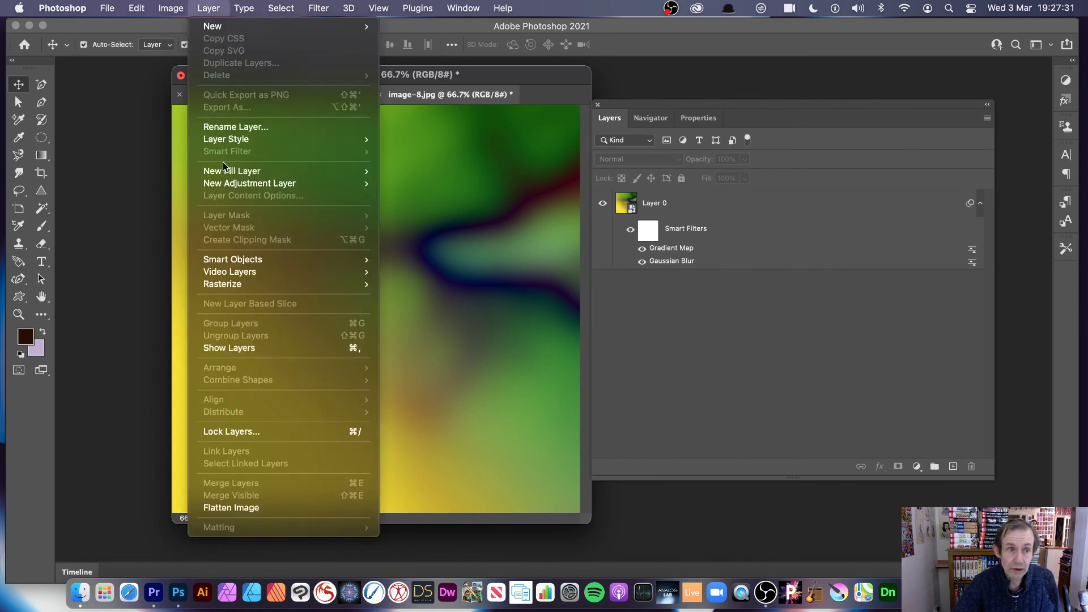
mouse_move(317, 183)
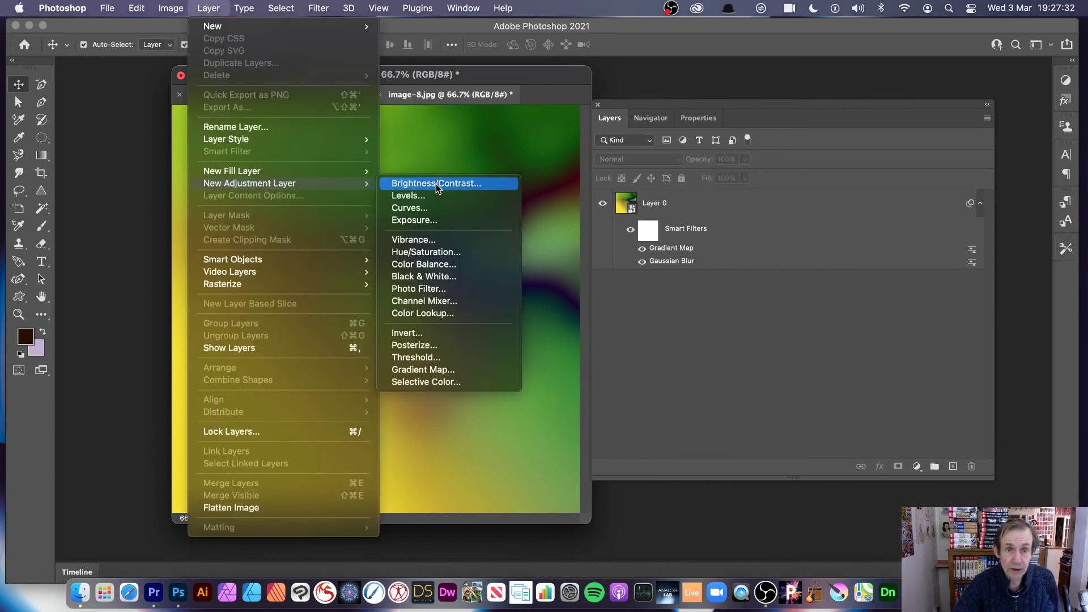
click(444, 369)
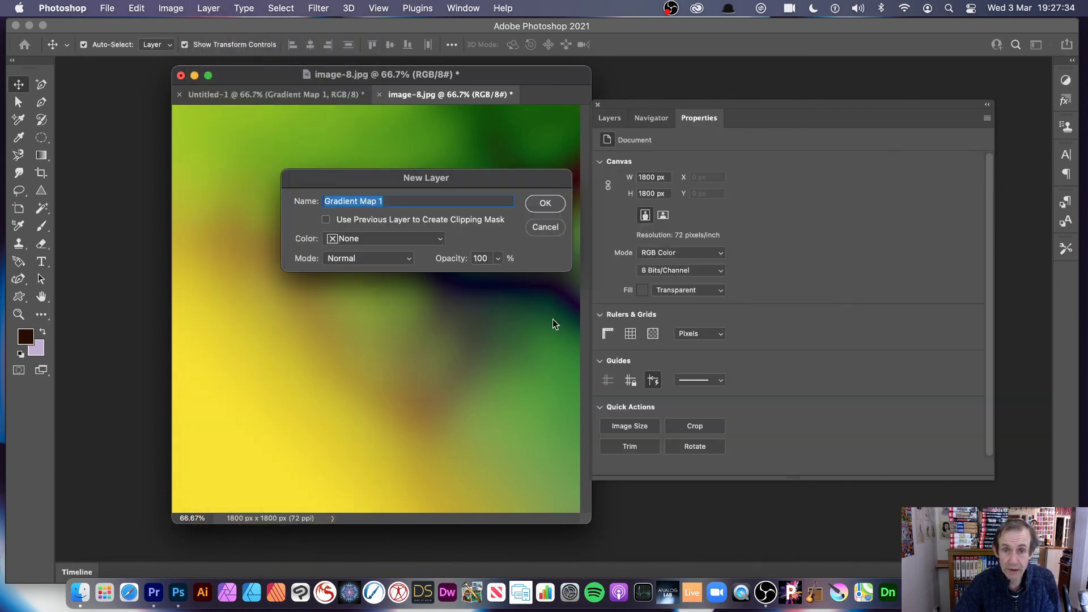
click(540, 205)
- Try several gradient presets and apply the orange, blue and purple Color Harmonies gradient
click(975, 168)
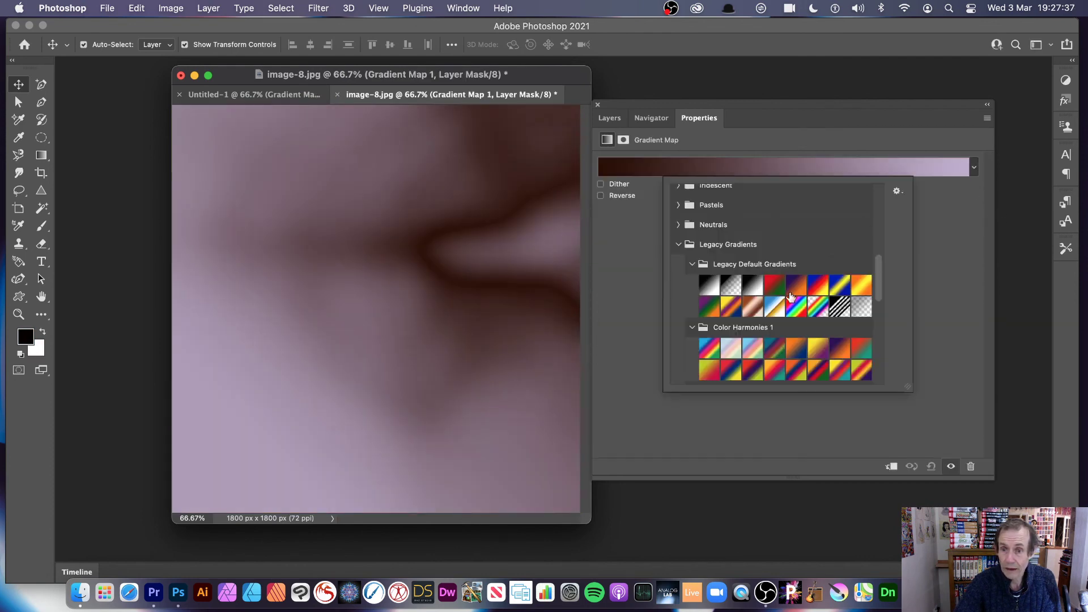
click(775, 291)
click(841, 292)
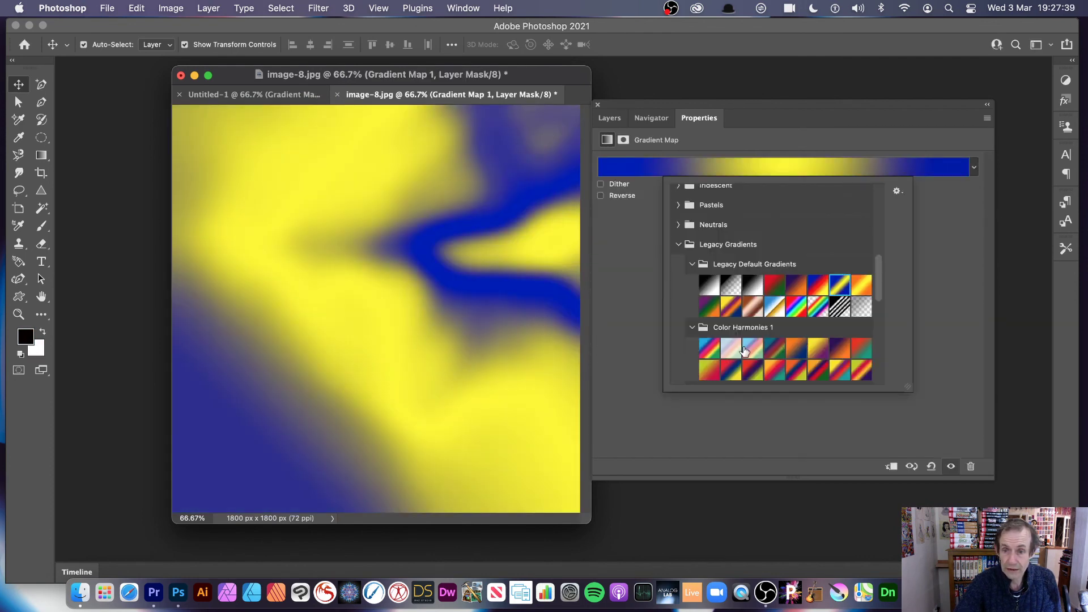
click(745, 351)
click(749, 376)
click(732, 369)
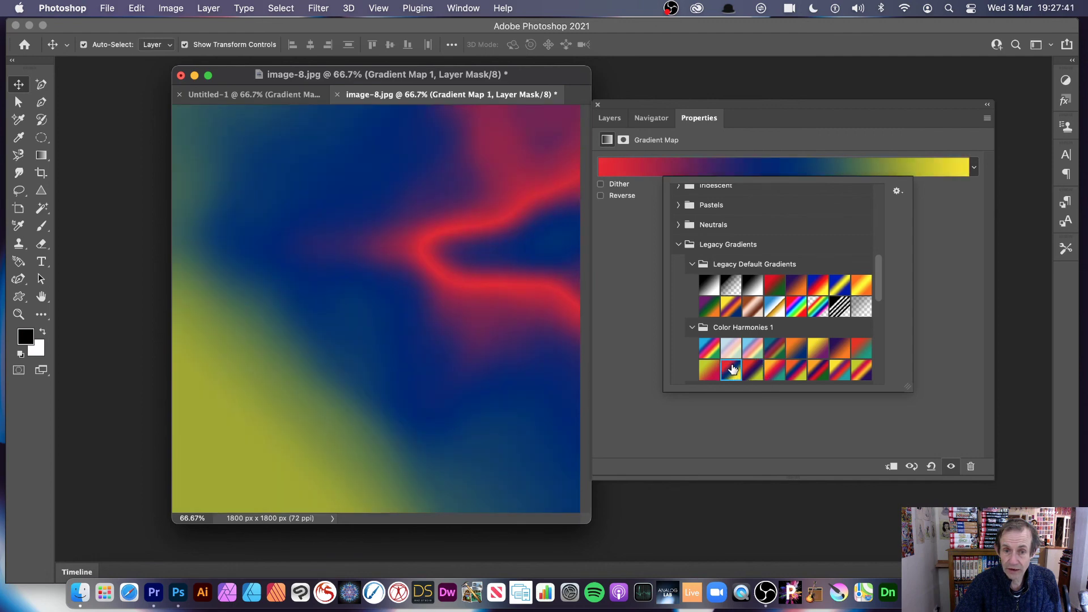
click(776, 371)
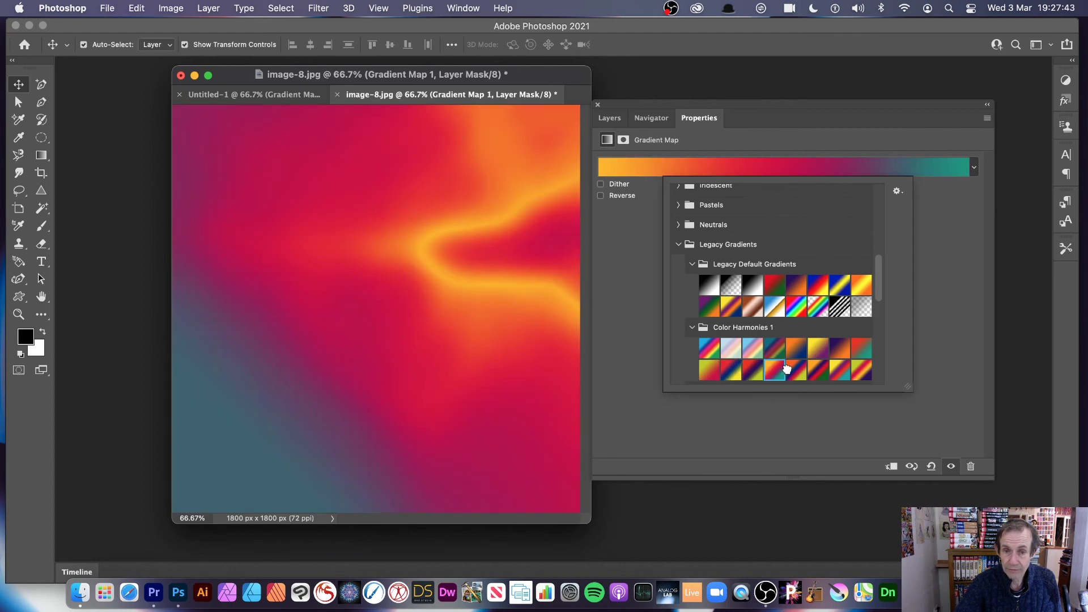
click(793, 370)
click(746, 143)
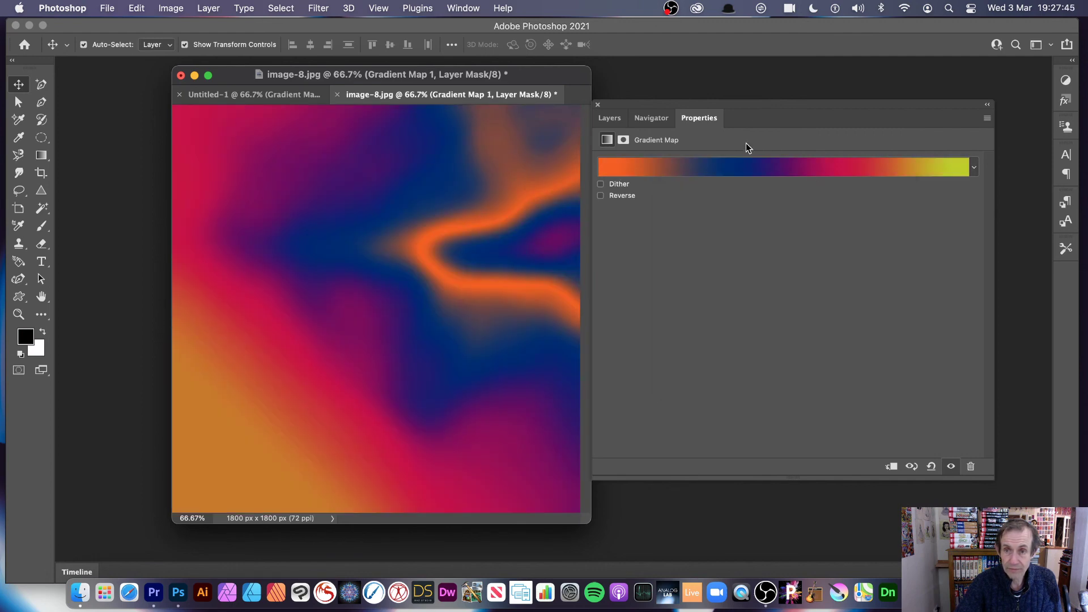
click(611, 117)
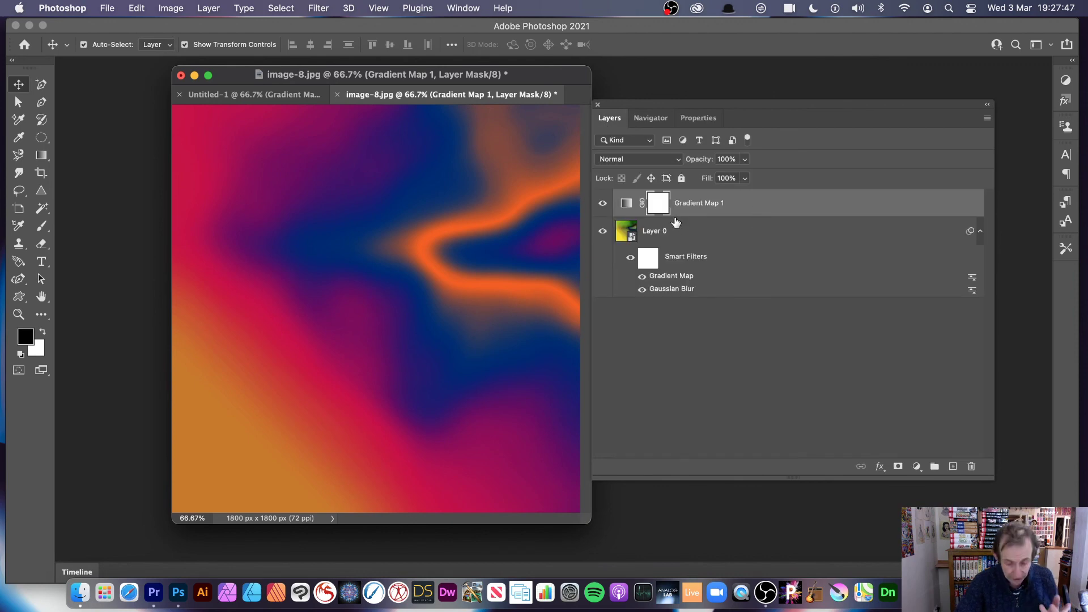
- Select both layers and merge them into one smart object
click(654, 233)
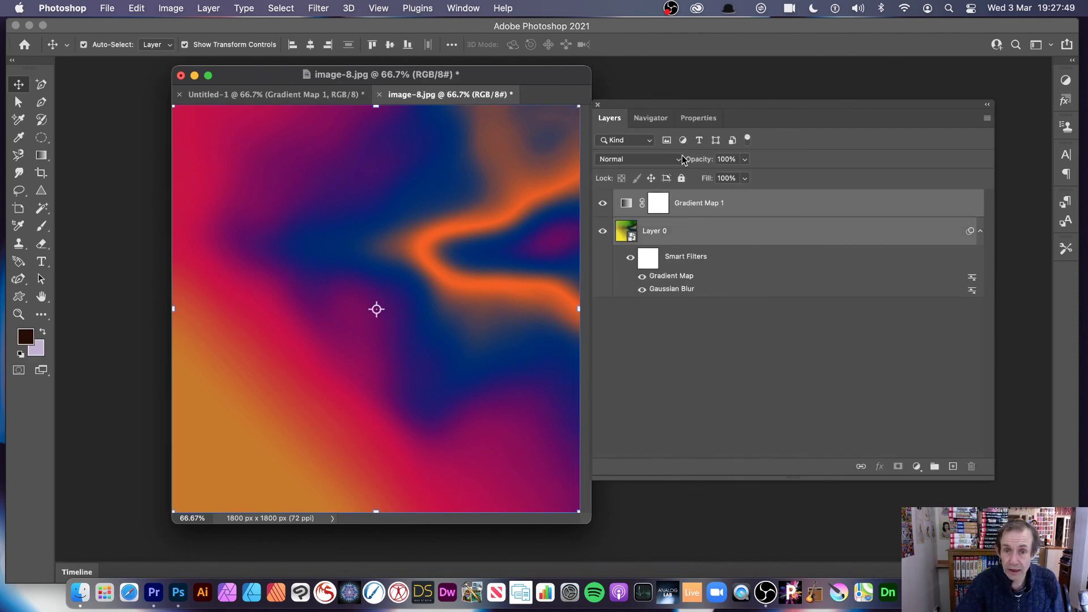
click(221, 8)
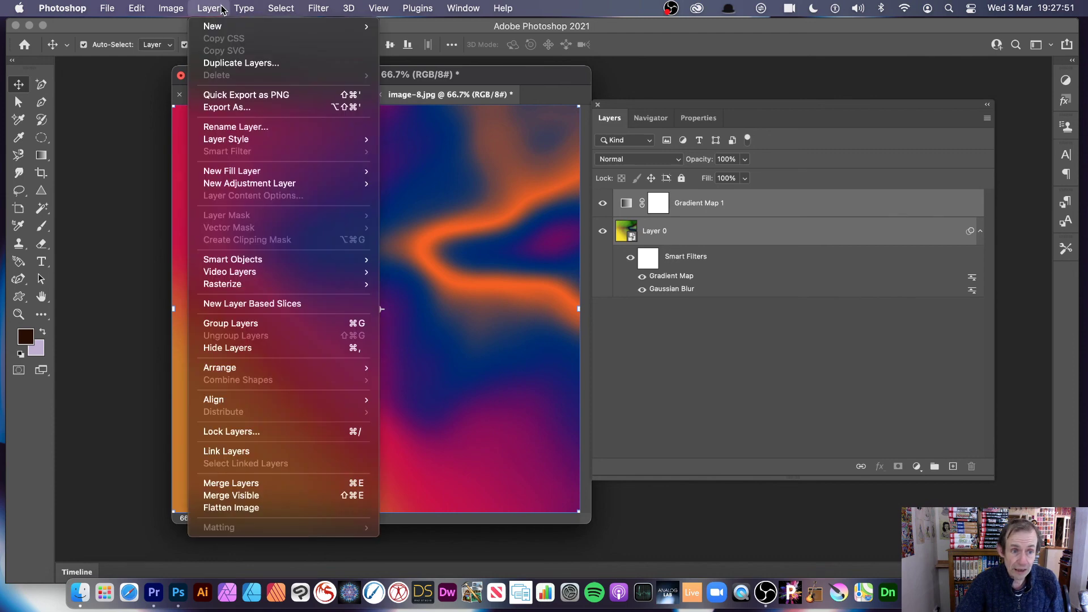
mouse_move(268, 261)
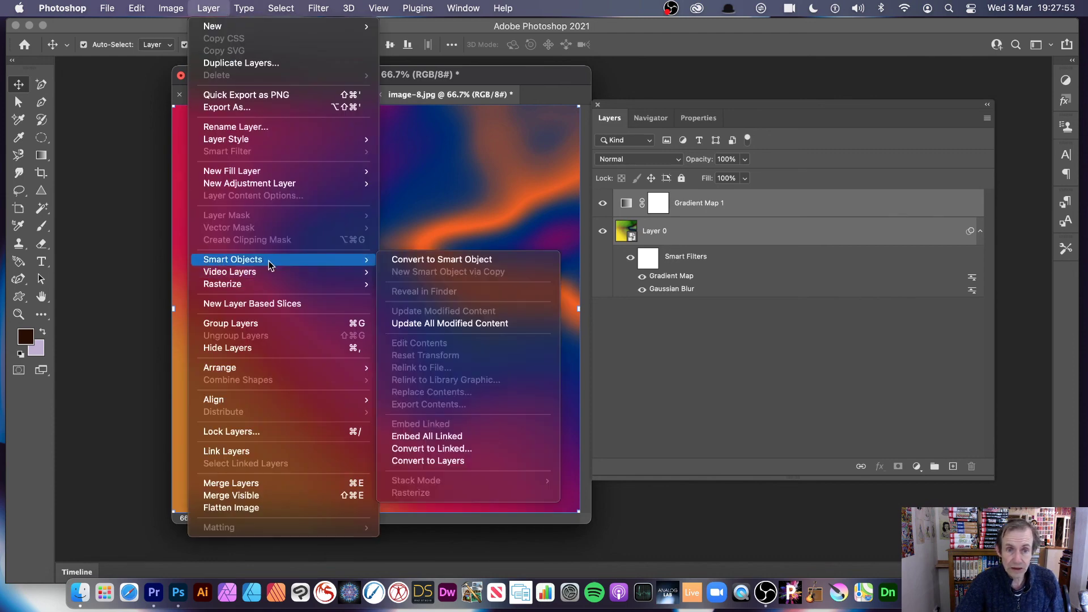
click(440, 261)
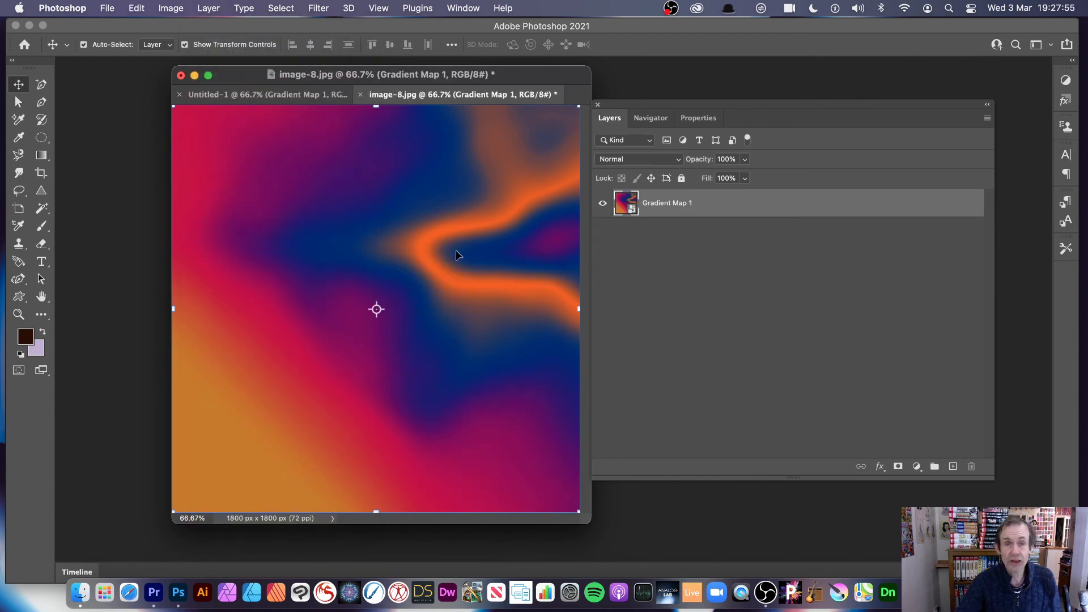
- Move the smart object up-left and rotate it about 26° clockwise
click(173, 106)
drag(386, 328, 261, 235)
drag(465, 191, 505, 243)
click(649, 44)
- Warp the smart object by bending its top and bottom edges into deep curves
click(137, 9)
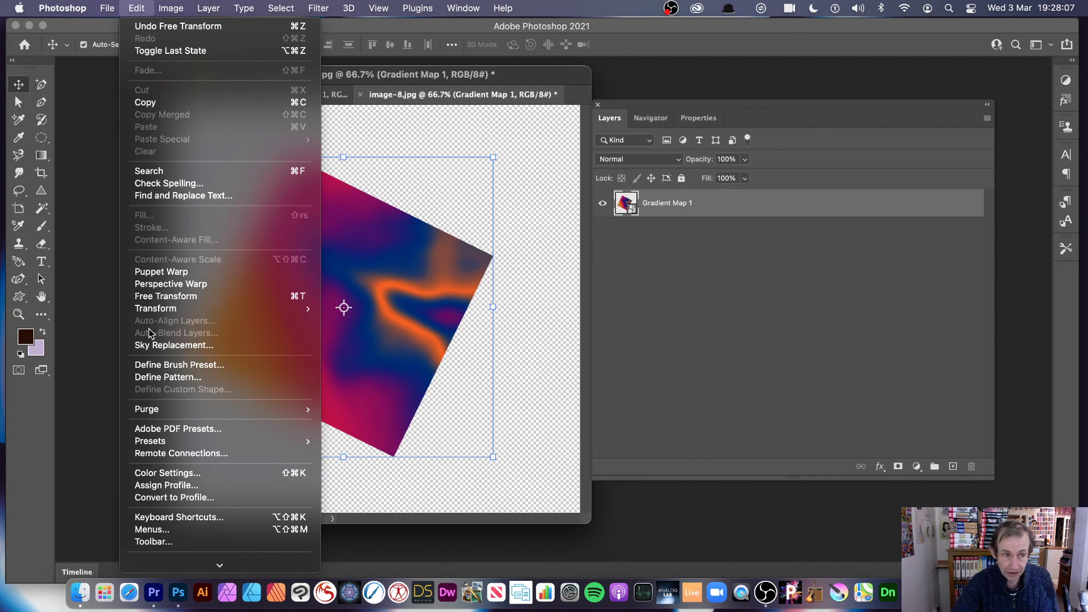
mouse_move(164, 309)
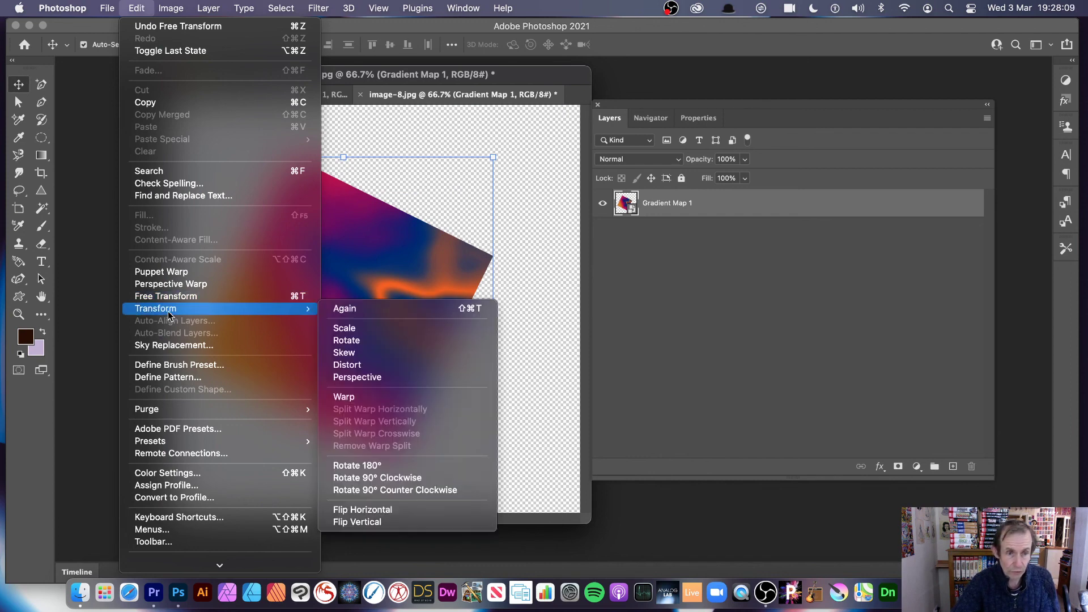
click(358, 398)
drag(358, 193, 261, 400)
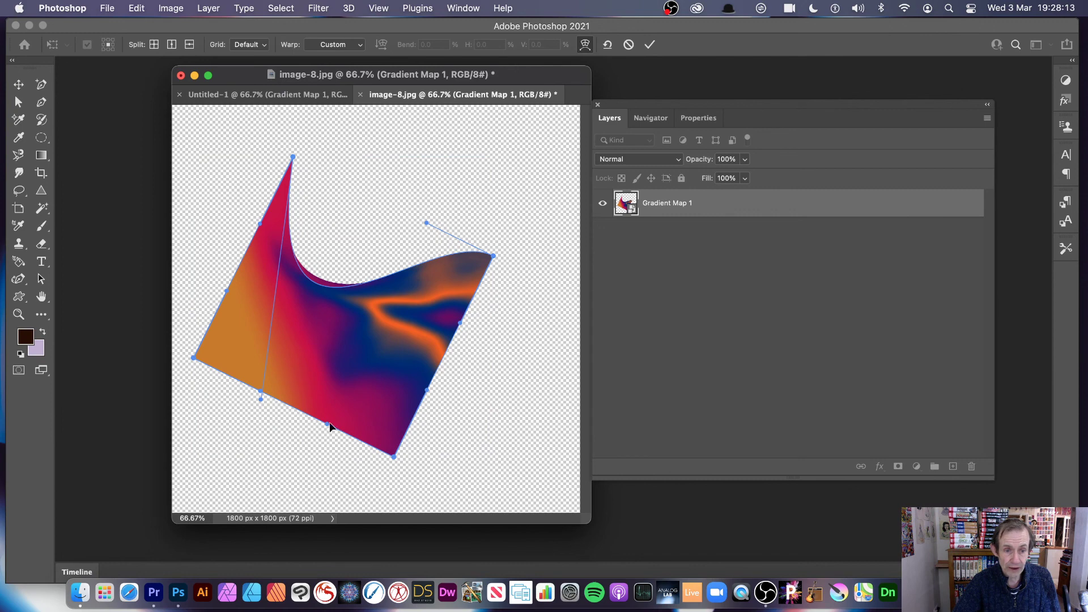
drag(330, 427, 402, 316)
click(649, 44)
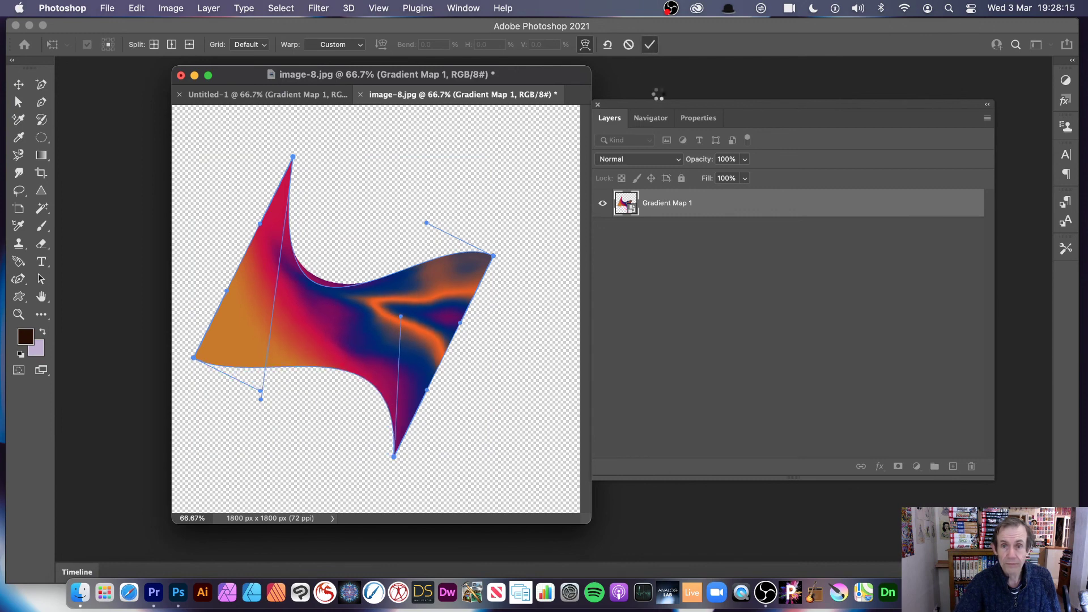
- Apply the Distort > Wave filter to the curved ribbon smart object with its default settings
click(319, 8)
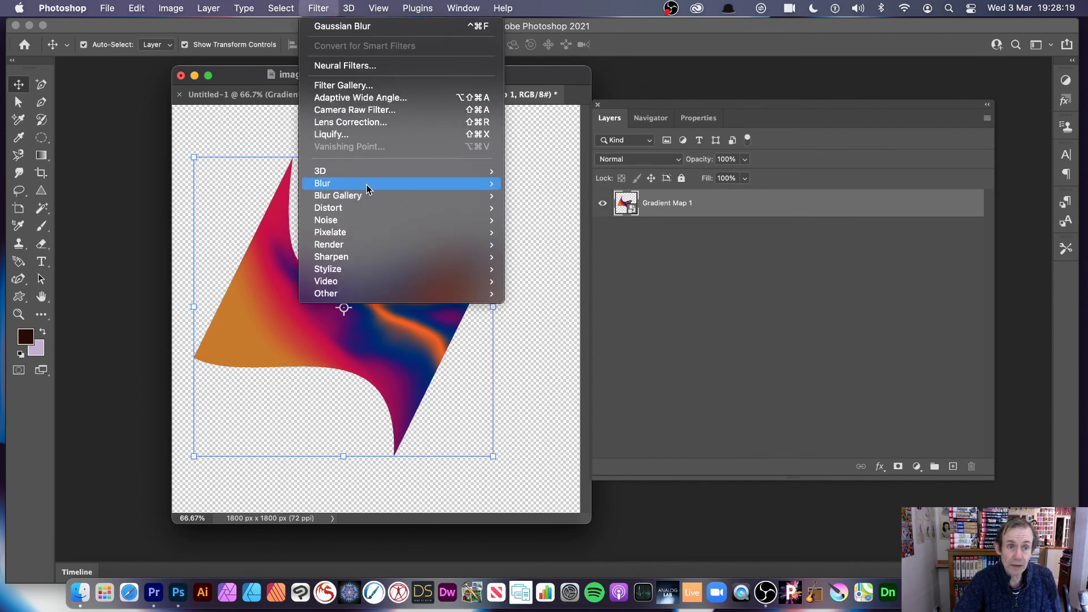
mouse_move(367, 208)
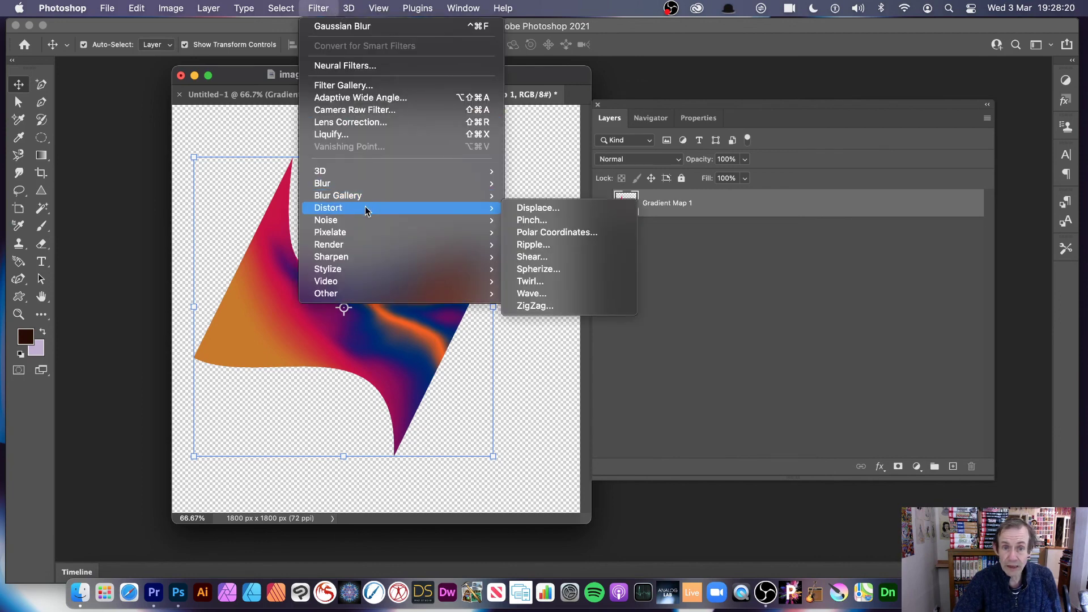
click(535, 298)
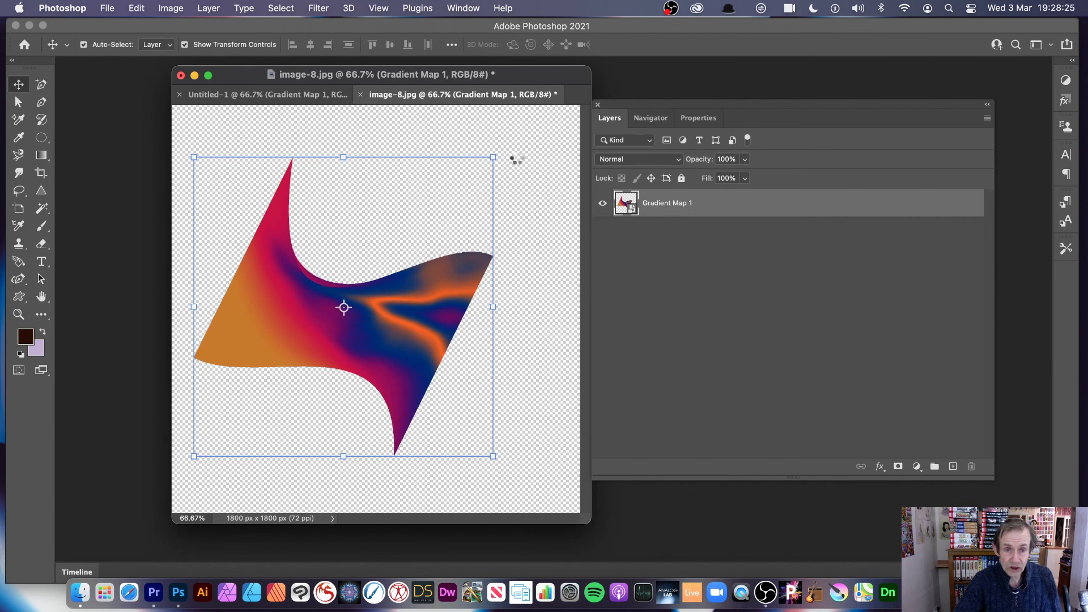
click(892, 191)
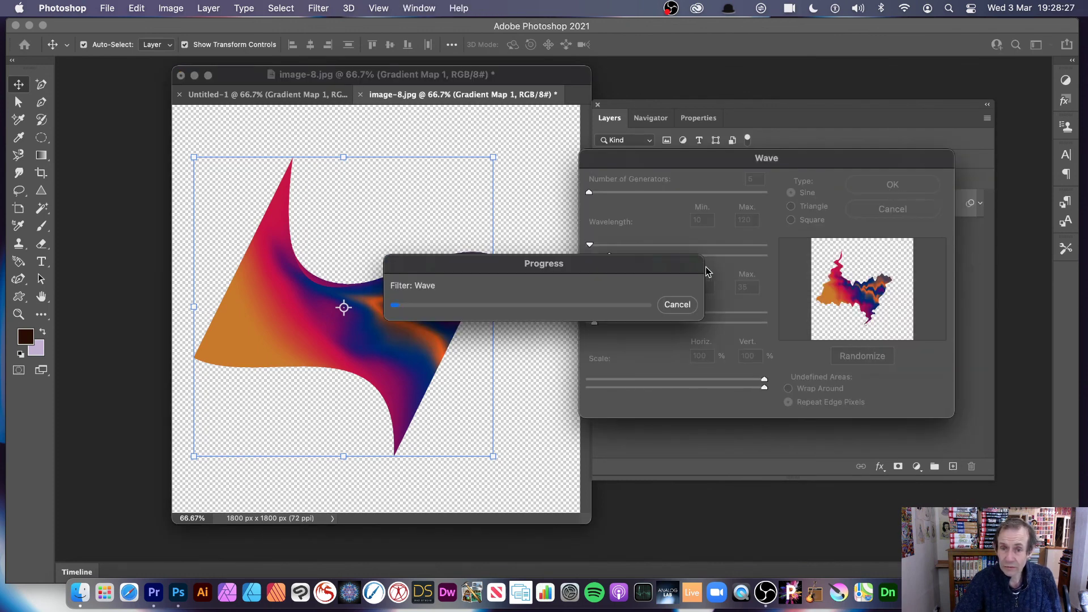